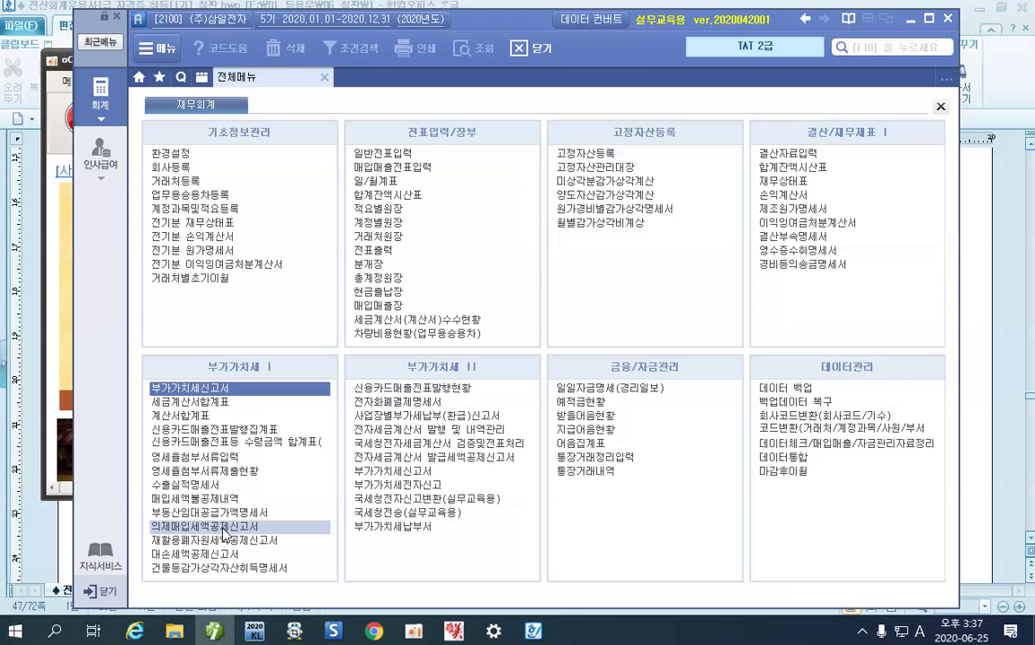
- Open the 의제매입세액공제신고서 form and frame its title with a red rectangle using the screen pen
click(222, 527)
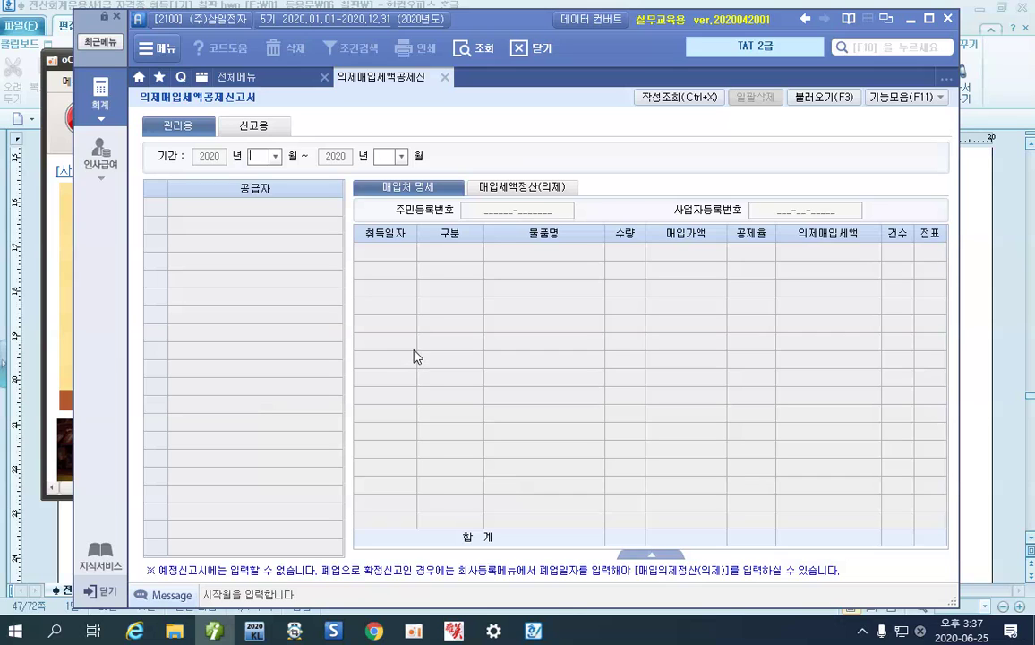
key(ctrl+F2)
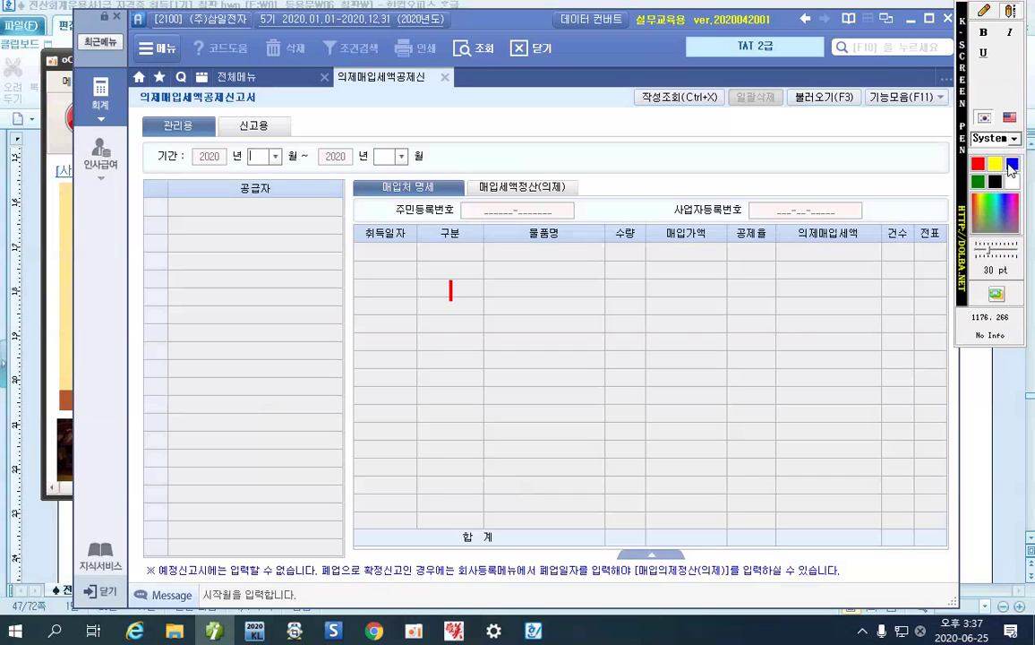
click(989, 14)
click(1009, 75)
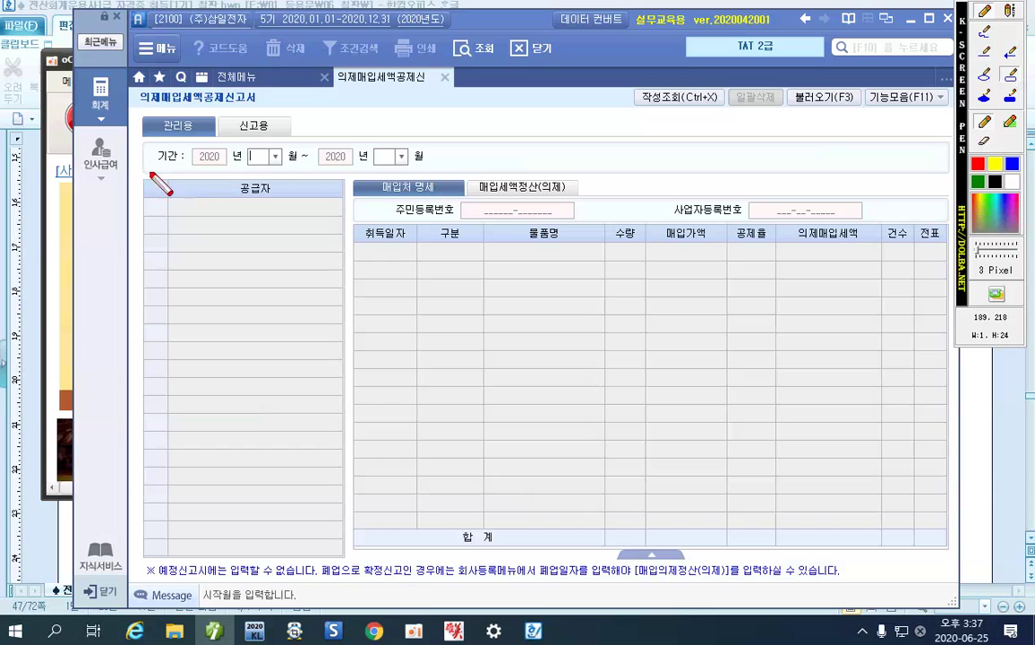
drag(131, 88, 275, 111)
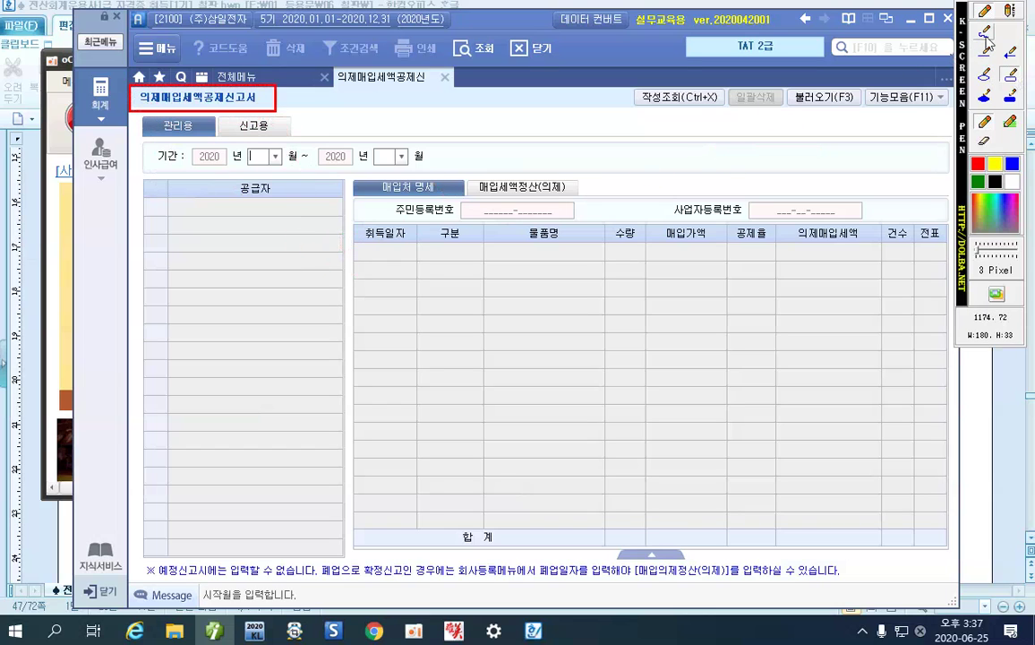
- Draw a red arrow from the framed title down to the 공급자 header and write "면세 -> 과세" beneath it
click(1009, 53)
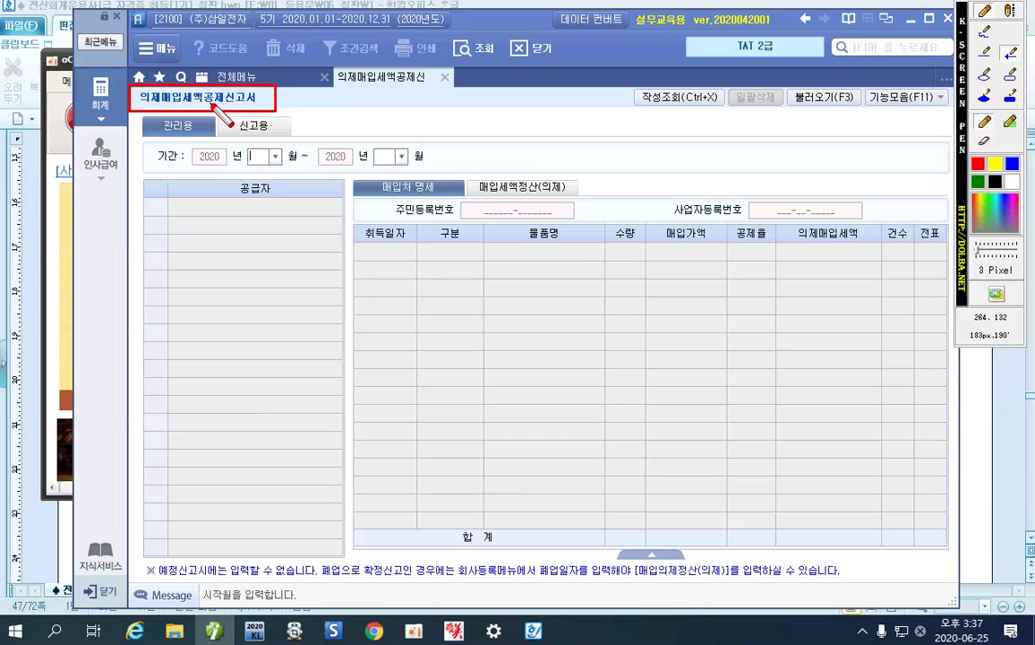
drag(211, 104, 210, 188)
key(t)
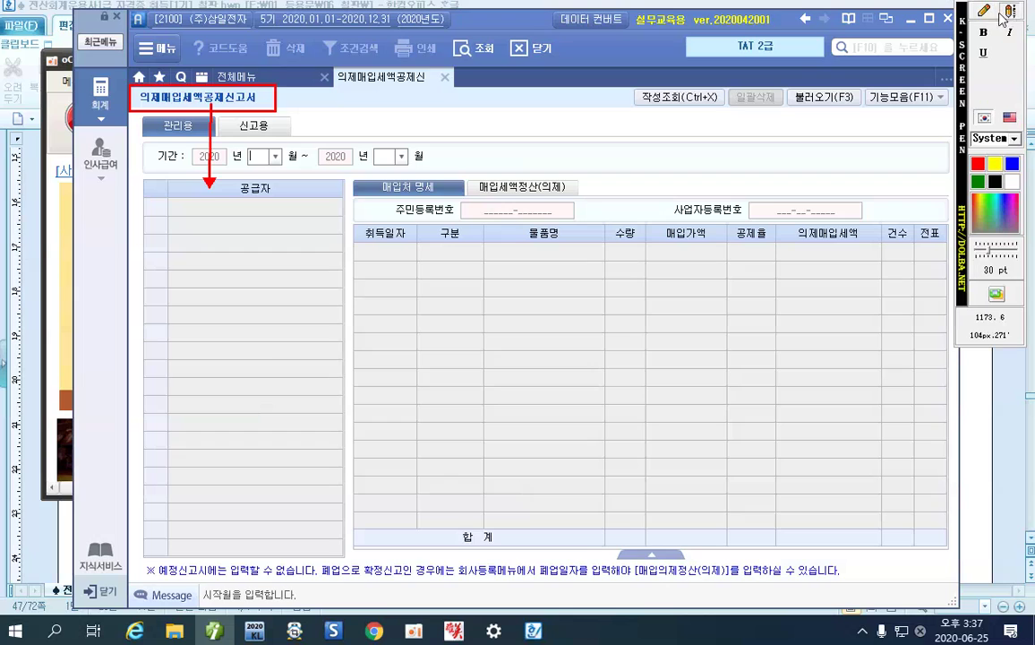
click(166, 224)
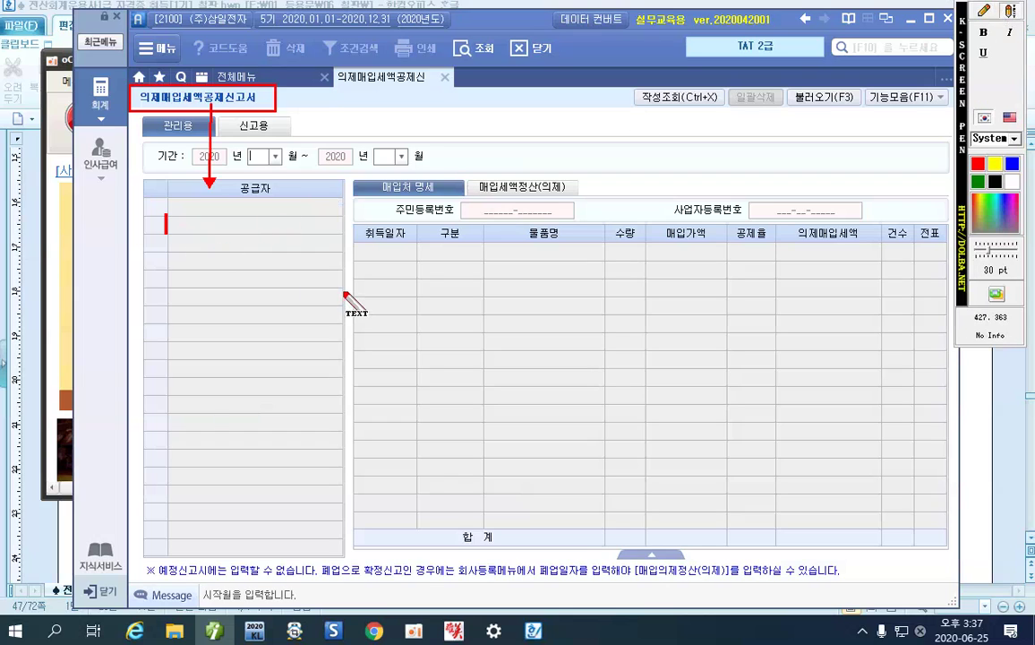
text(면세 )
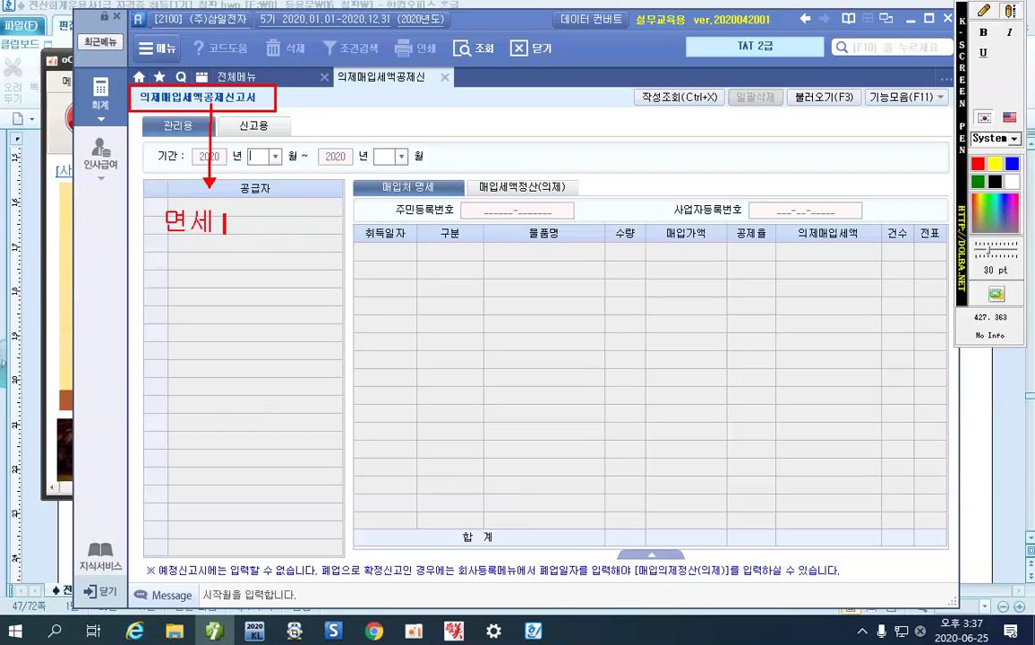
text(ㅡ)
text(> ㄱ)
text(과세)
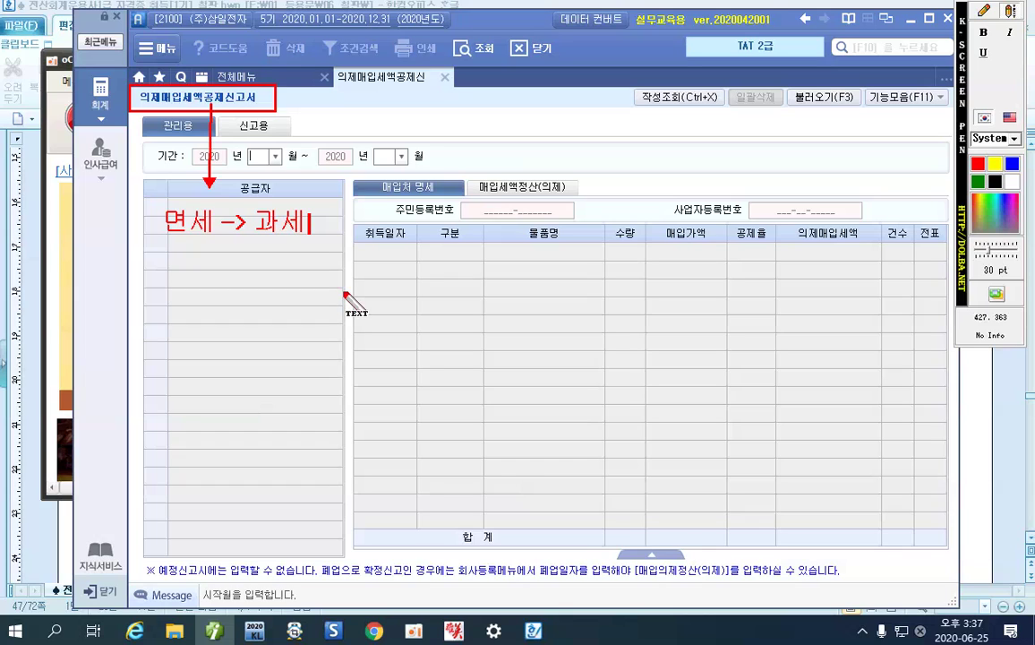
- Underline both 면세 and 과세 in the text annotation with rows of dashes
key(Return)
text(----)
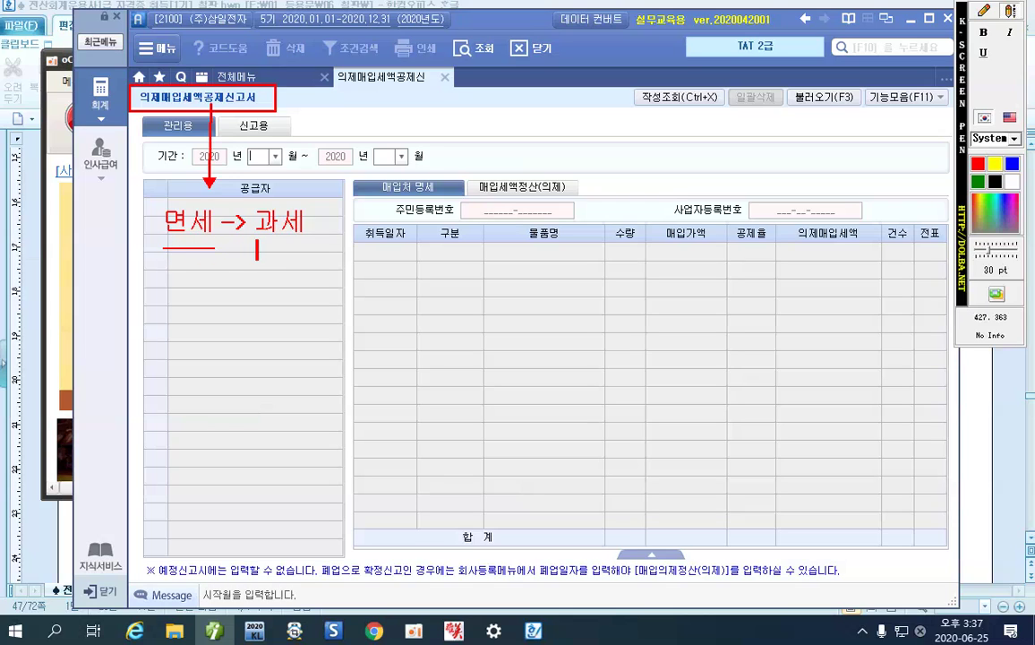
text(    ----)
- Add the example line "닭고기 --> 후라이드치킨" below the underlined words, leaving a blank line between
key(Return)
key(Return)
text(닭)
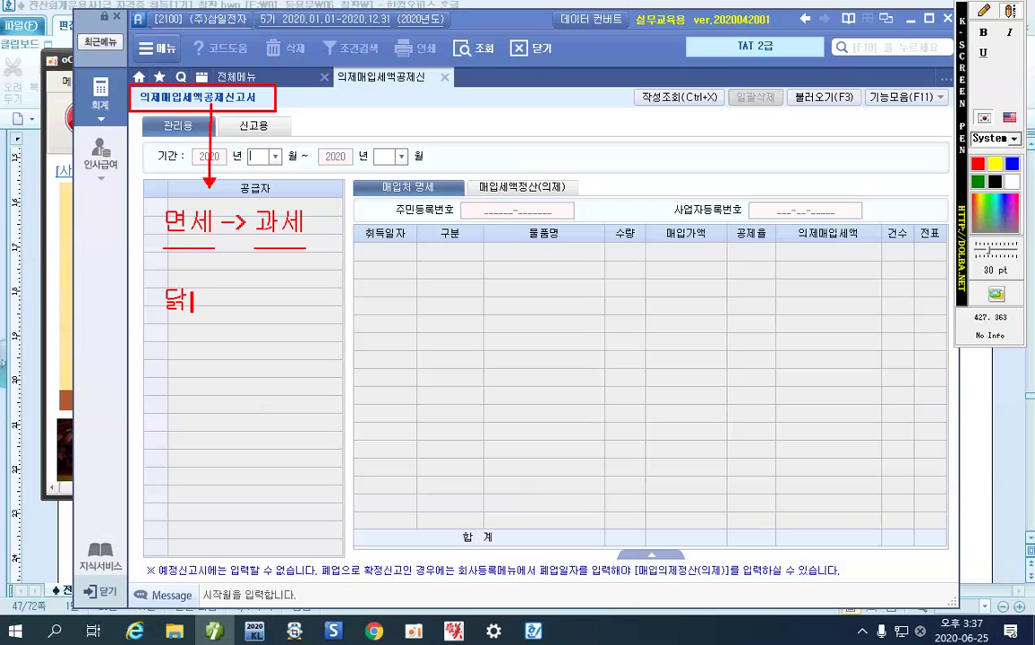
text(고기)
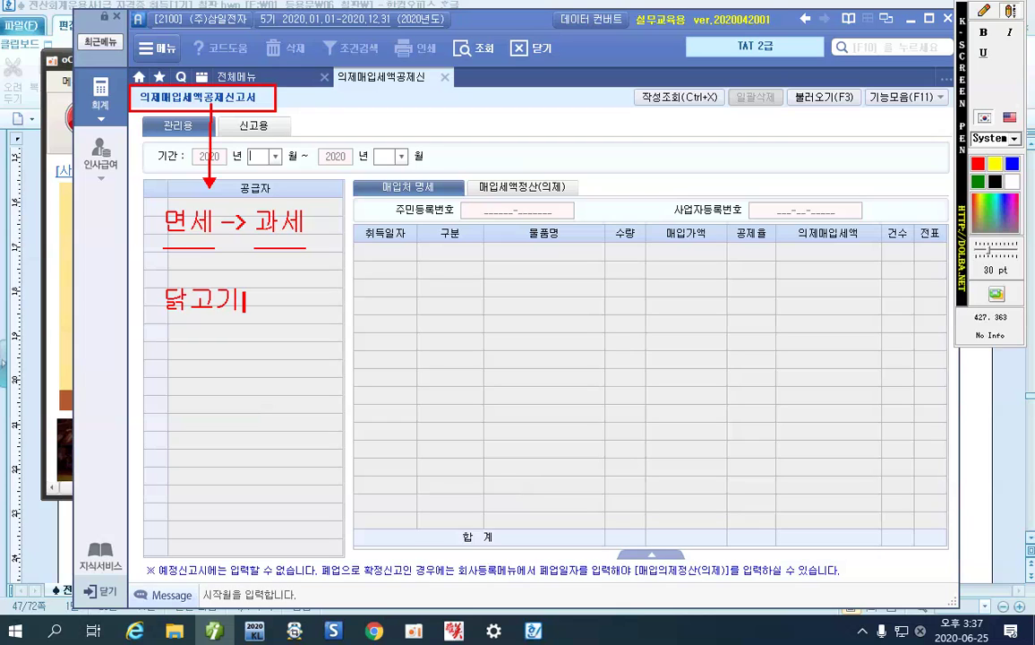
text(-> 후라)
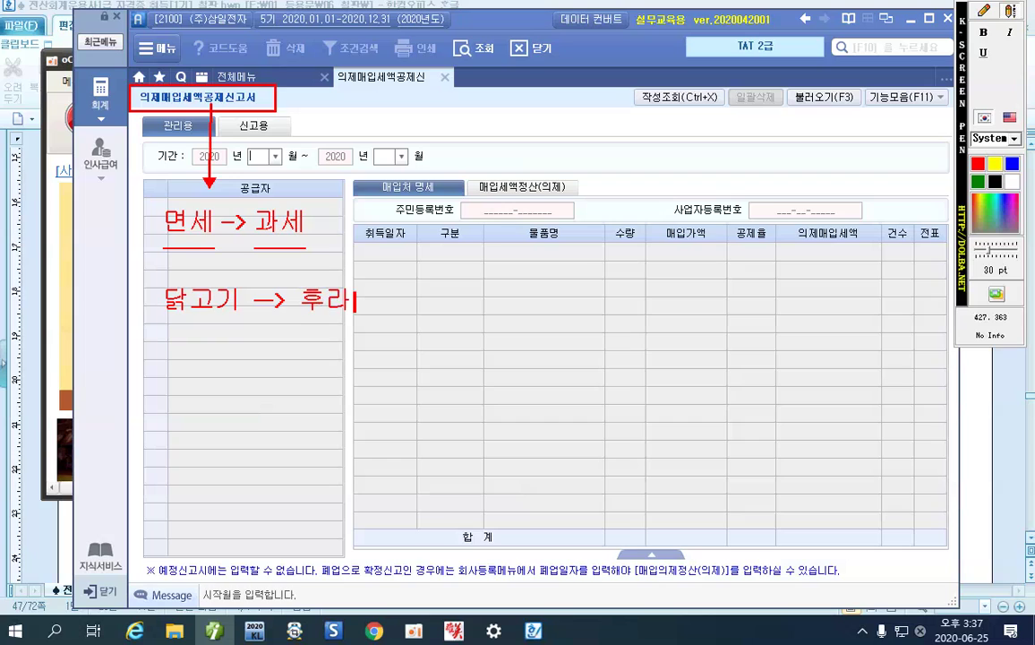
text(잍드치키ㄴ)
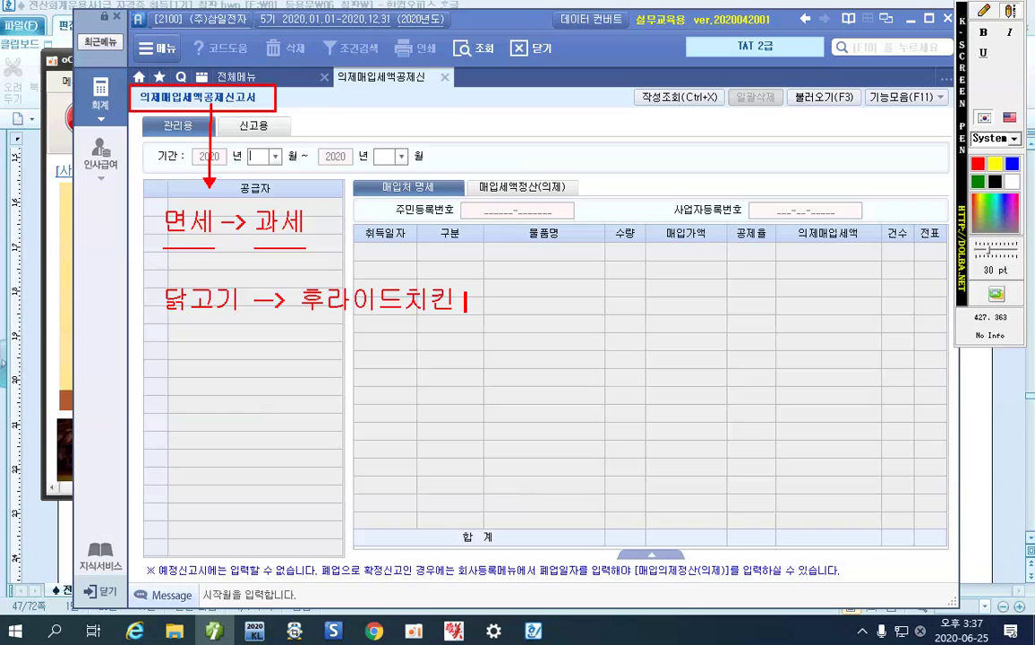
- Add the line "원재료 100,000 --> 제품매출 300,000" below the chicken example
key(Return)
key(Return)
text(원재료)
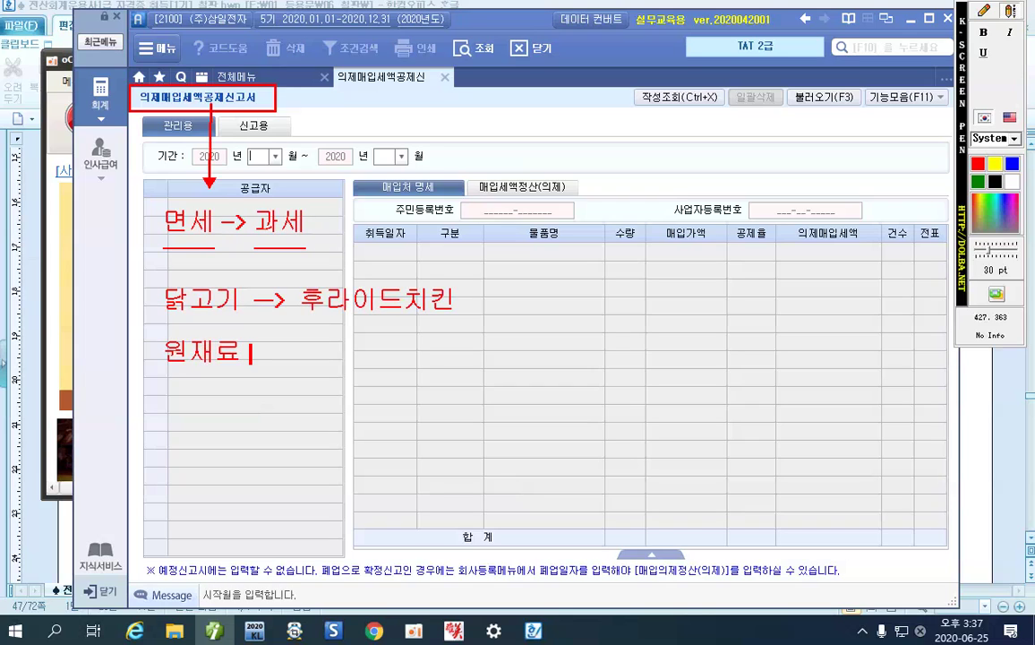
text( 100,000)
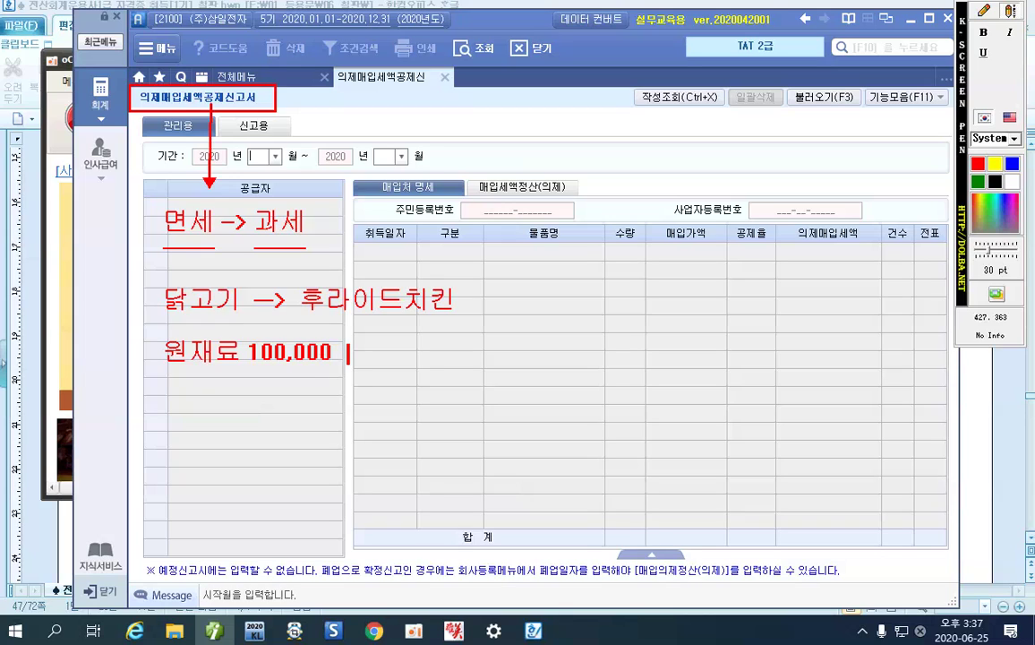
text( --> 제품매출 )
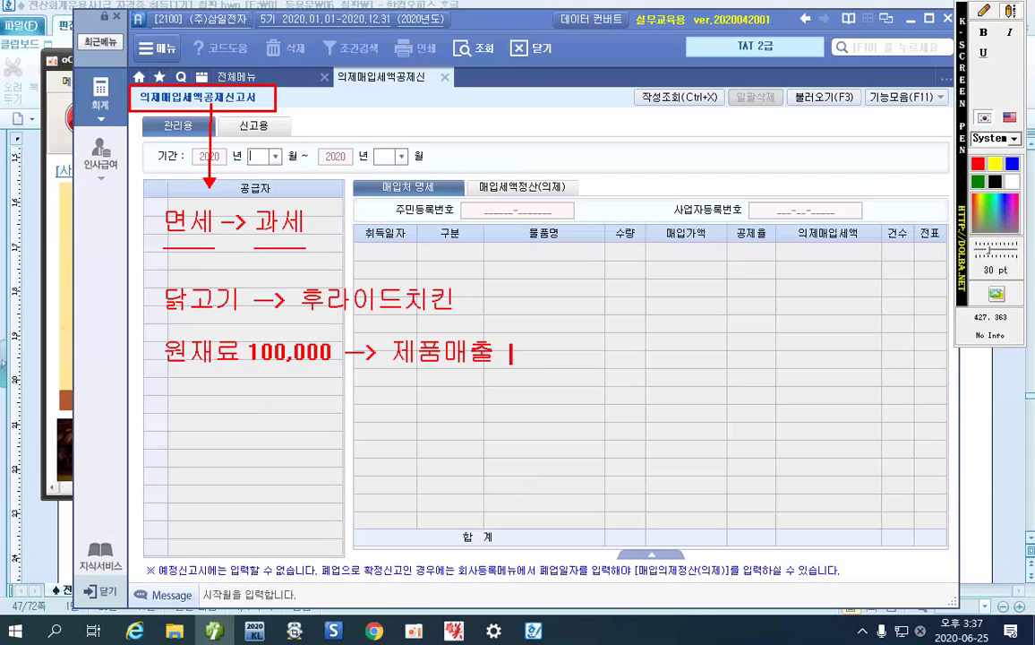
text( 300,000)
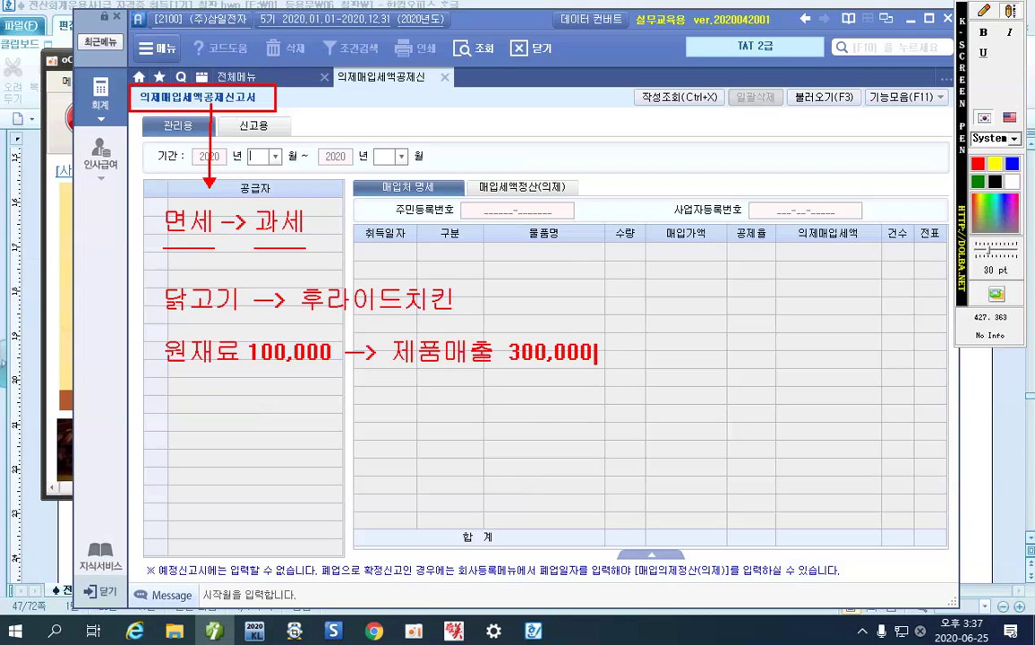
- Write "VAT예수금 30,000" on the line directly under 제품매출
key(Return)
key(Hangul)
text(VAT)
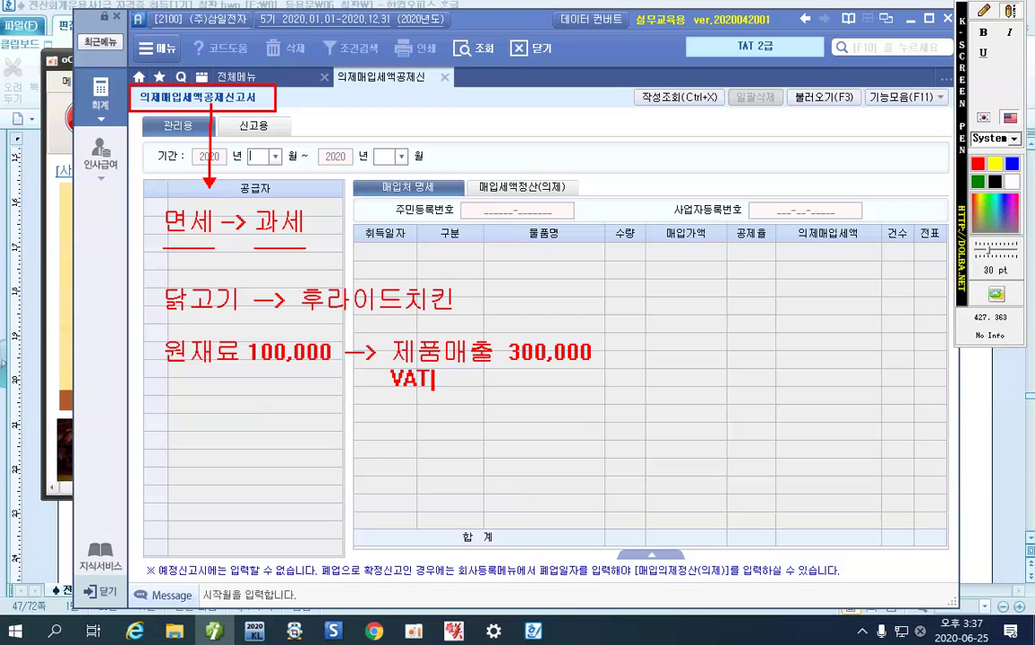
text(예수금 )
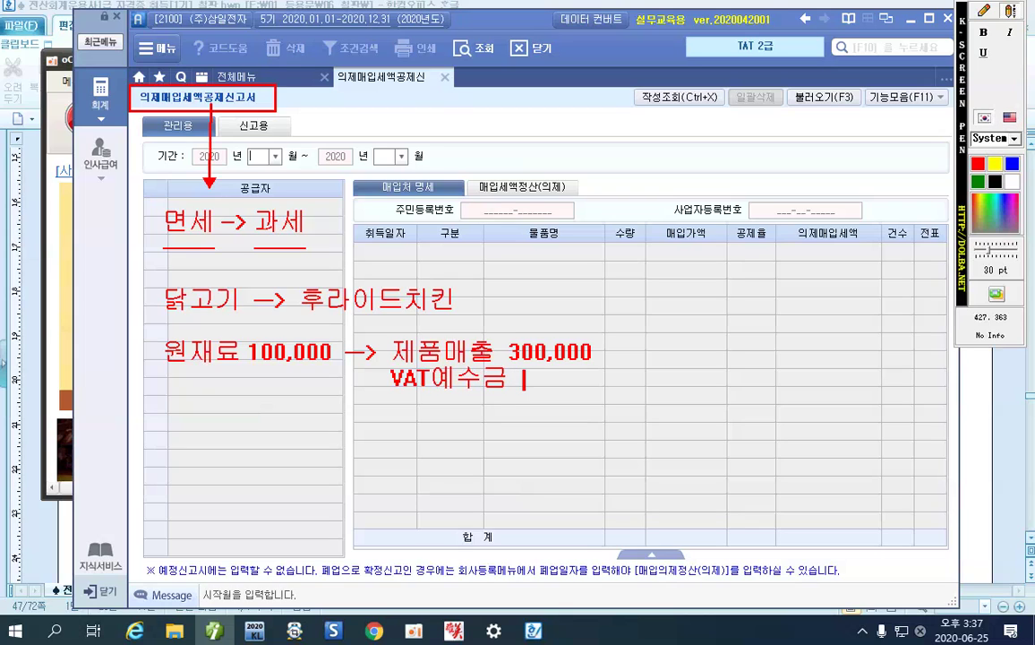
text( 30,000)
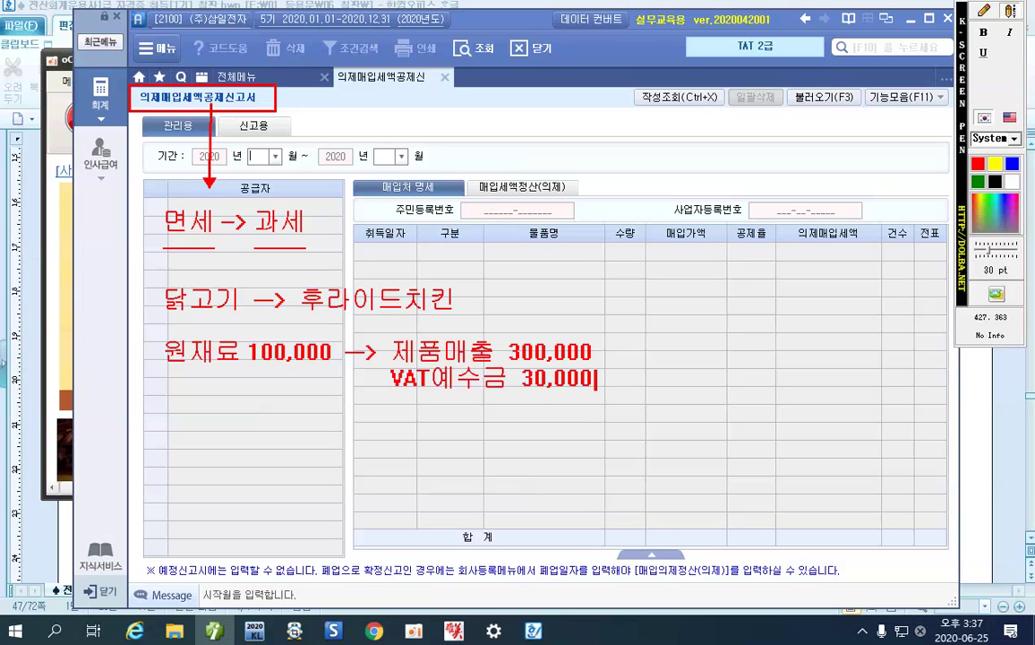
- Start a separate entry below the example with the line "원재료 90,000"
key(Return)
key(Return)
text(원)
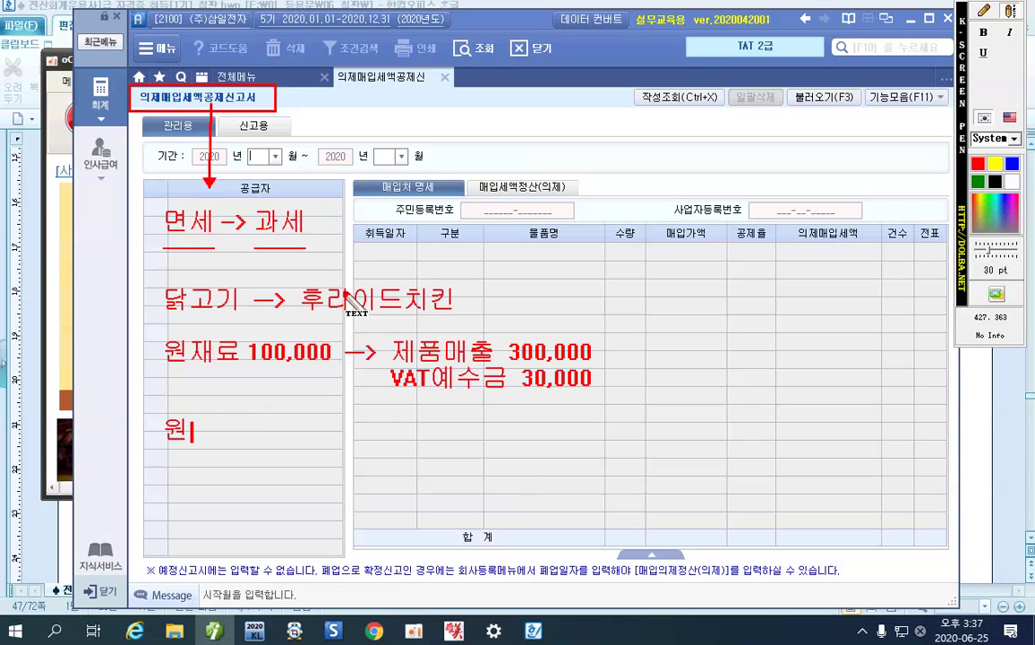
text(재료 90,000)
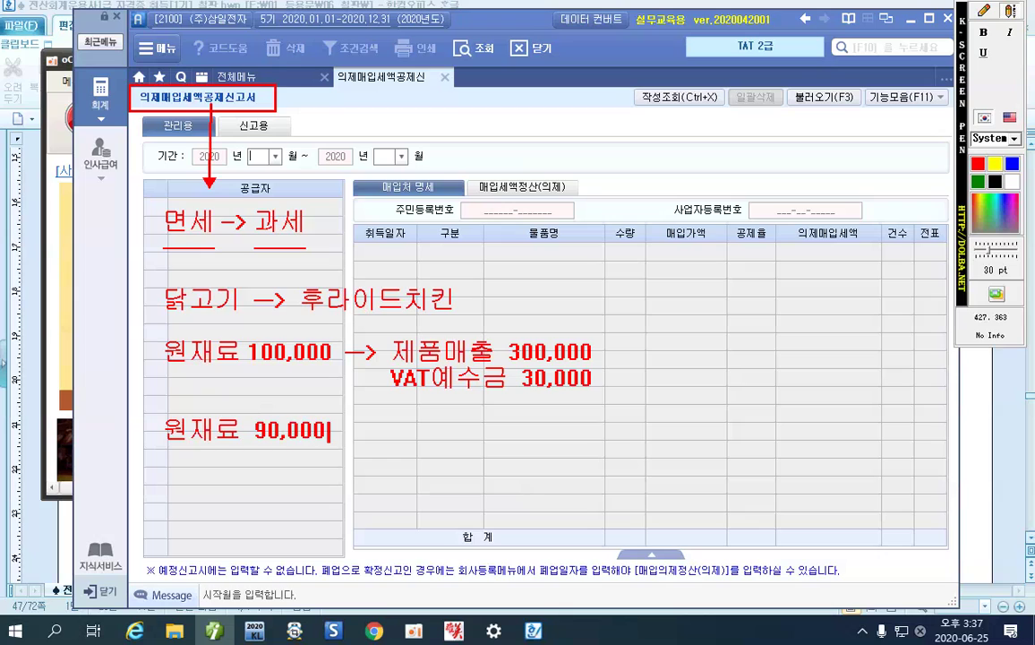
- Add "VAT대급금 10,000" under the 원재료 90,000 line, with "원재료 10,000" spaced out beside it as the counter entry
key(Return)
text(VAT)
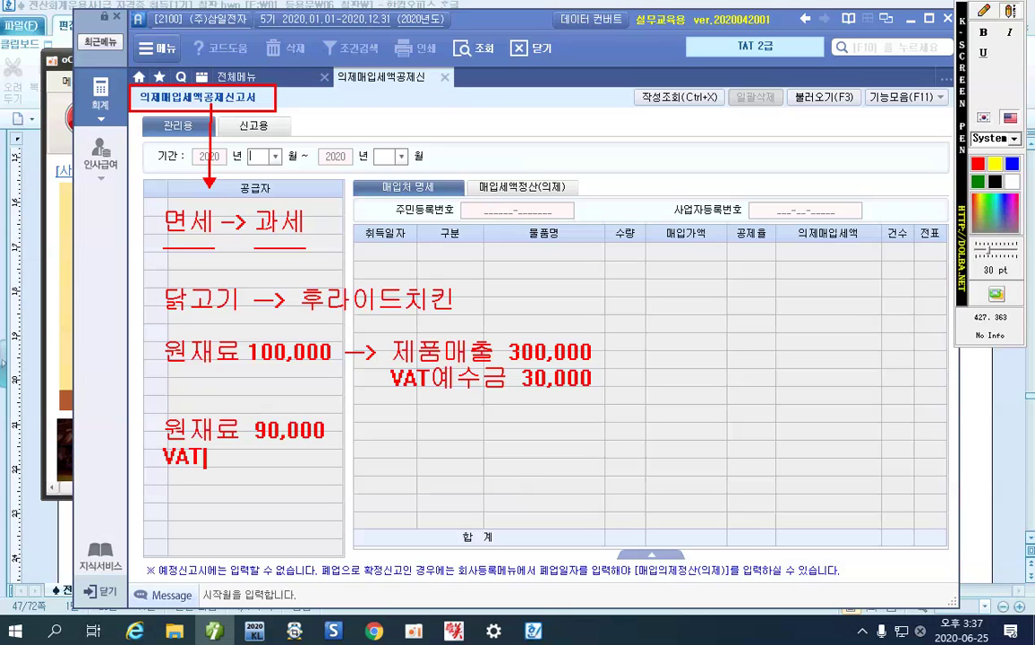
text(대그)
text(금)
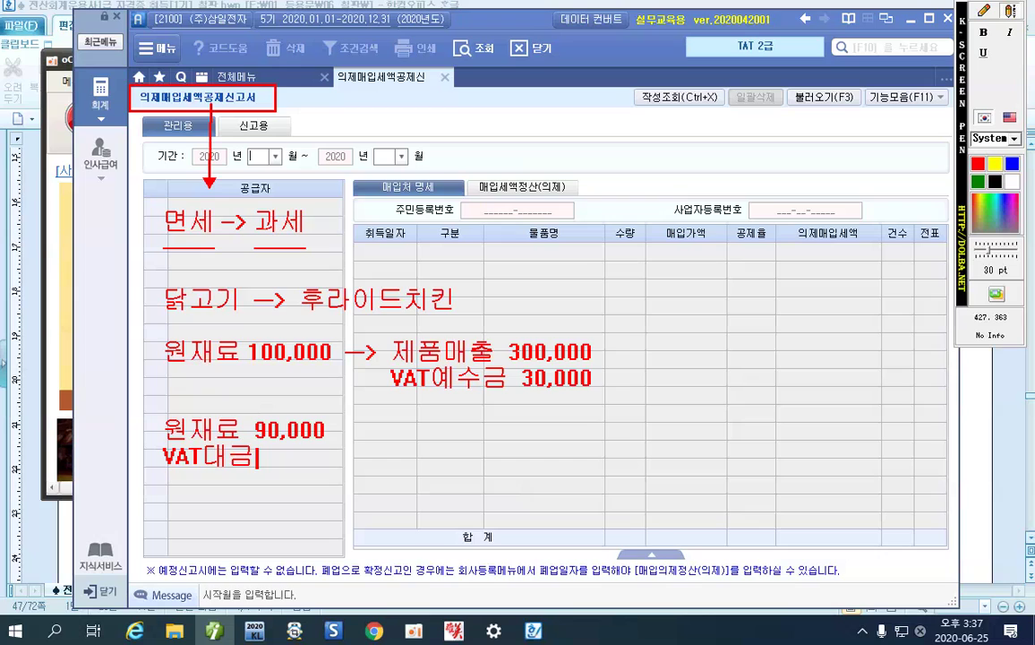
key(BackSpace)
text(급금 10,000)
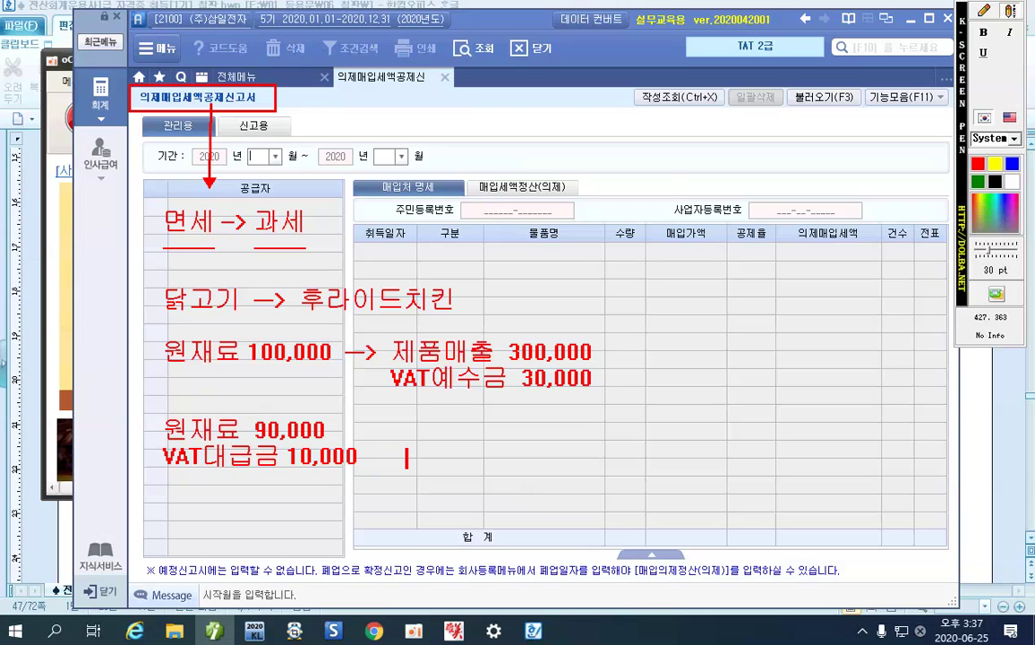
text(       원재료)
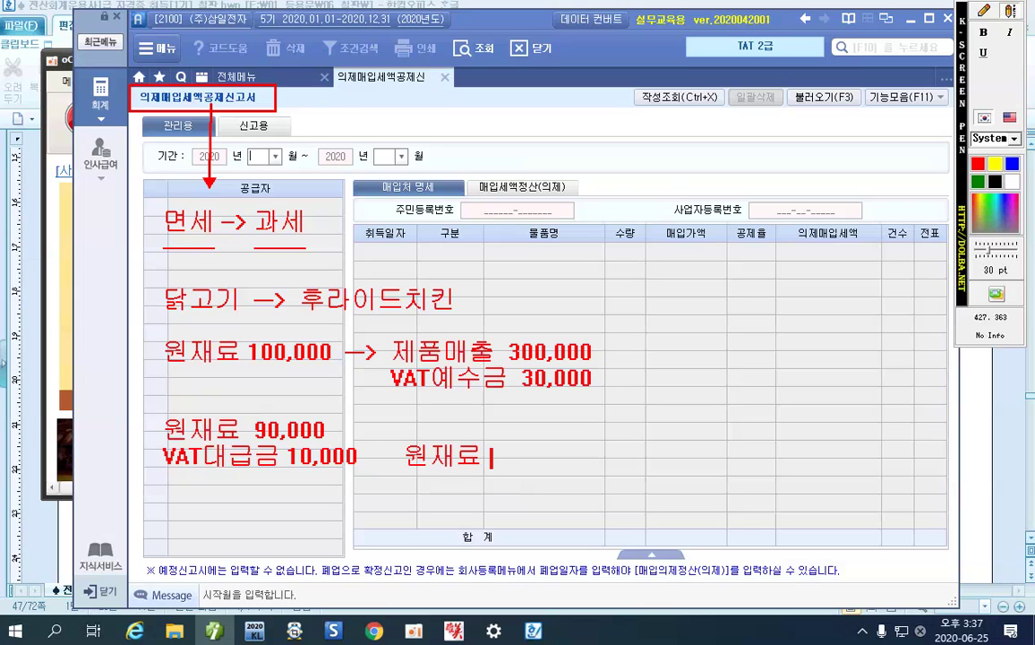
text( 10,000)
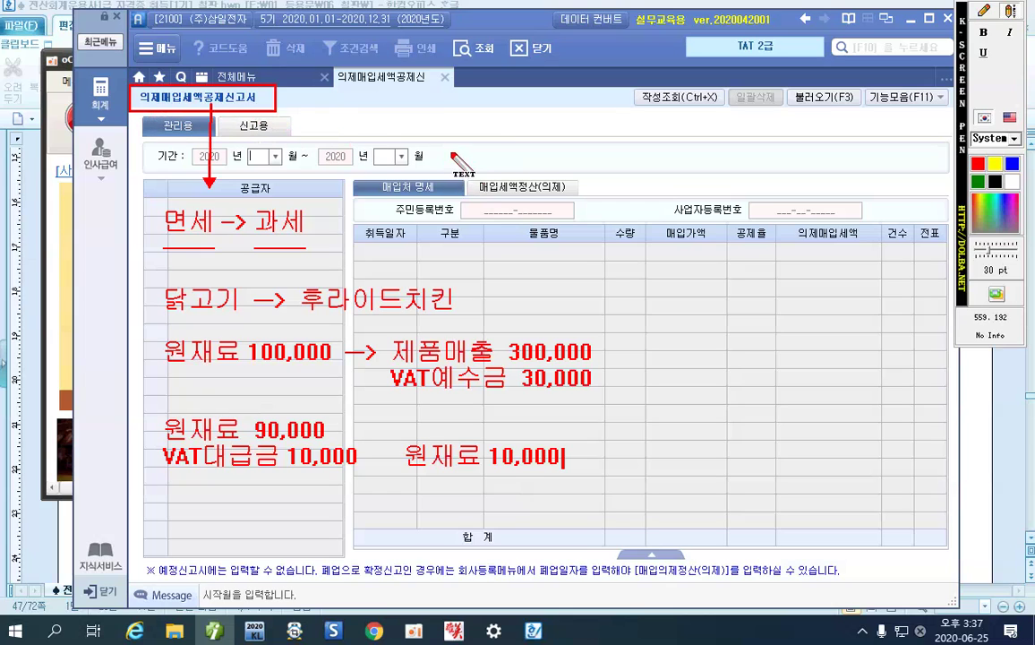
- Place a new text annotation reading "음식점" in the empty area above the period row
click(987, 11)
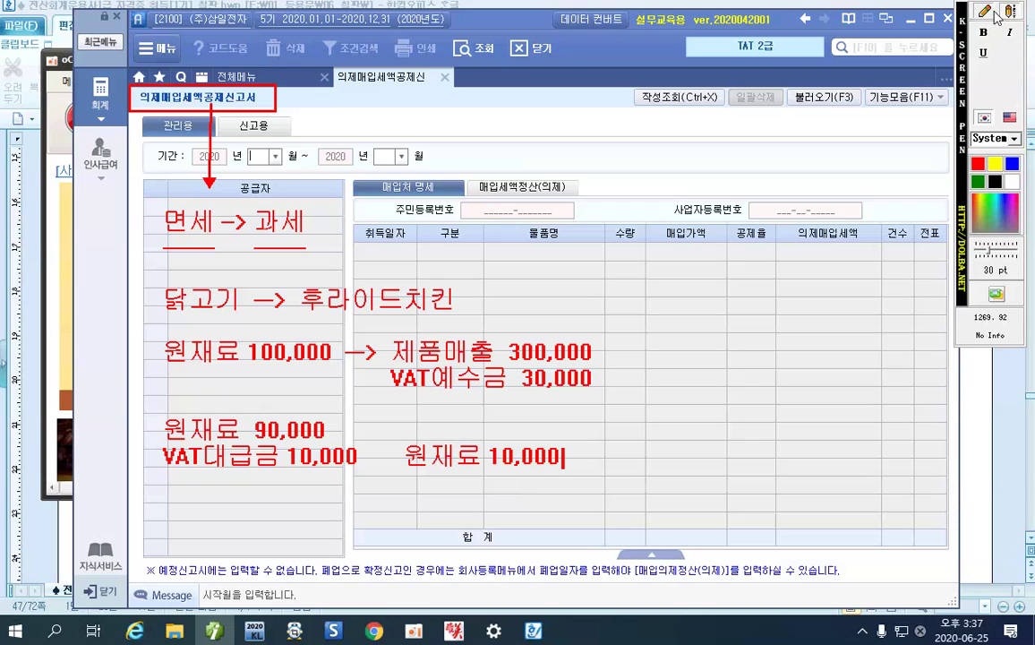
click(1016, 15)
click(1012, 11)
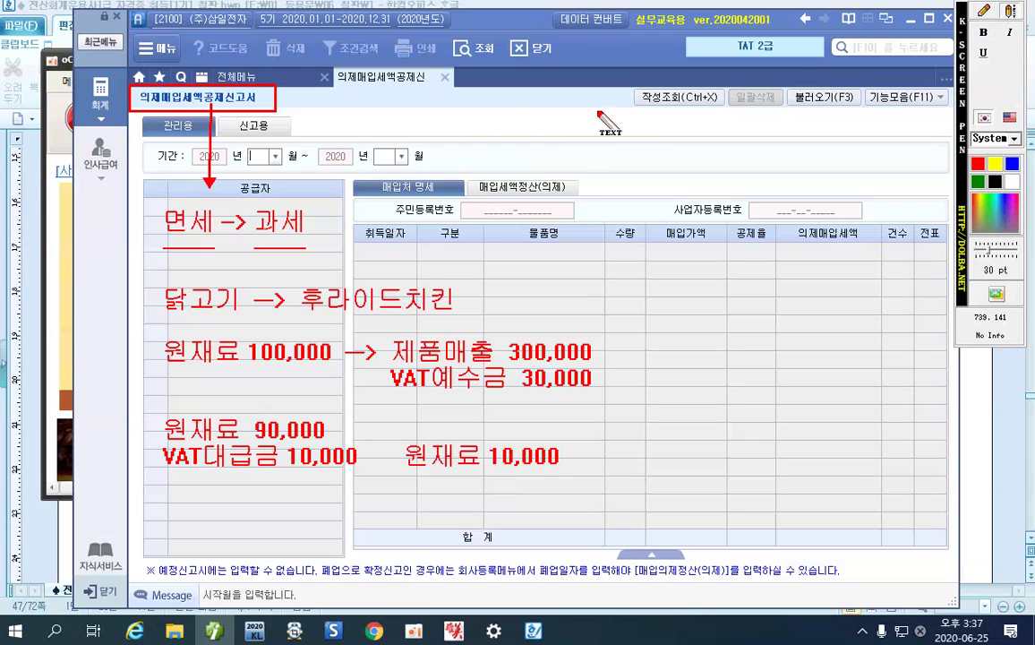
click(582, 128)
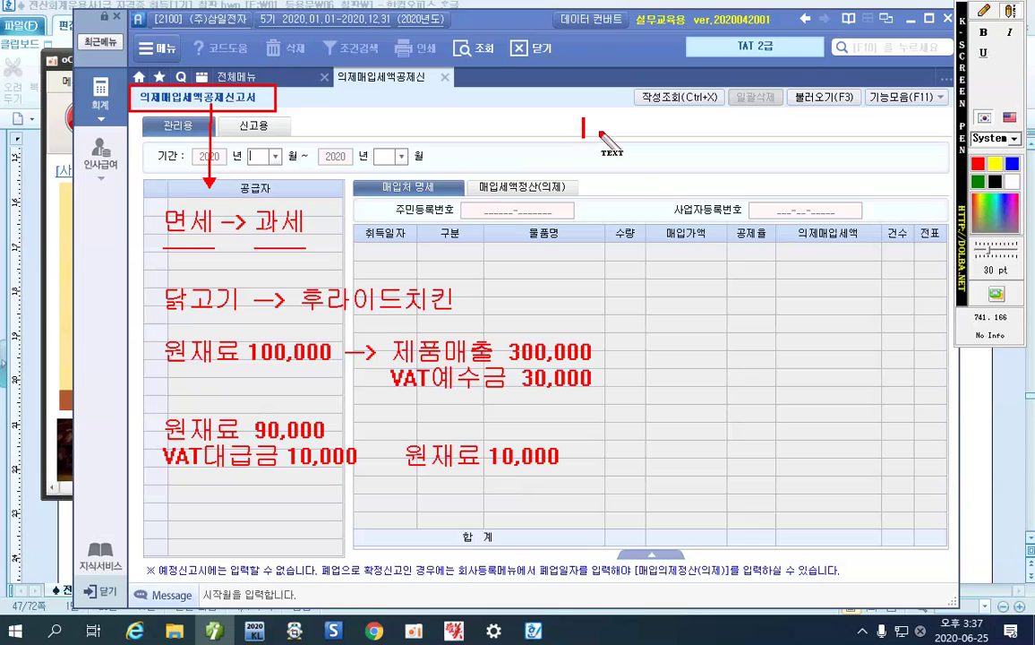
text(음)
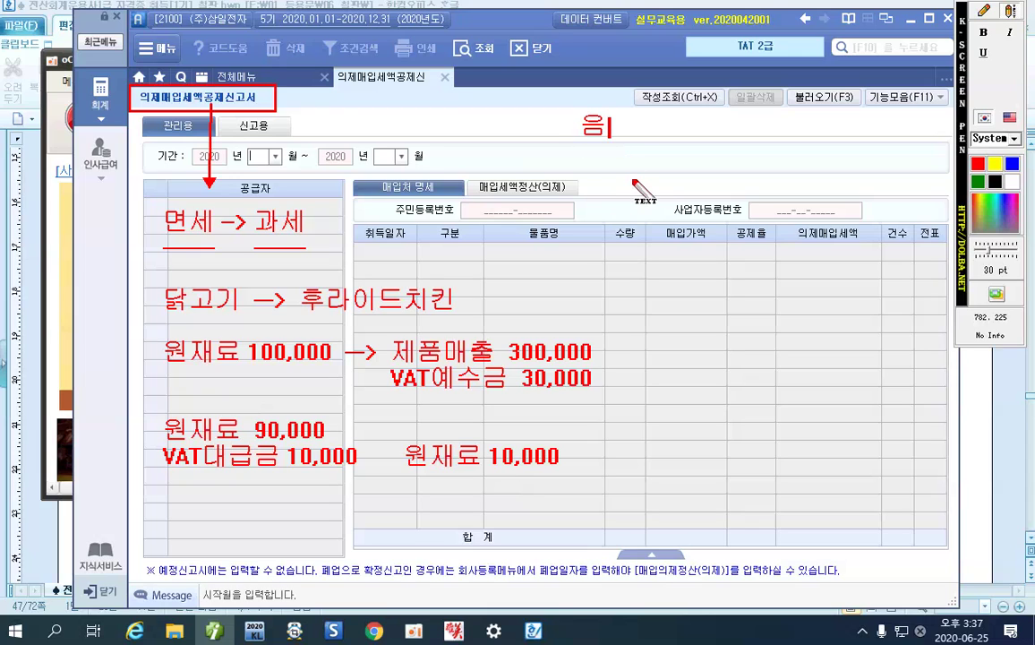
text(식저ㅁ)
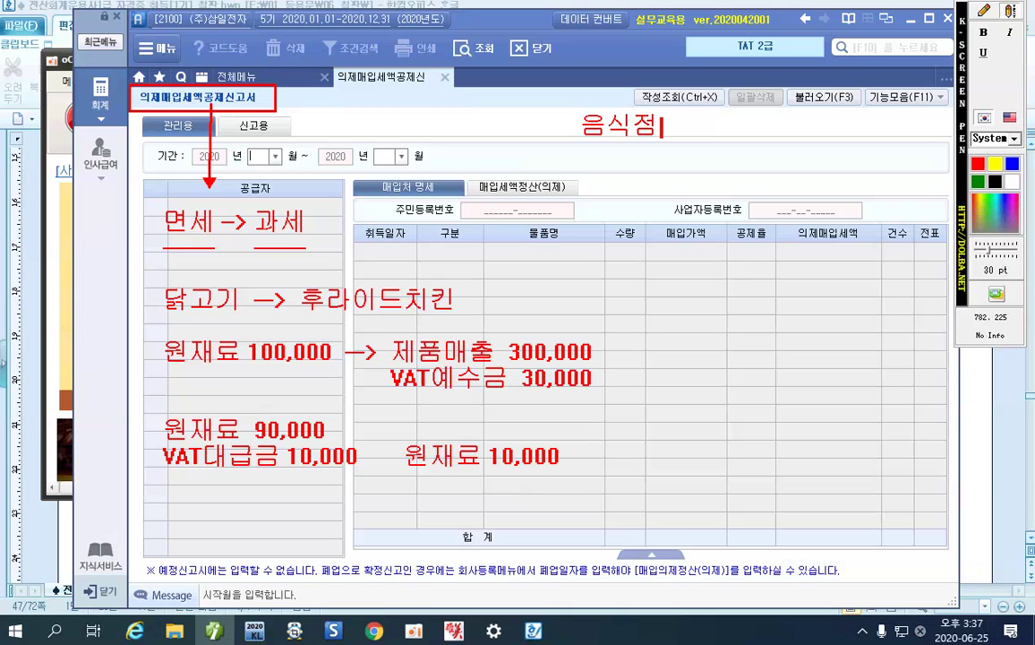
key(Return)
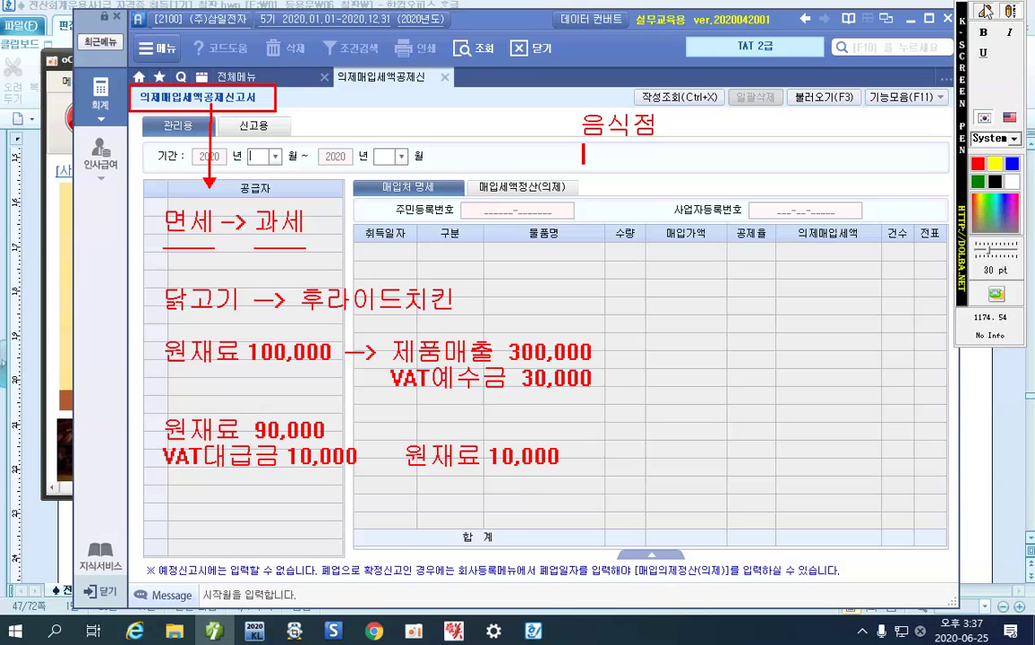
click(1009, 12)
click(1009, 12)
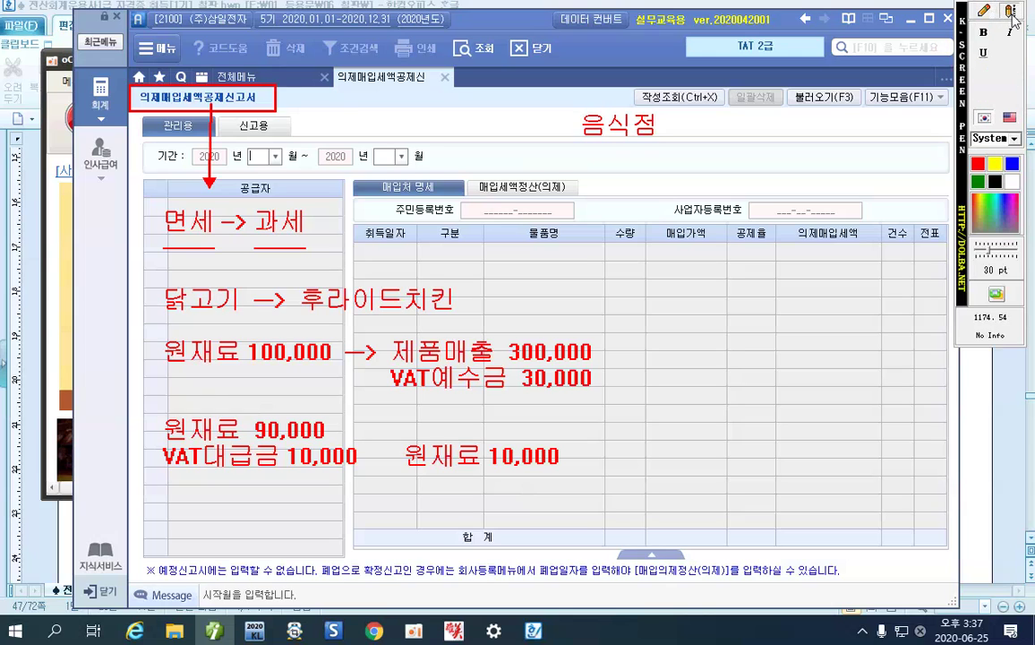
- Write "개인", "법인" and "유흥업소" spaced apart on a line beneath the 음식점 heading
click(516, 167)
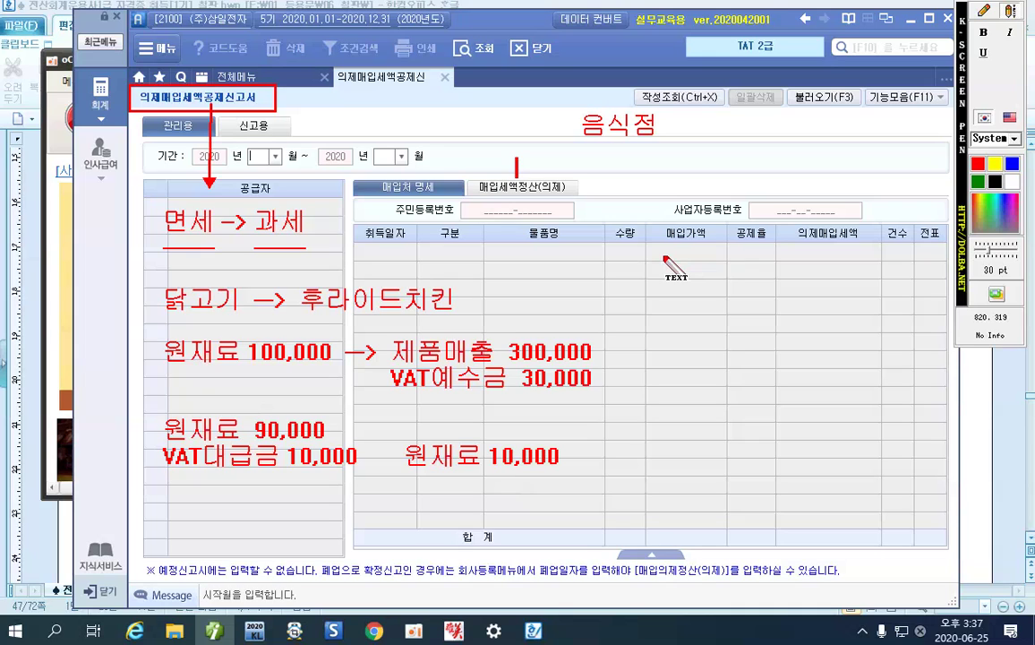
text(개인)
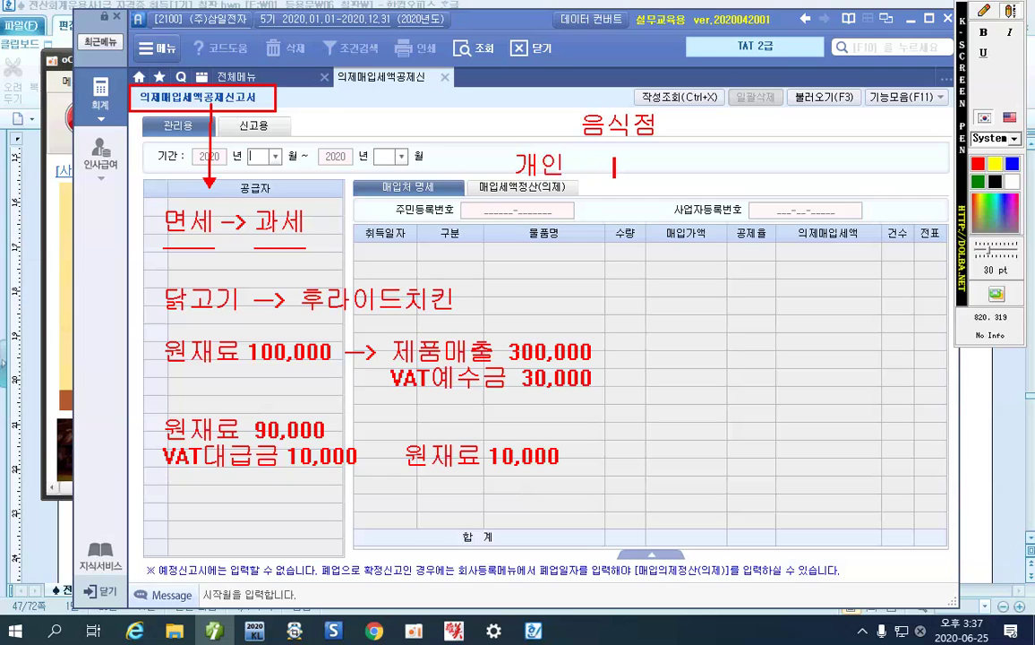
text(       법인)
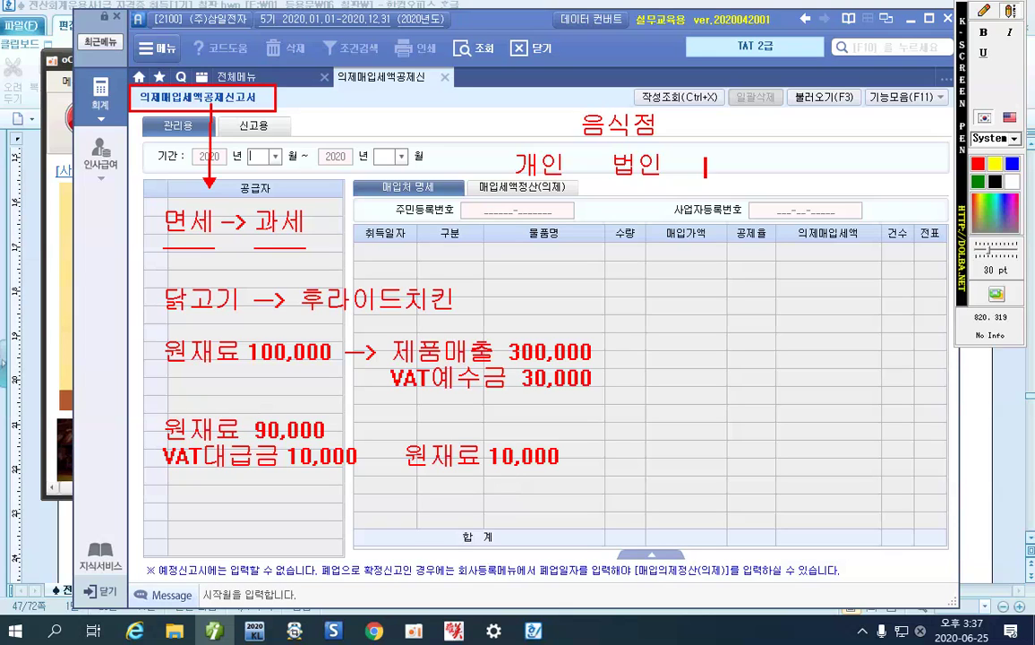
text(유흥)
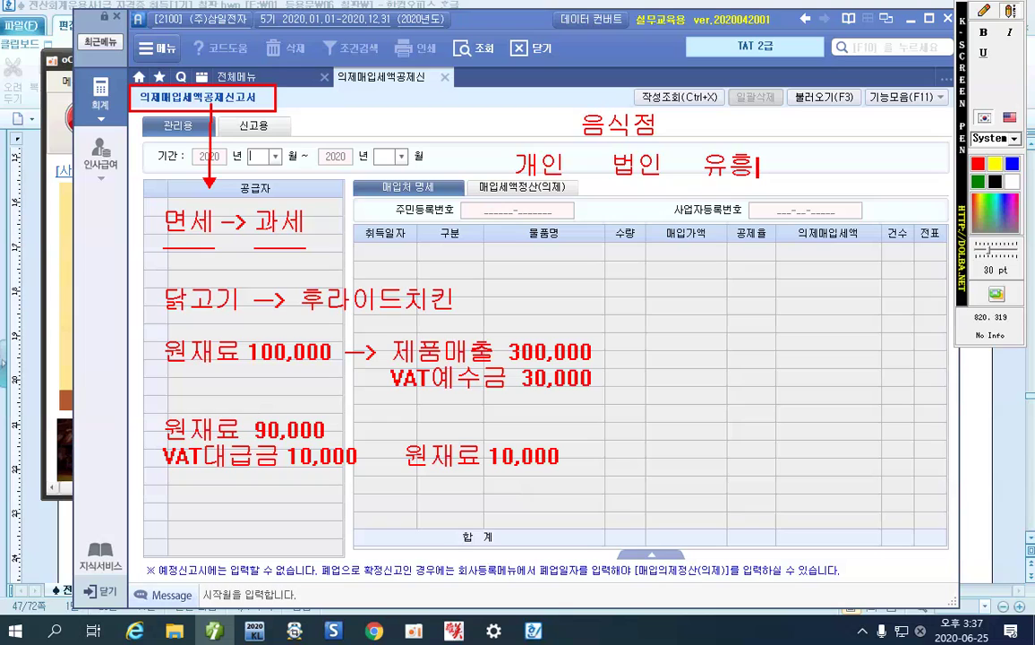
text(어ㅂㅅㅗ)
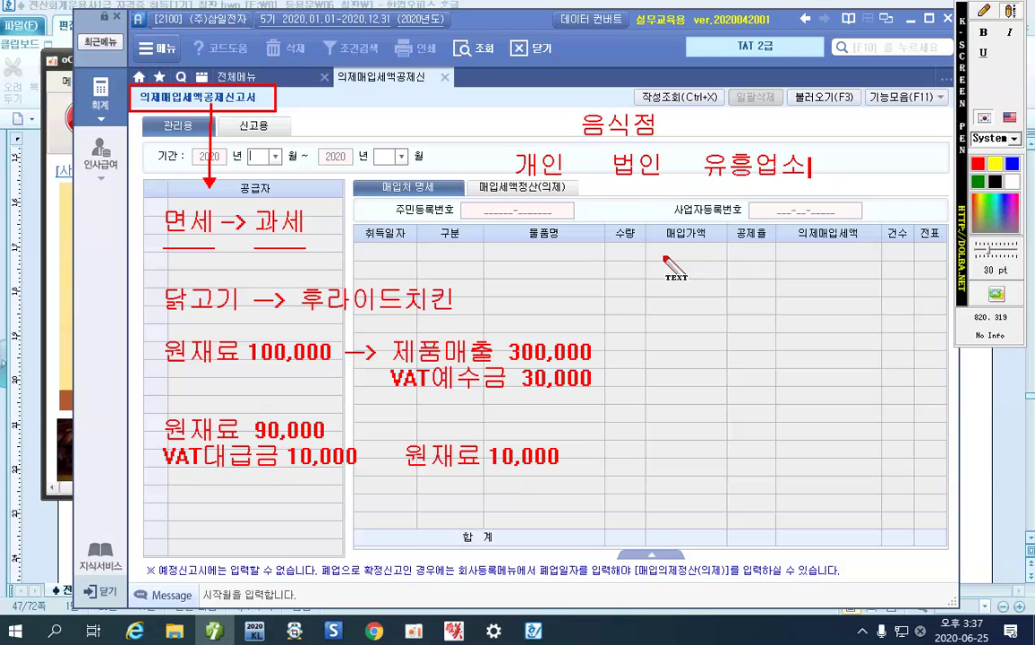
- Underline 개인, 법인 and 유흥업소 with a row of dashes beneath each word
click(516, 189)
text(-)
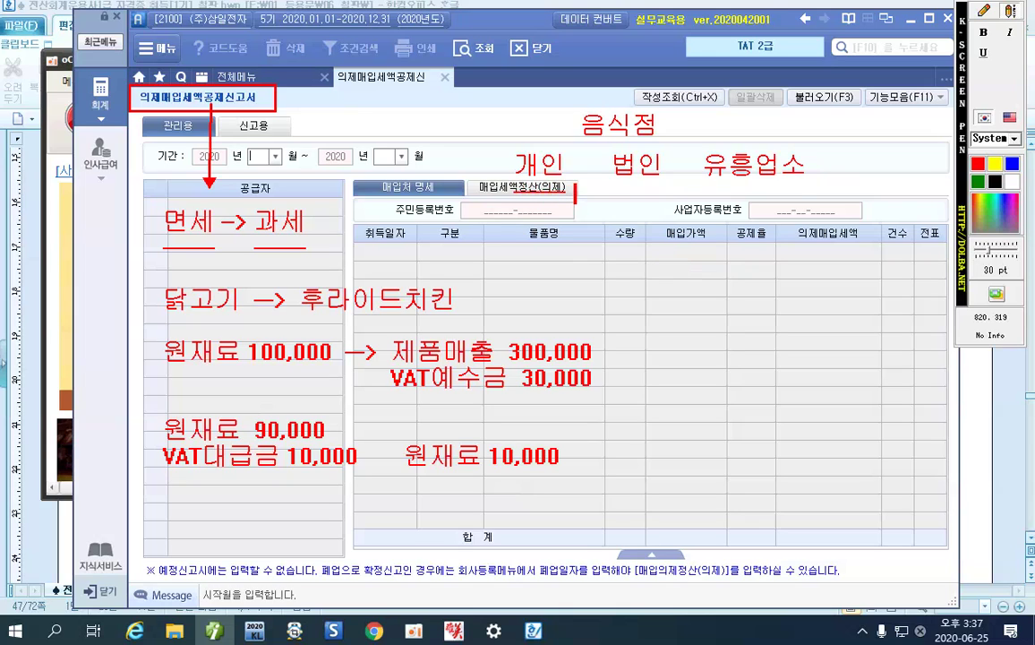
text(----     ----------)
- Write the deduction rates "8/108" under 개인 and "6/106" under 법인
click(517, 218)
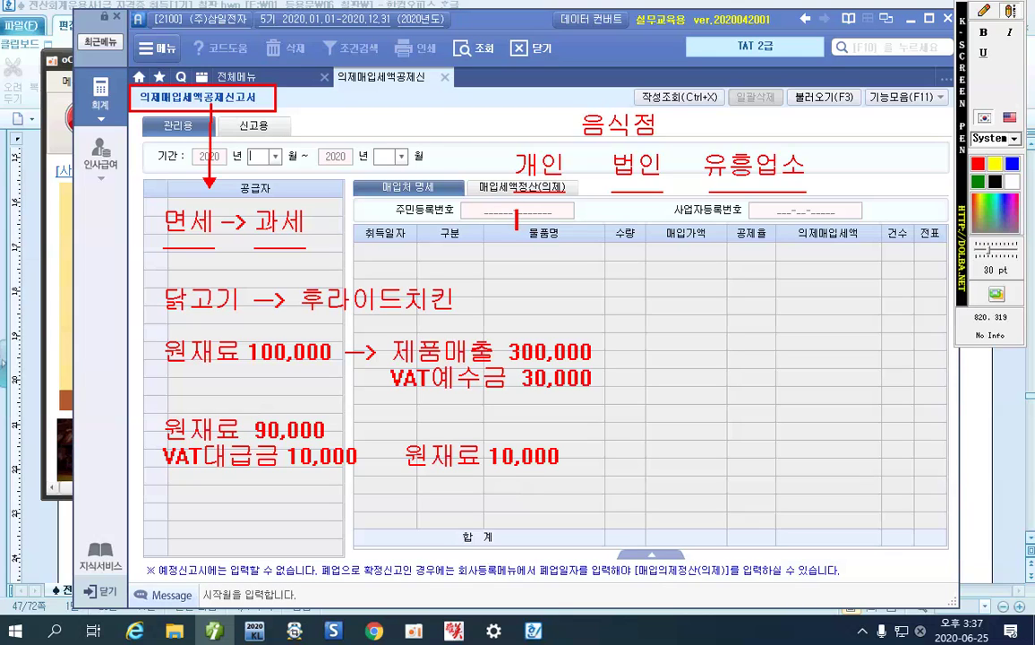
text(8/)
text(108)
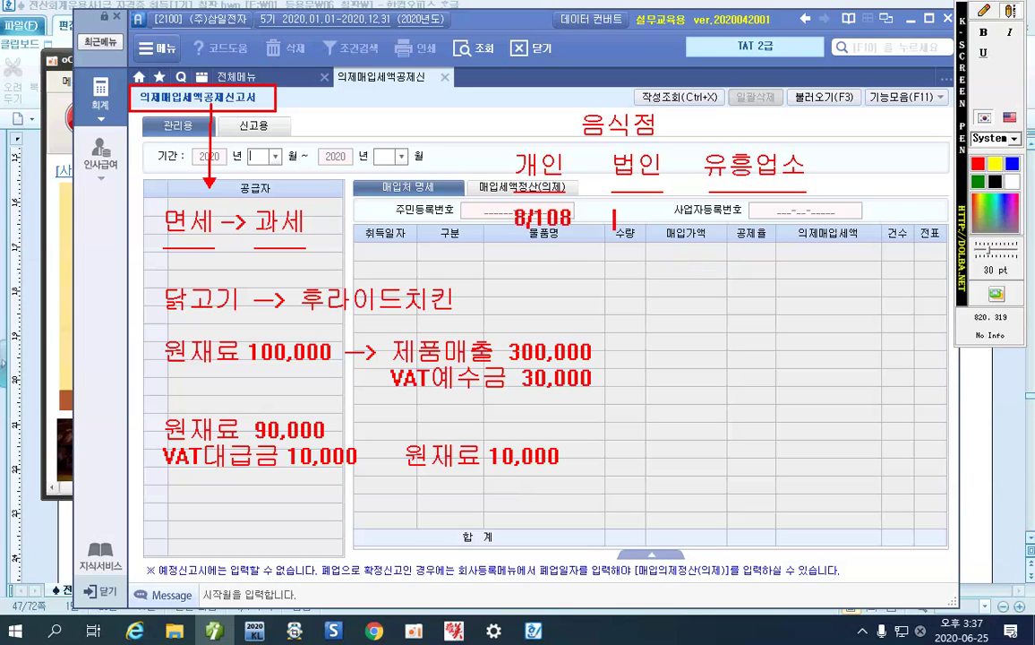
text(6/106)
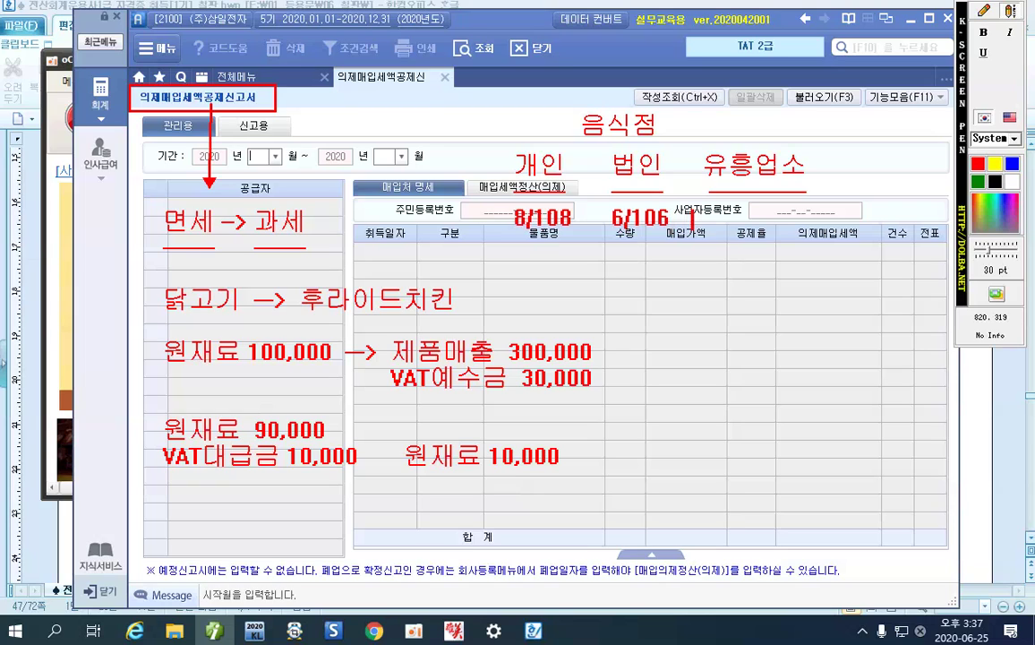
click(717, 218)
text(4/1)
key(ctrl+z)
key(ctrl+z)
key(ctrl+z)
- Write the deduction rate "2/102" under 유흥업소
drag(716, 211, 725, 223)
drag(732, 210, 728, 224)
drag(759, 212, 755, 213)
drag(764, 213, 774, 225)
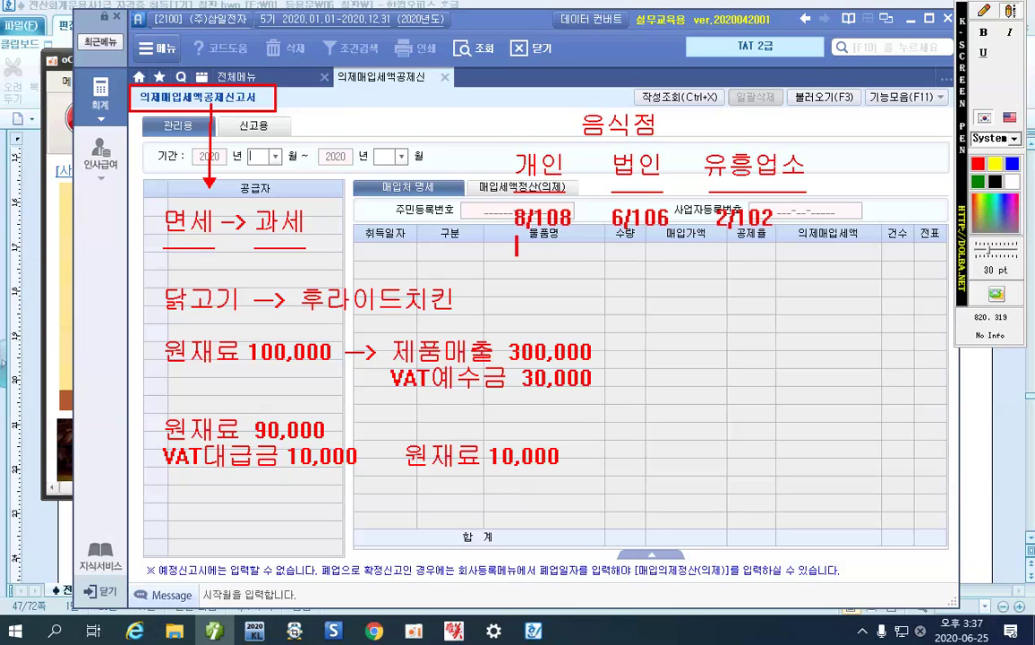
- Add the alternative rate "(9/109)" directly beneath 8/108 in the 개인 column
drag(518, 239, 515, 254)
drag(530, 240, 526, 255)
mouse_move(545, 237)
mouse_down()
mouse_move(549, 254)
mouse_move(560, 242)
mouse_move(587, 255)
mouse_up()
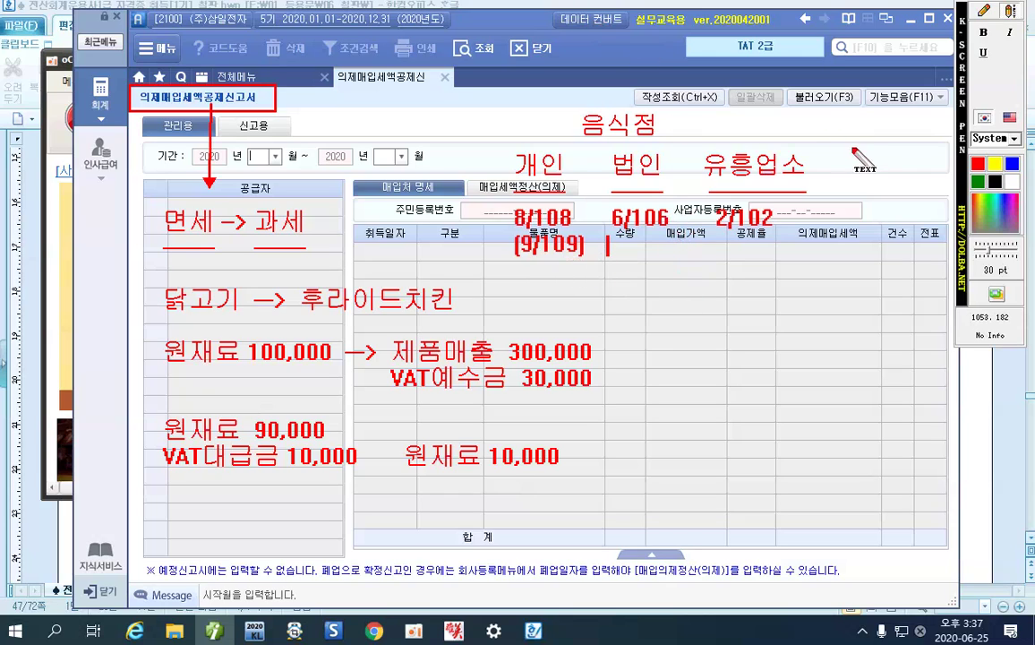
- Move the drawing toolbox away from the annotation area and add the heading "제조업" in line with 음식점
mouse_move(960, 81)
mouse_down()
mouse_move(605, 130)
mouse_move(398, 132)
mouse_up()
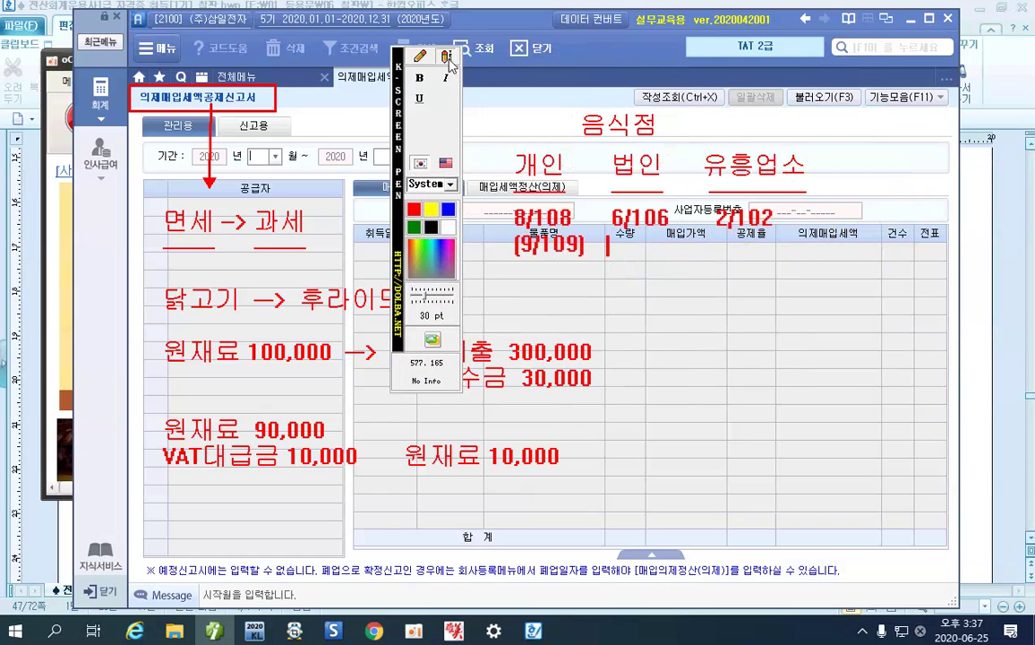
click(420, 56)
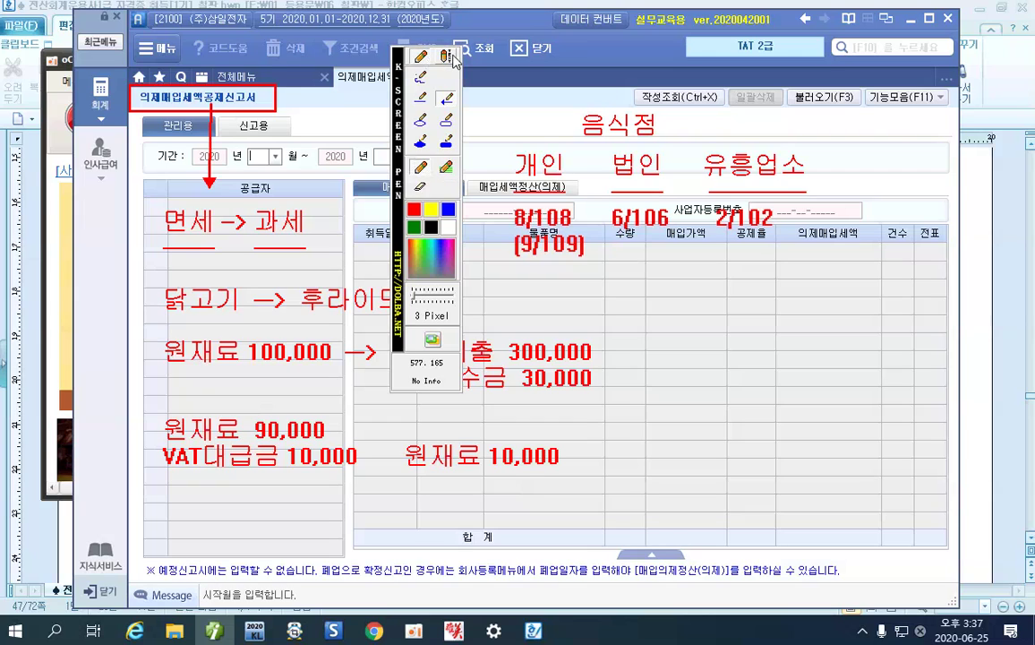
click(446, 56)
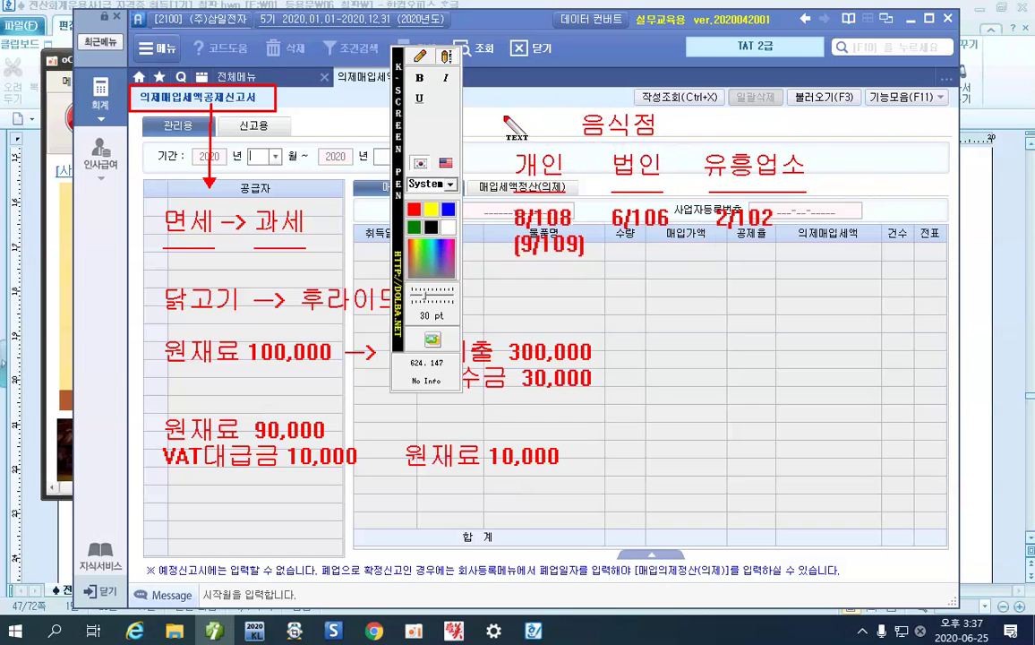
click(421, 58)
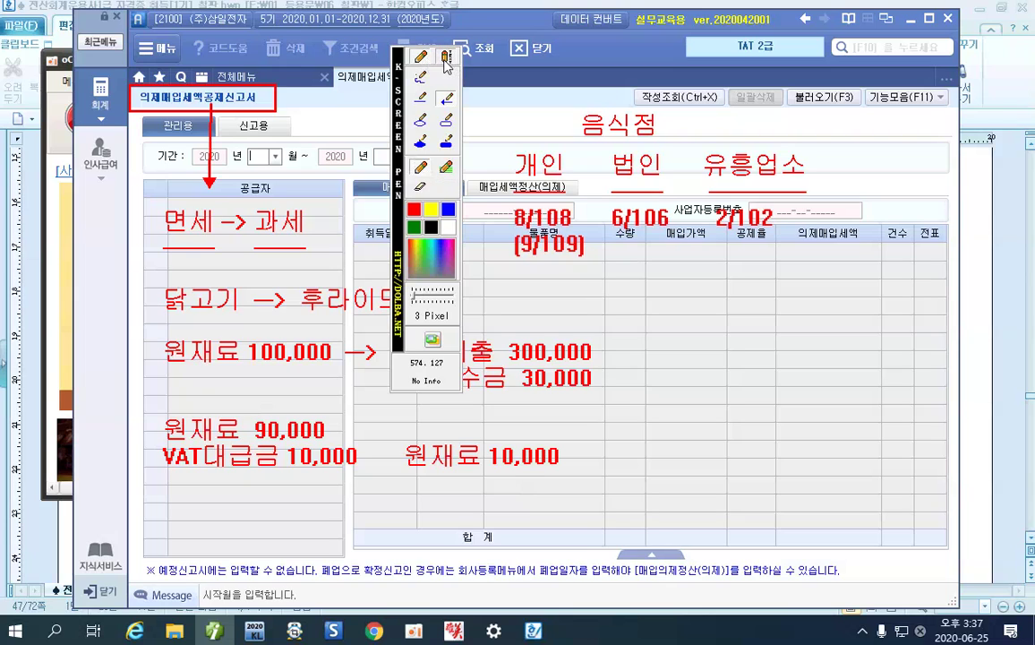
click(444, 57)
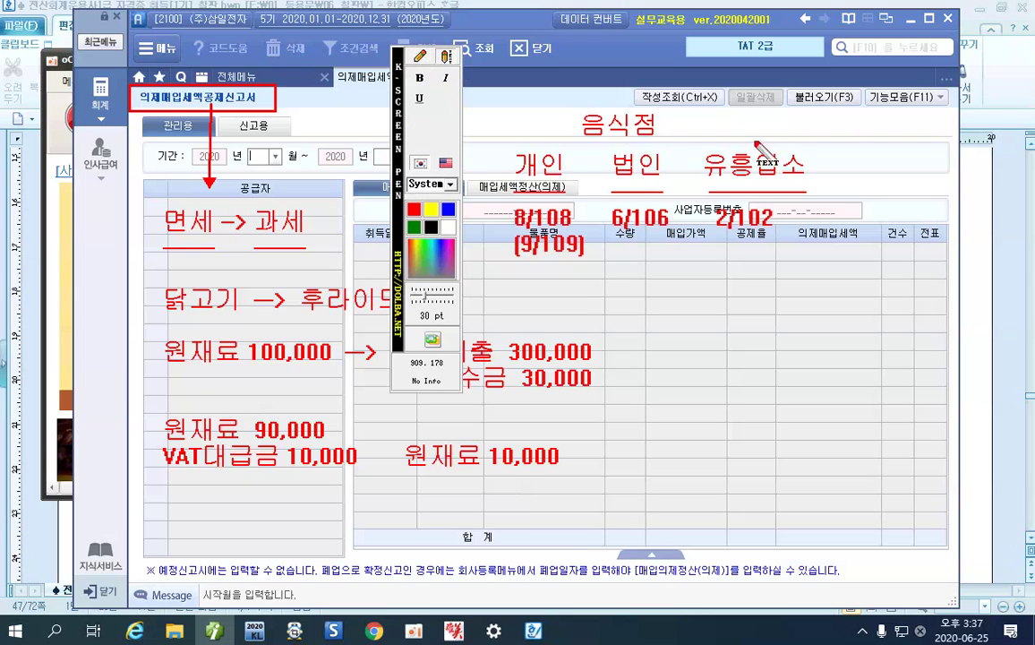
click(850, 134)
text(제)
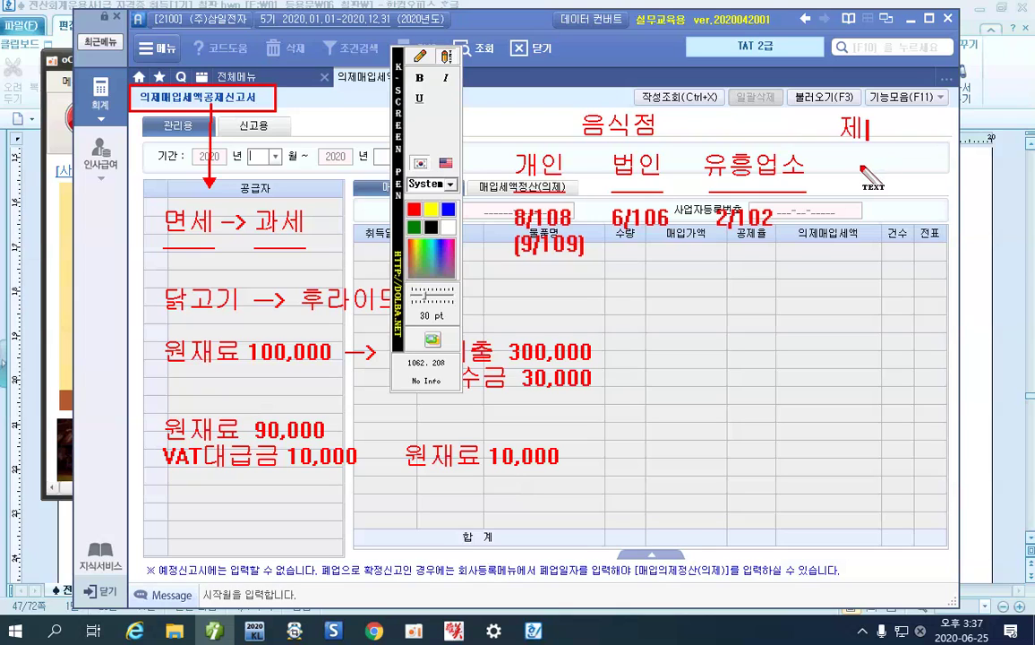
text(조업)
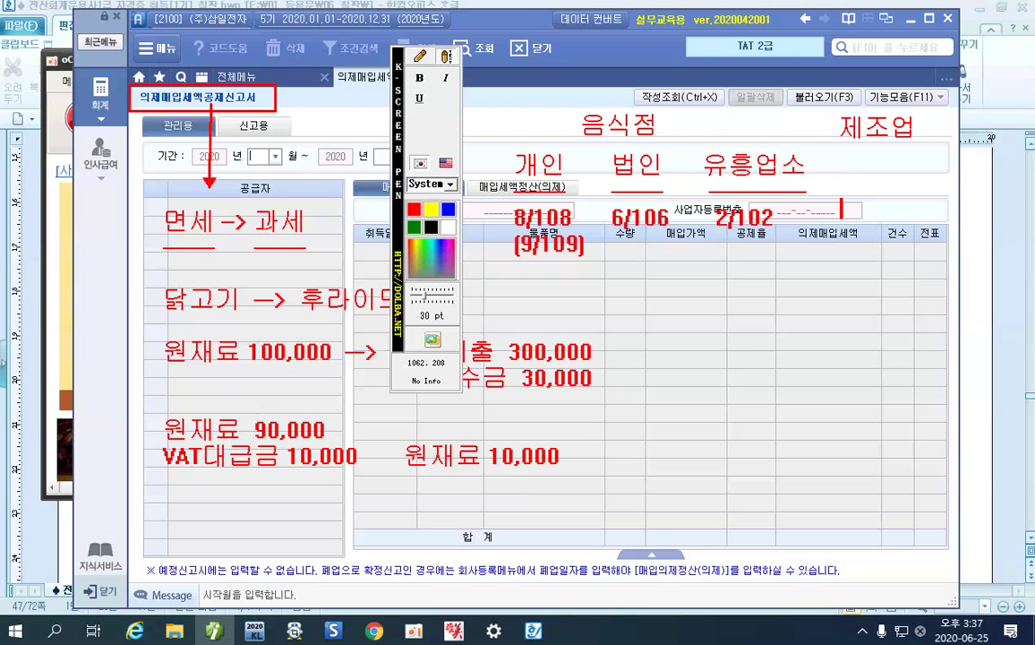
- Write the deduction rate "4/104" below the 제조업 heading
click(841, 208)
text(4/1)
text(04)
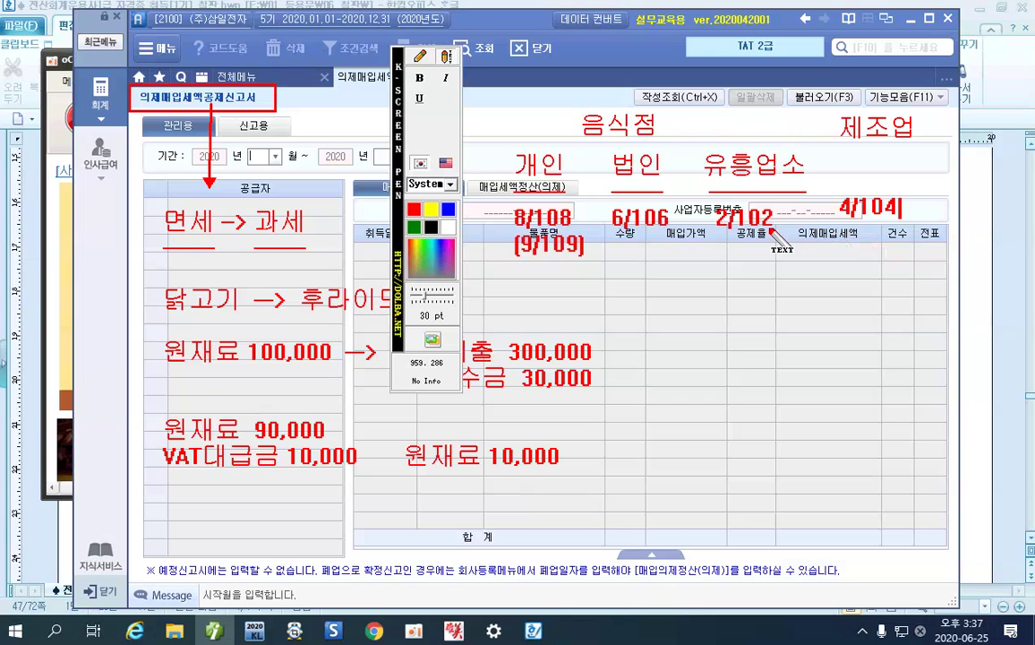
- Add a further heading "일반기업" beside 제조업 with the rate "2/102" below it
click(421, 58)
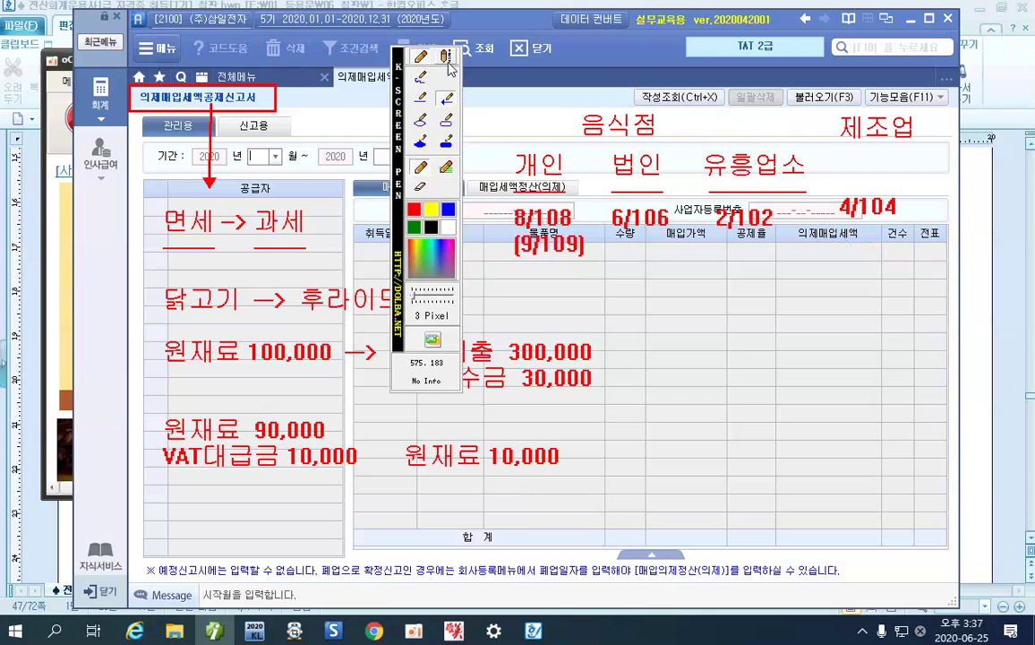
click(447, 62)
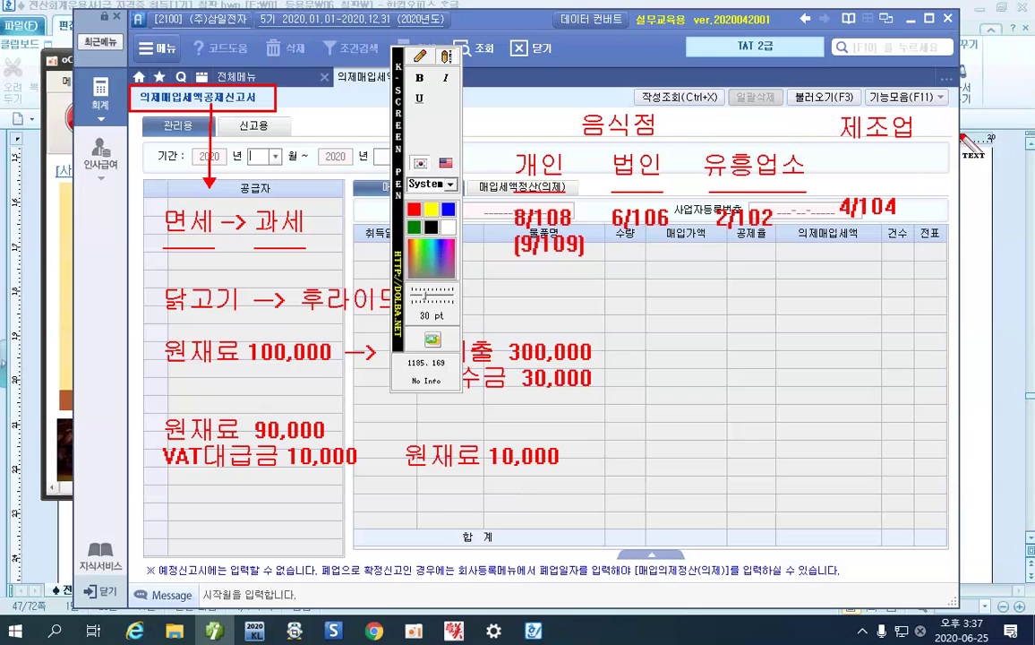
click(958, 132)
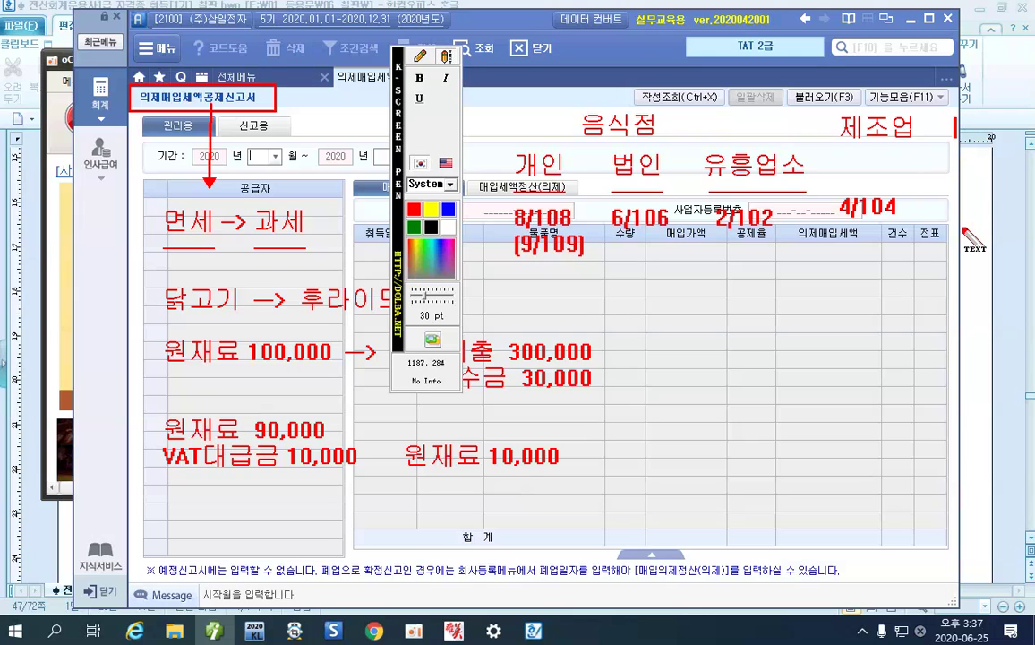
text(일반기)
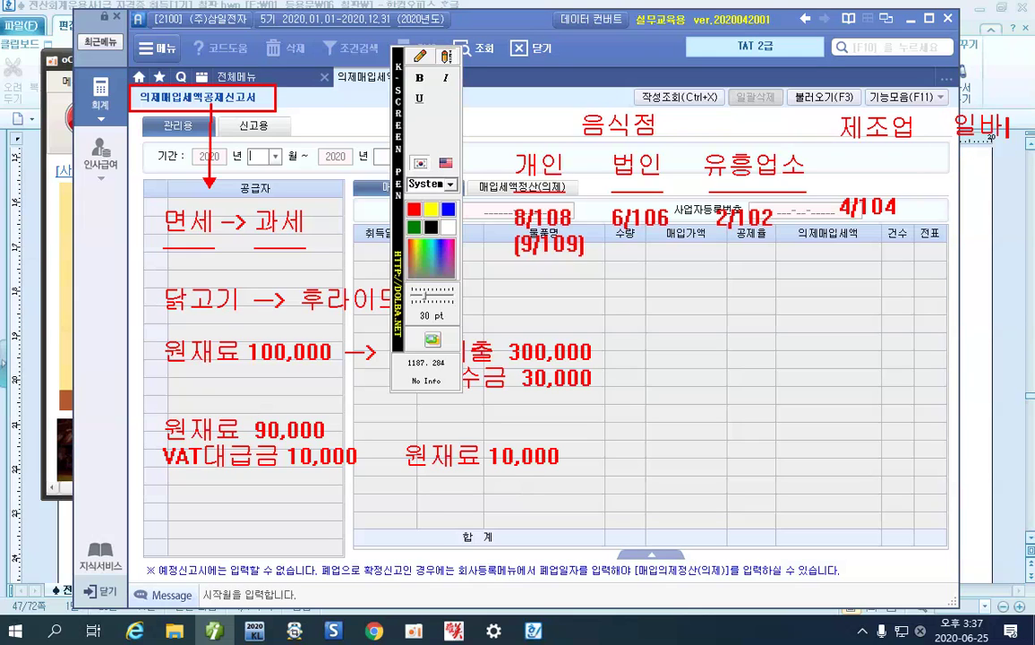
text(ㅇ)
text(2/102)
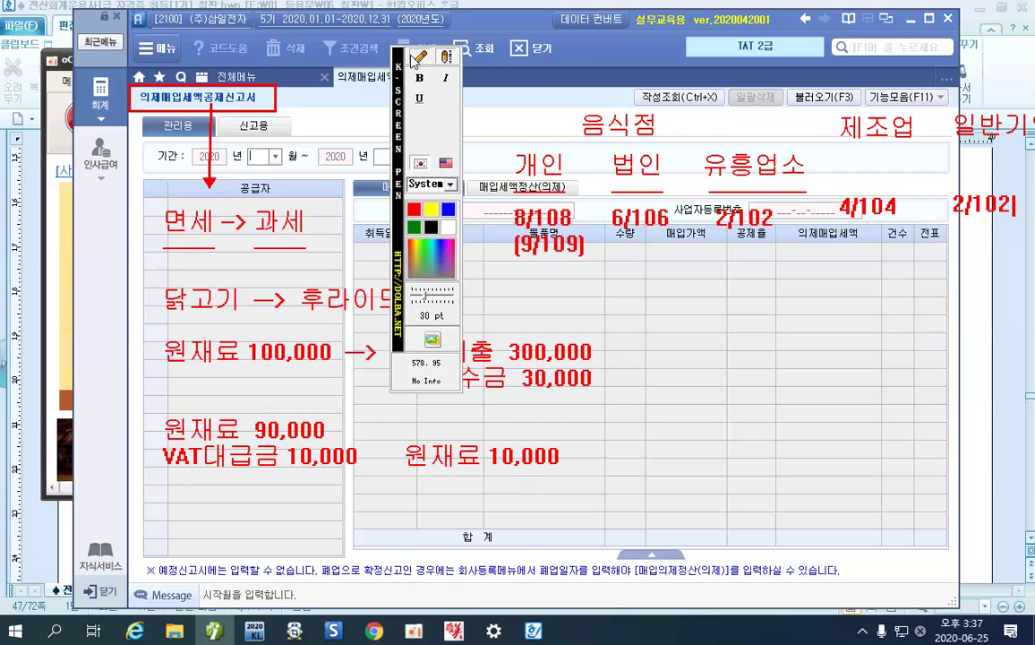
- Start a new text annotation under 4/104 and write the alternative rate "(6/106)"
click(412, 57)
click(443, 57)
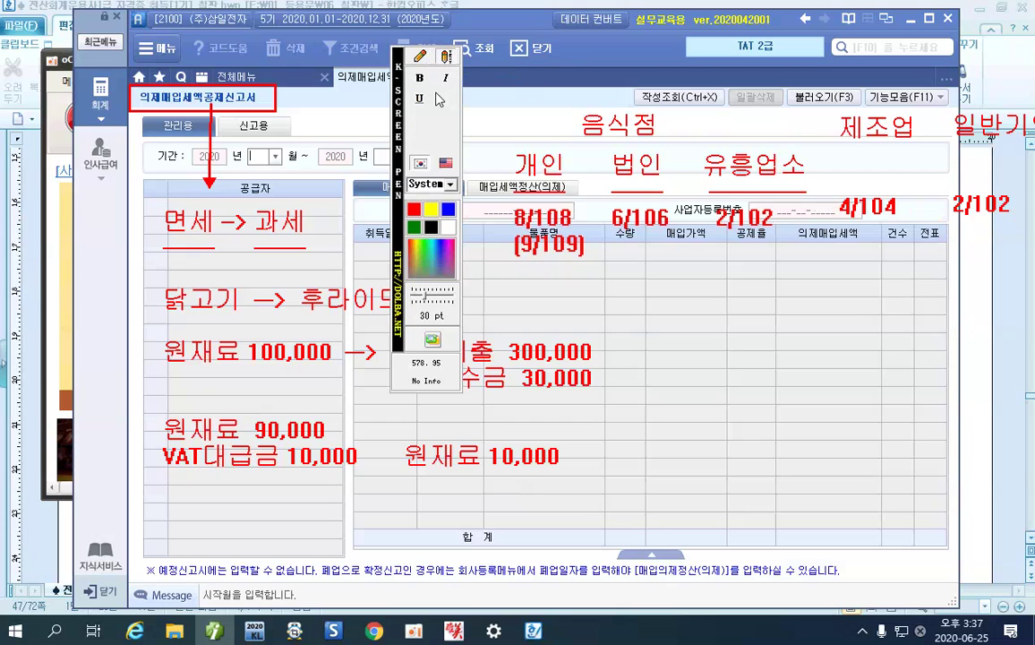
click(419, 61)
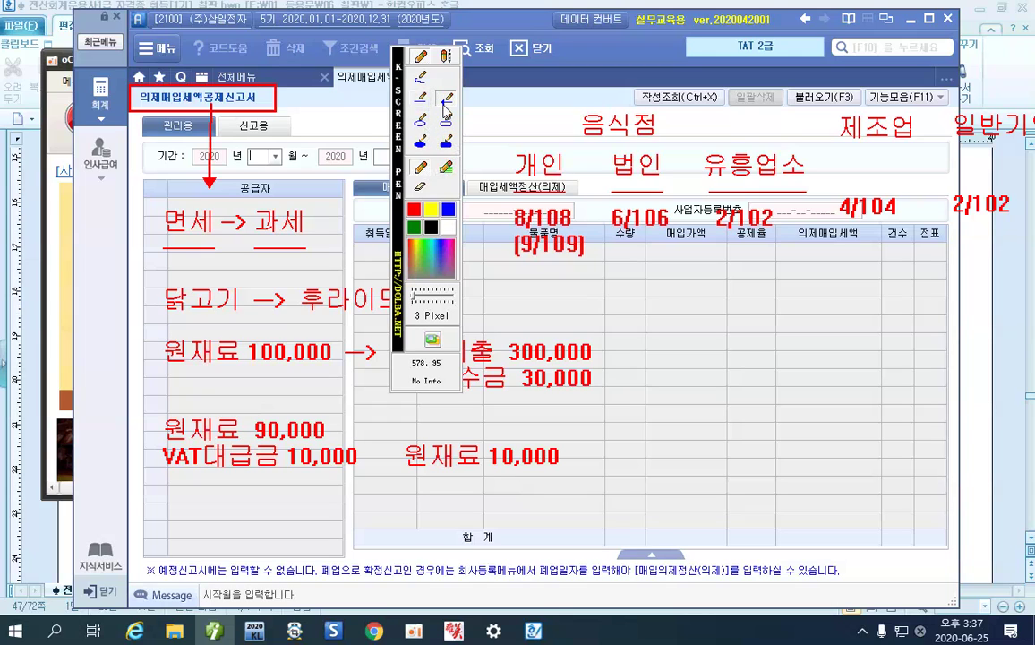
click(444, 56)
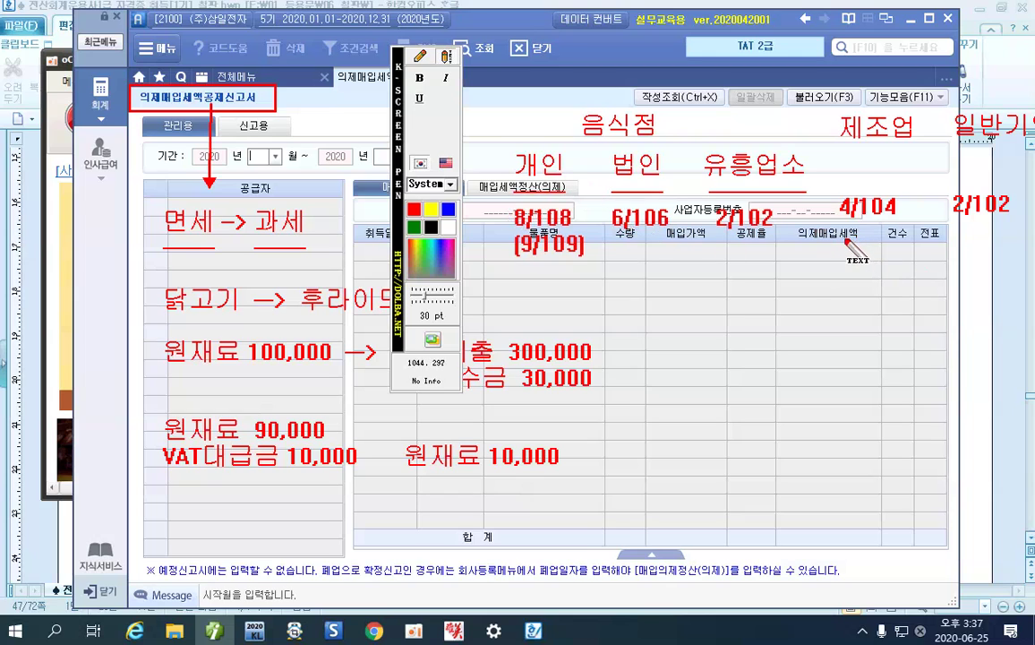
click(420, 56)
click(445, 57)
click(833, 242)
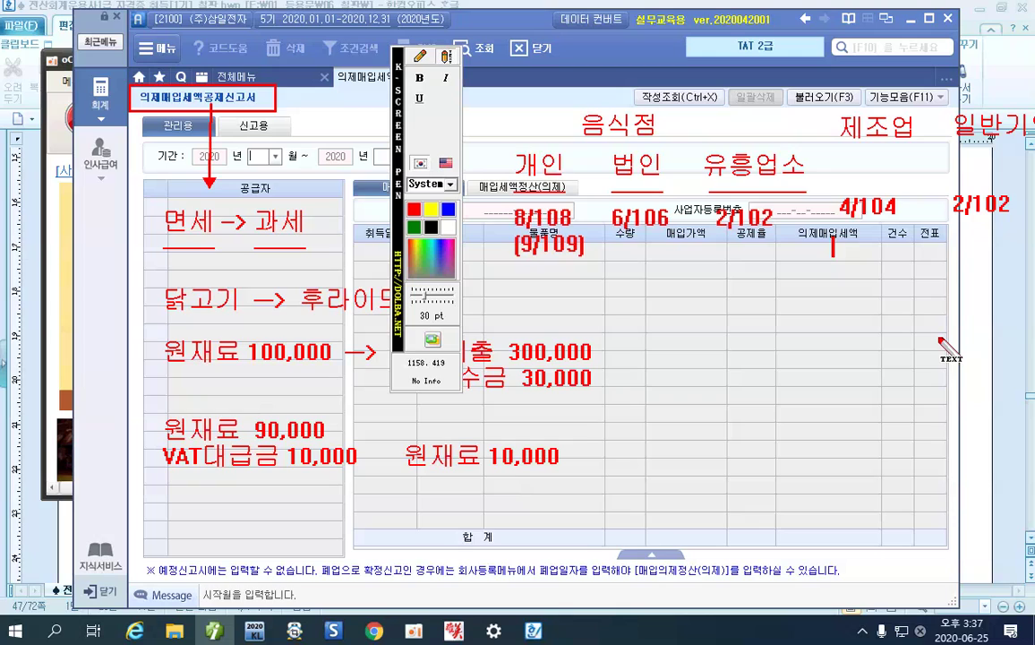
text([6])
key(Left)
text(/1)
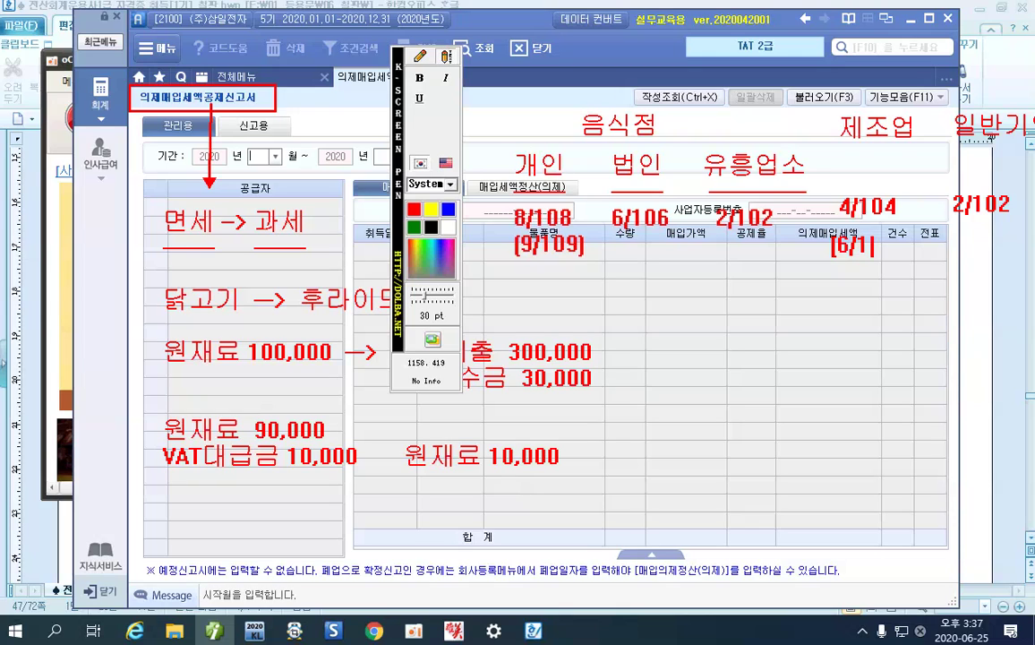
text(06))
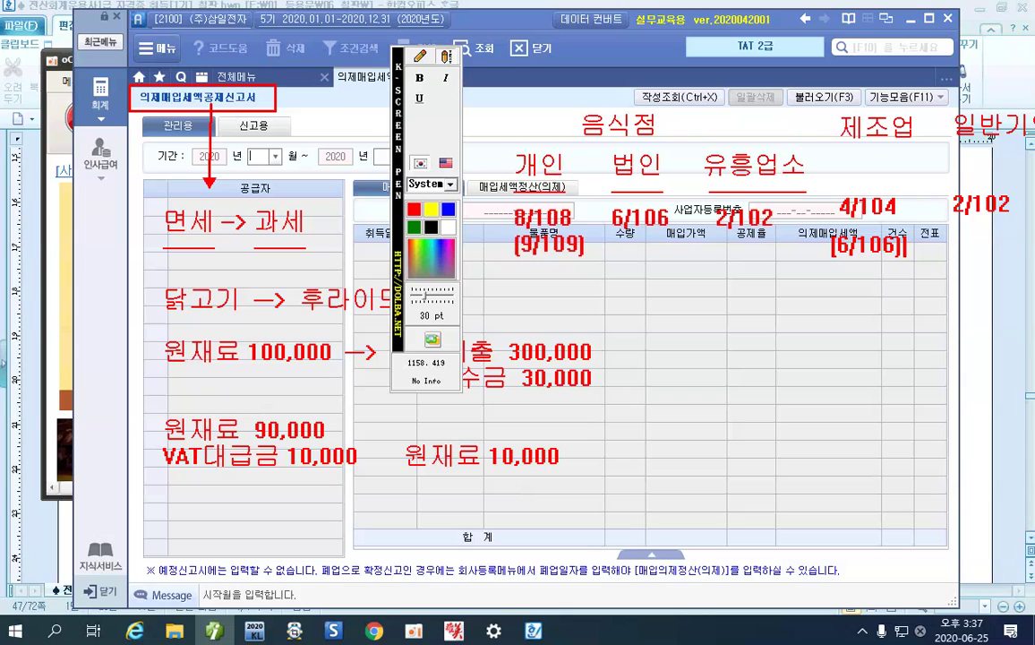
- Draw blue rectangles around the 제조업 column with its rates and around the 음식점 heading
click(420, 56)
click(446, 120)
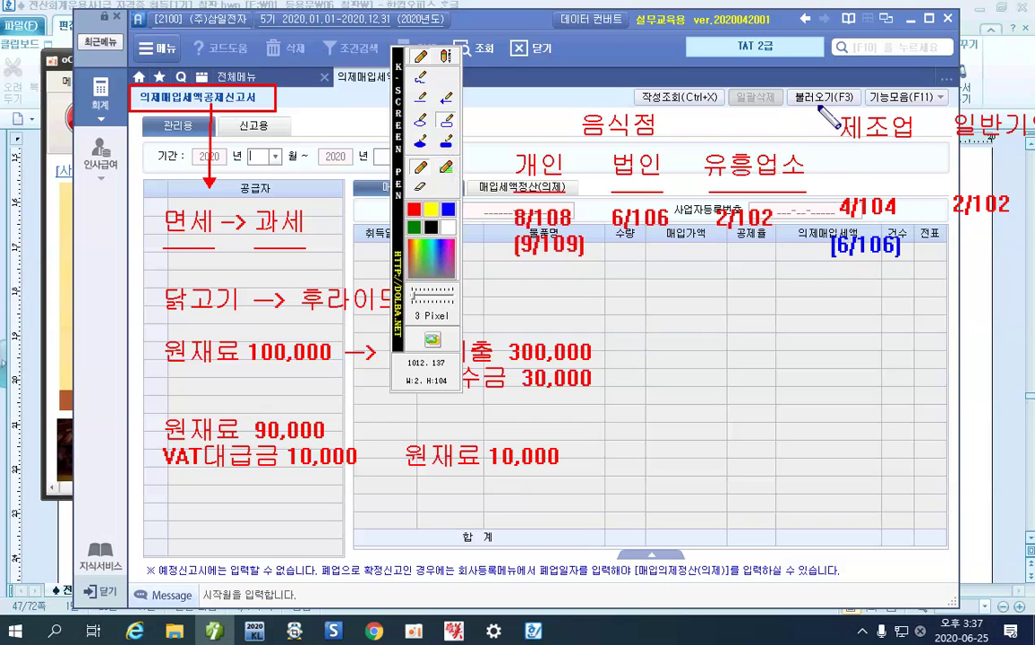
mouse_move(813, 92)
mouse_down()
mouse_move(924, 296)
mouse_move(938, 280)
mouse_up()
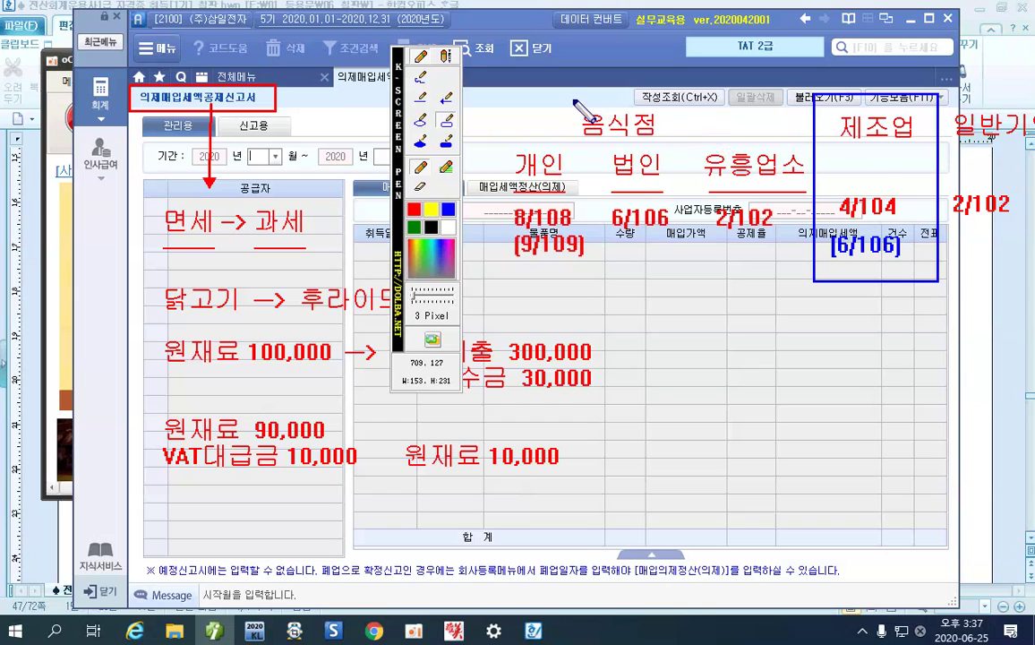
mouse_move(574, 101)
mouse_down()
mouse_move(591, 130)
mouse_move(669, 143)
mouse_up()
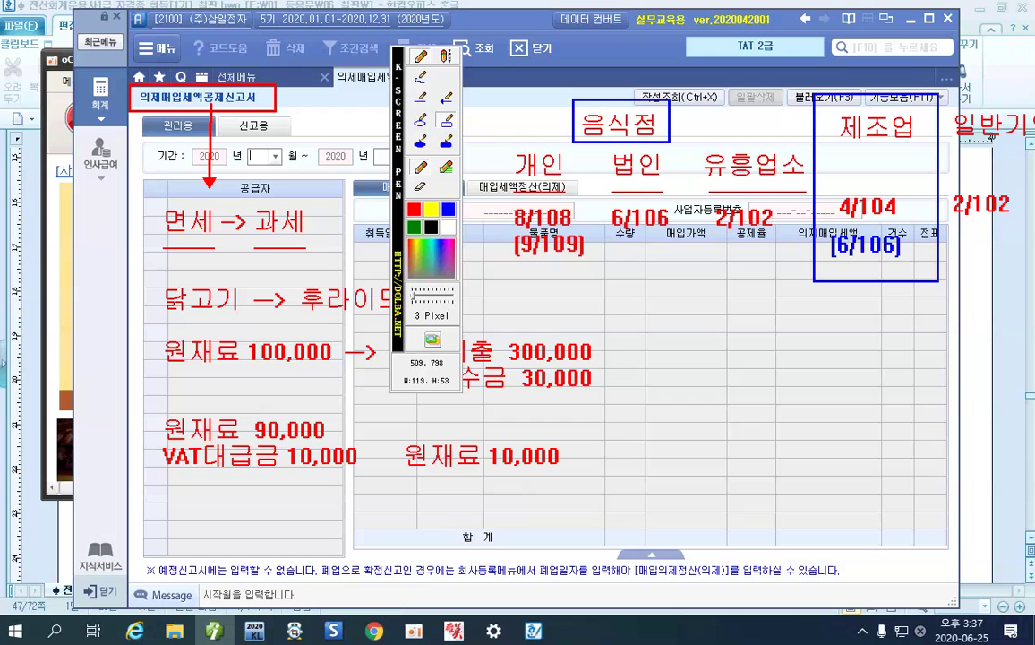
- Save the annotated screen as a JPEG named "06-25-의제매입세액공제(1)" in the documents folder
right_click(689, 408)
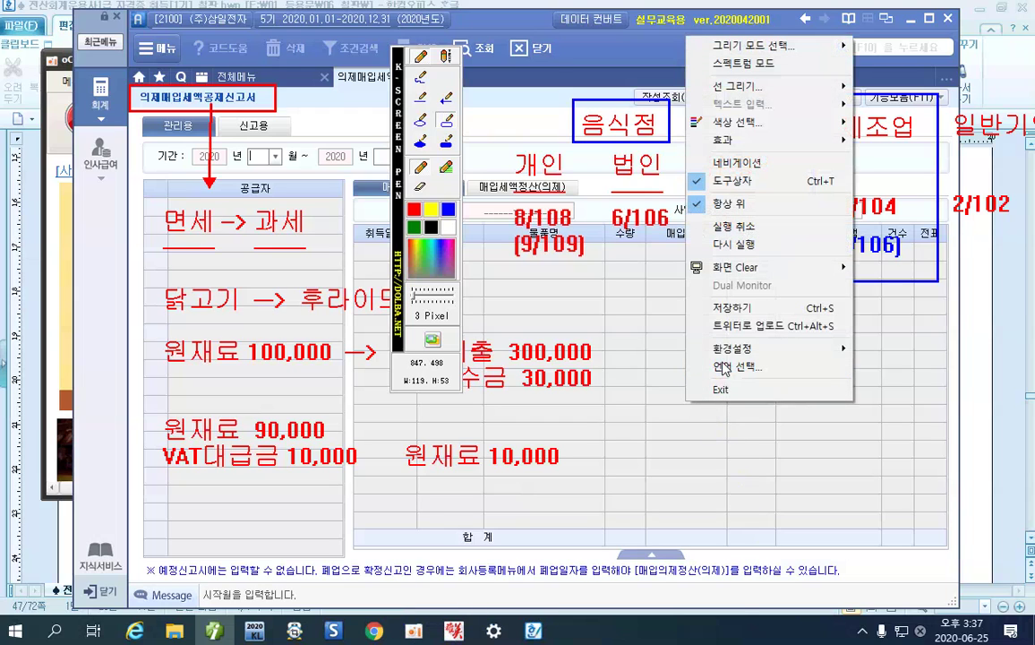
click(728, 317)
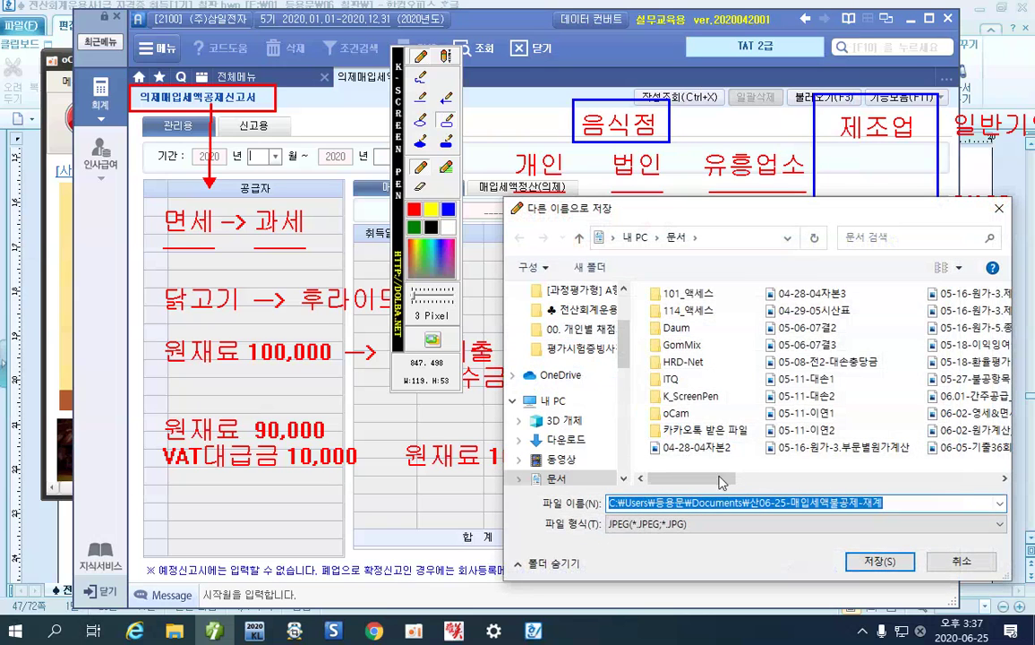
click(761, 507)
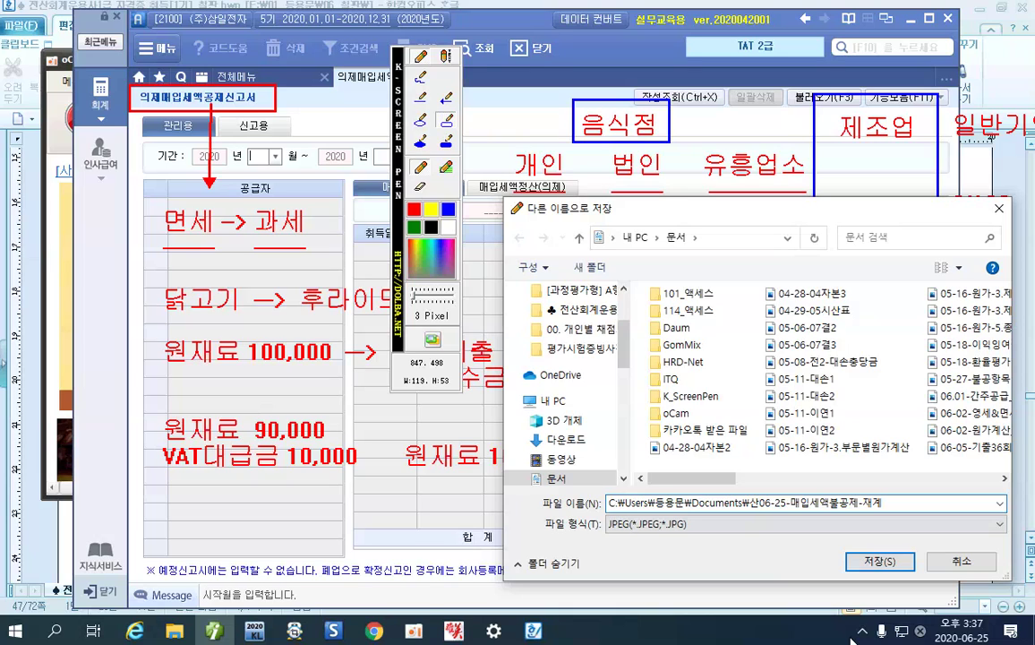
key(BackSpace)
key(BackSpace)
key(BackSpace)
key(BackSpace)
key(BackSpace)
key(BackSpace)
key(BackSpace)
key(BackSpace)
key(BackSpace)
key(BackSpace)
key(BackSpace)
key(BackSpace)
key(BackSpace)
key(BackSpace)
key(BackSpace)
key(BackSpace)
key(BackSpace)
key(BackSpace)
key(BackSpace)
key(BackSpace)
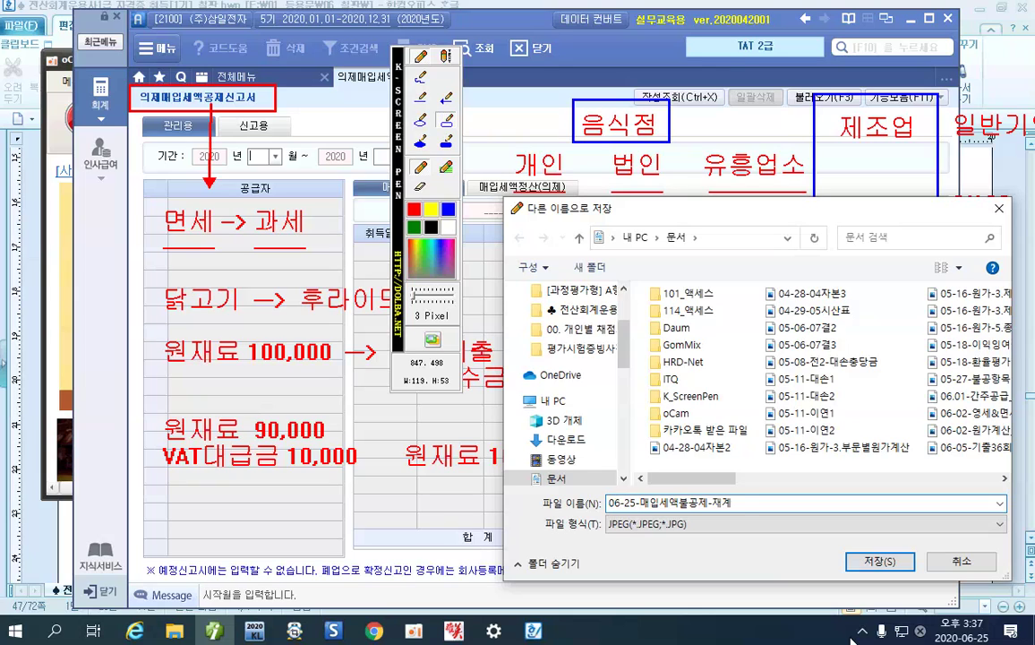
key(Right)
key(Right)
key(Right)
key(Right)
key(Right)
key(Right)
text(으)
text(제매입세액)
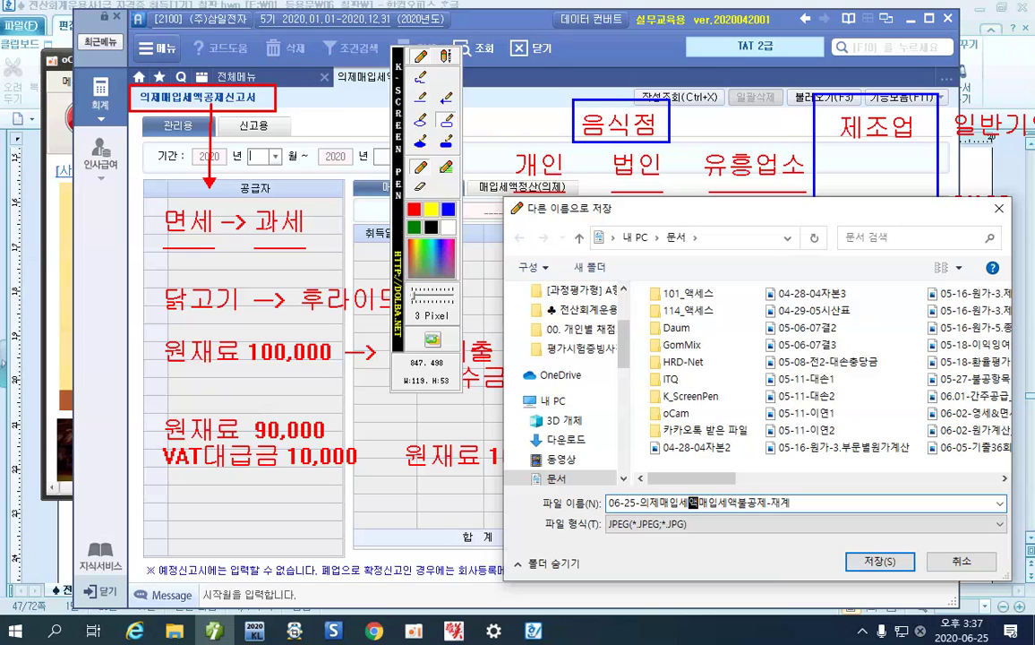
text(공제)
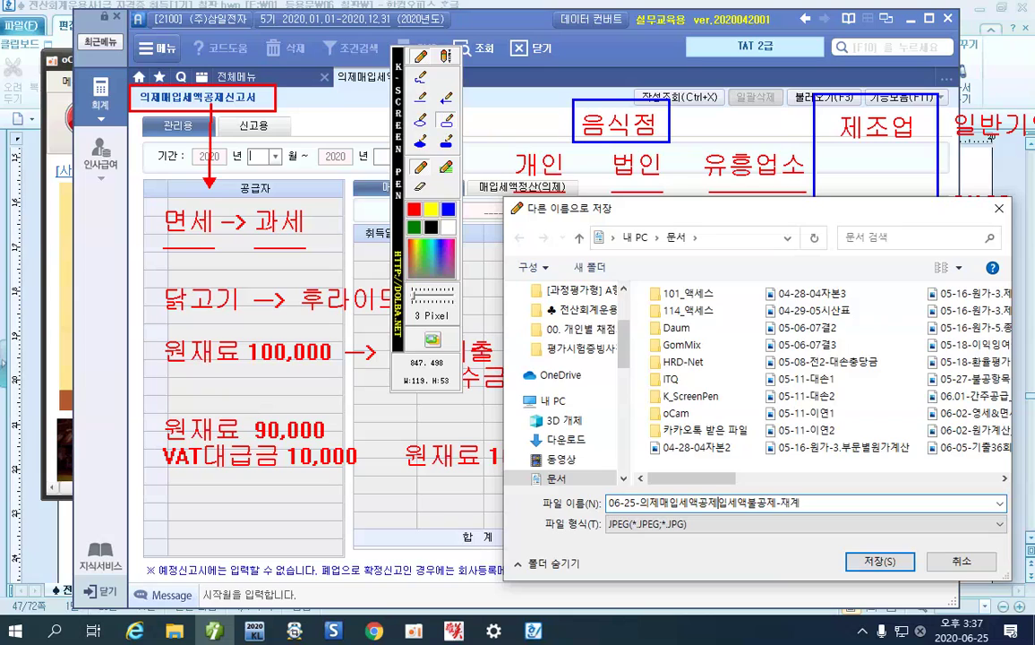
key(Delete)
key(Delete)
key(Delete)
key(Delete)
key(Delete)
key(Delete)
key(Delete)
key(Delete)
key(Delete)
key(Delete)
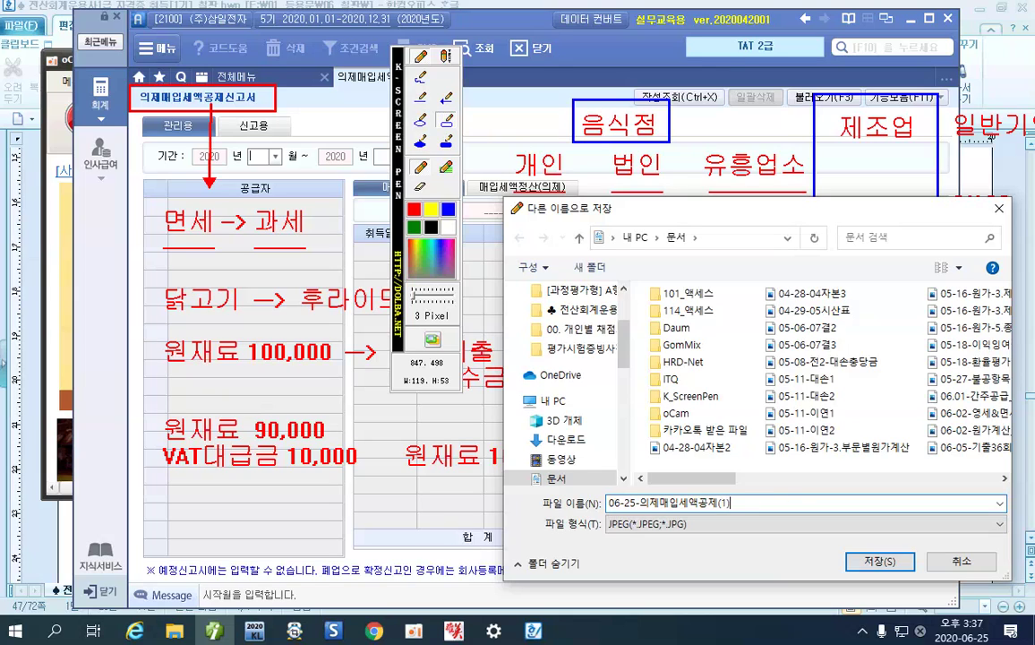
click(882, 559)
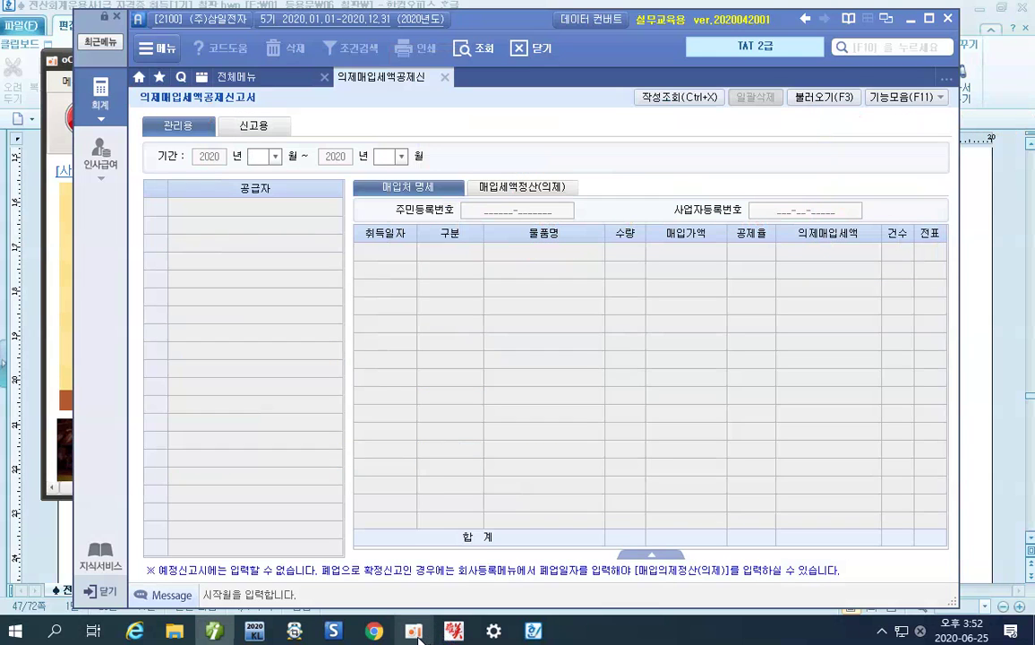
click(416, 632)
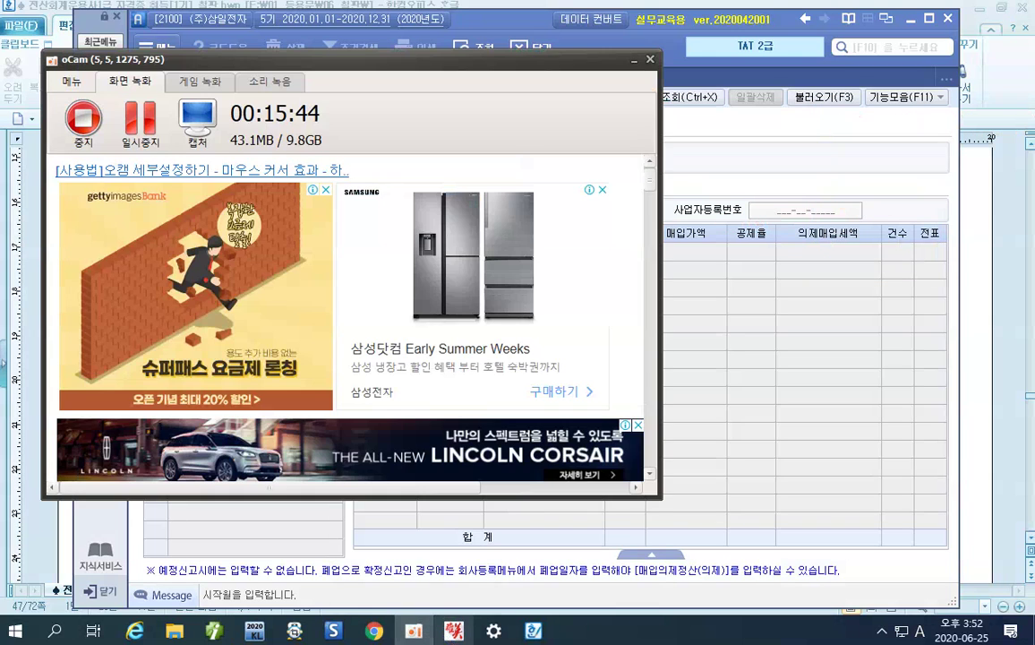
click(139, 143)
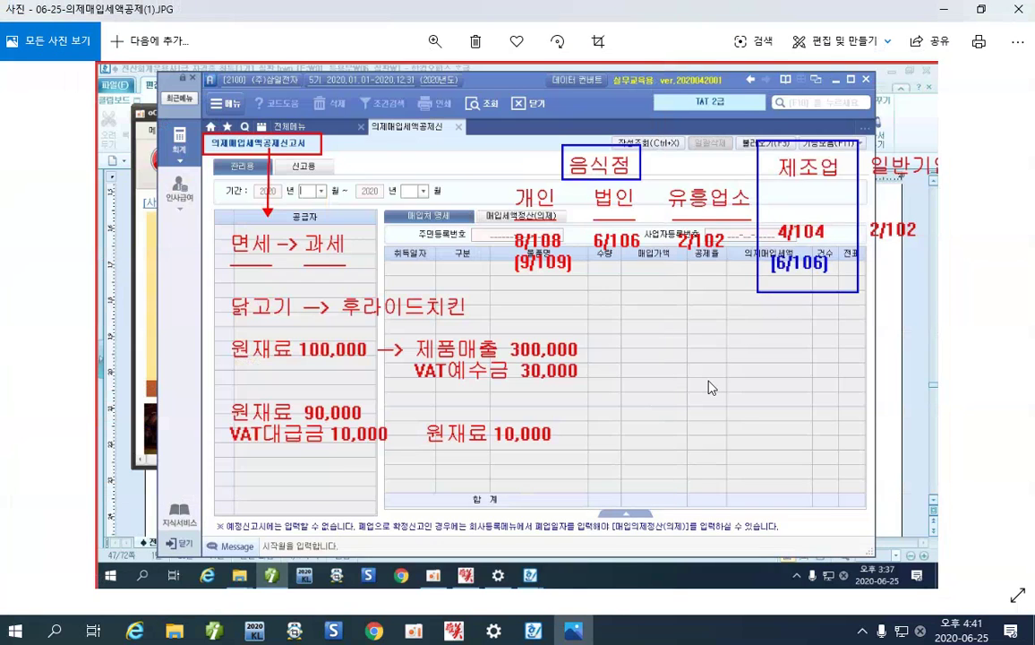
- Start K-Screen Pen over the saved image and move its toolbox clear of the existing notes
key(F12)
click(389, 166)
drag(394, 168, 944, 166)
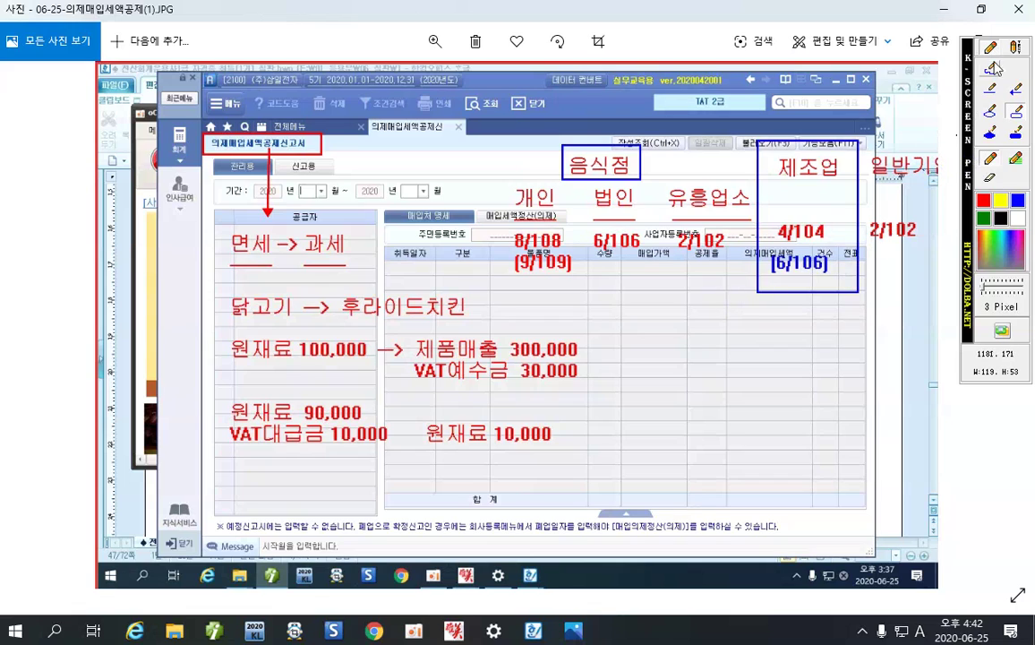
- Write the red labels "제조업" beside the 제품매출 300,000 line and "음식점" below it
click(1015, 48)
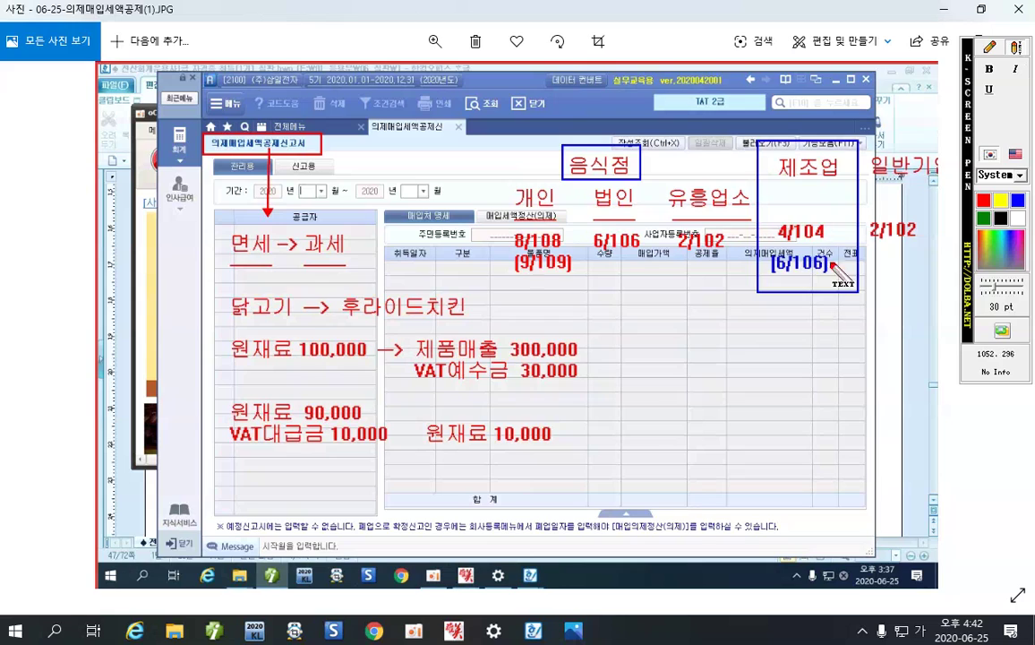
click(625, 368)
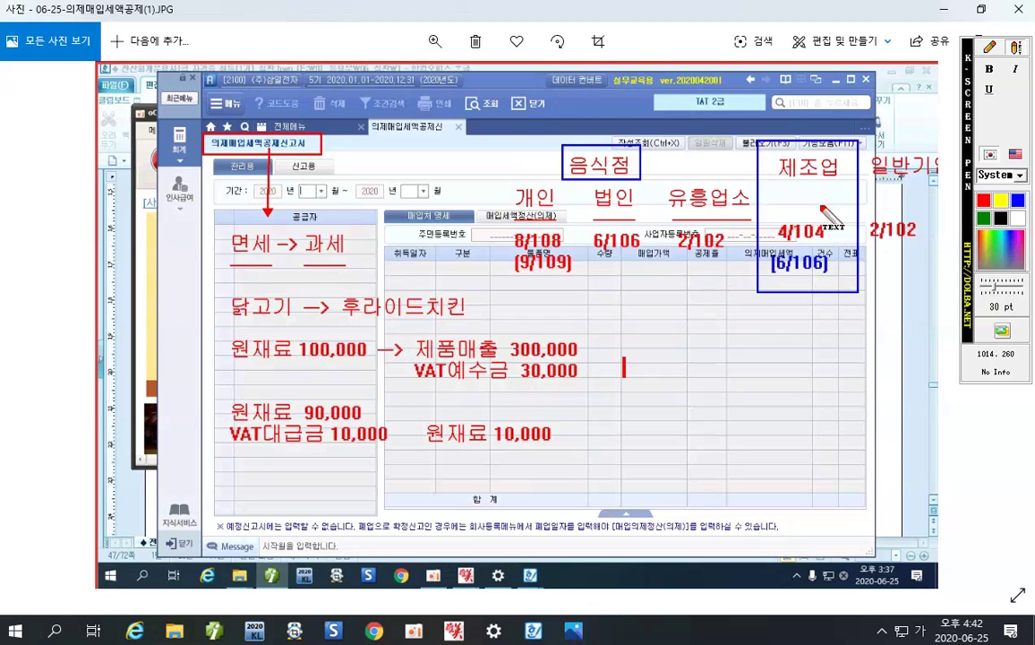
click(630, 354)
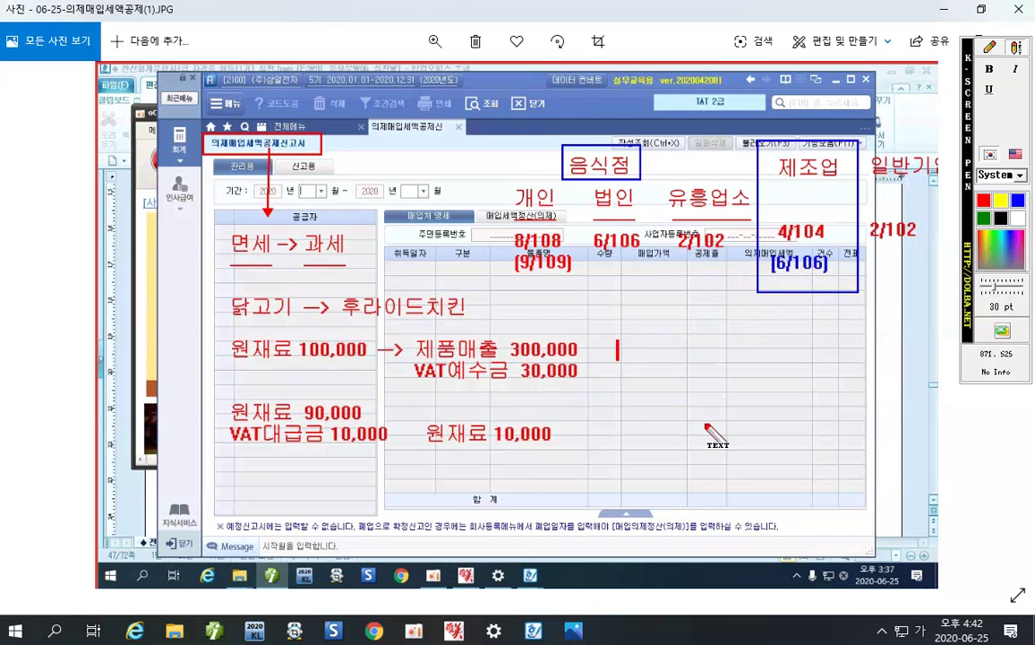
text(제조업)
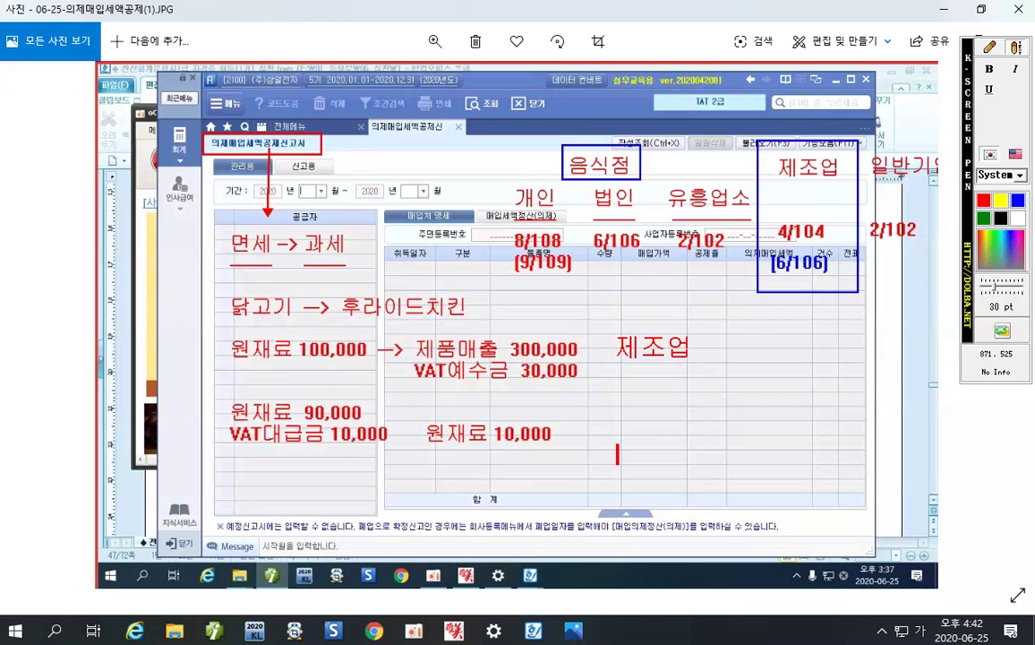
text(음시)
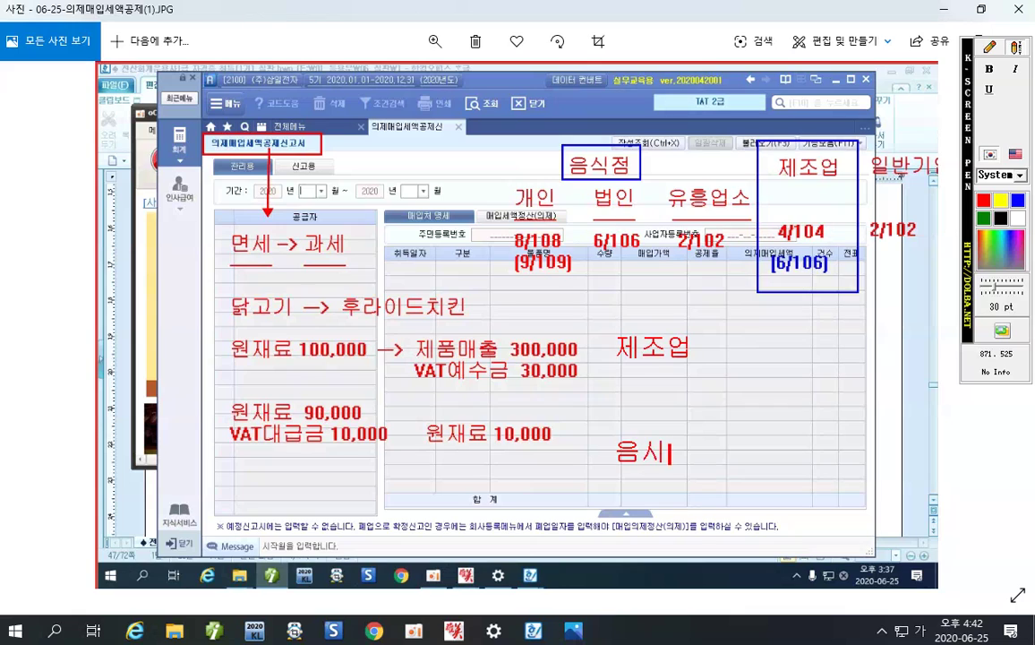
text(저)
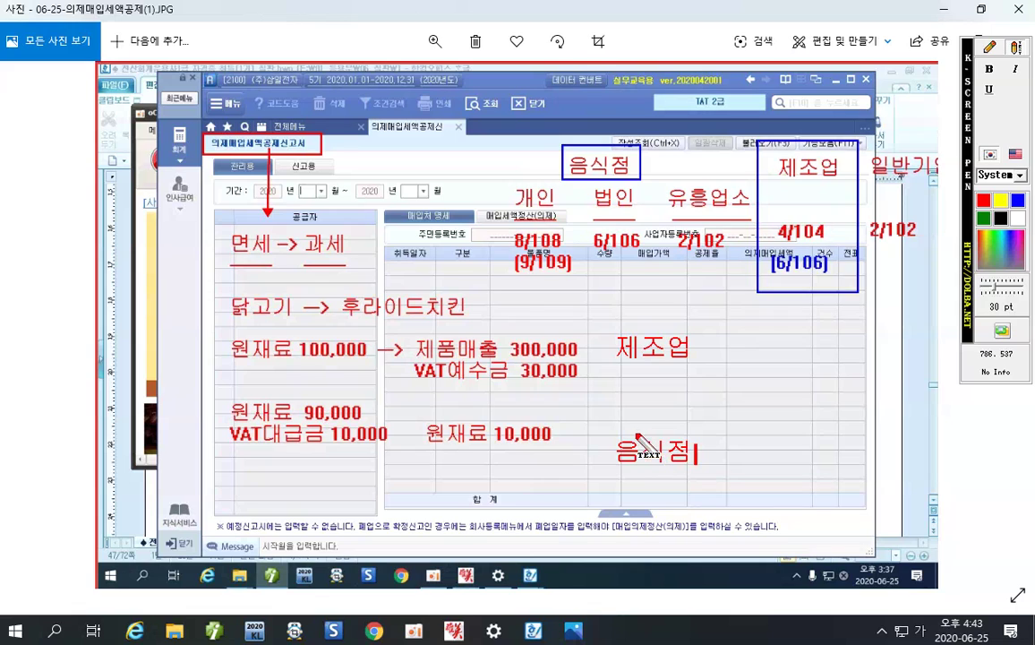
- Add the text "사업자" on the same line as the new 제조업 label, near the form's outer edge
click(1016, 52)
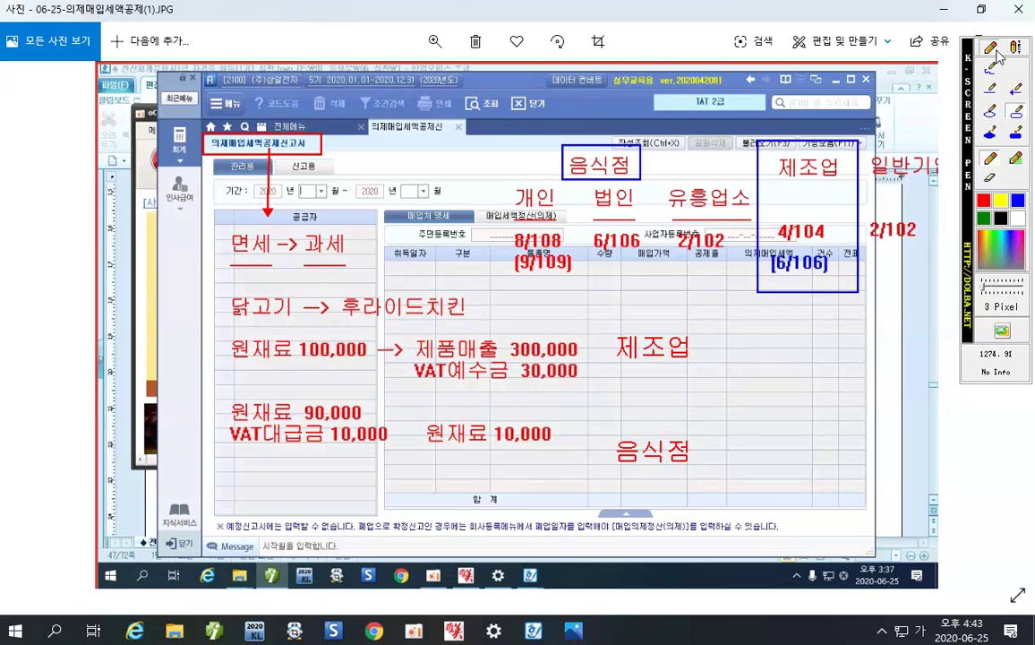
click(1016, 51)
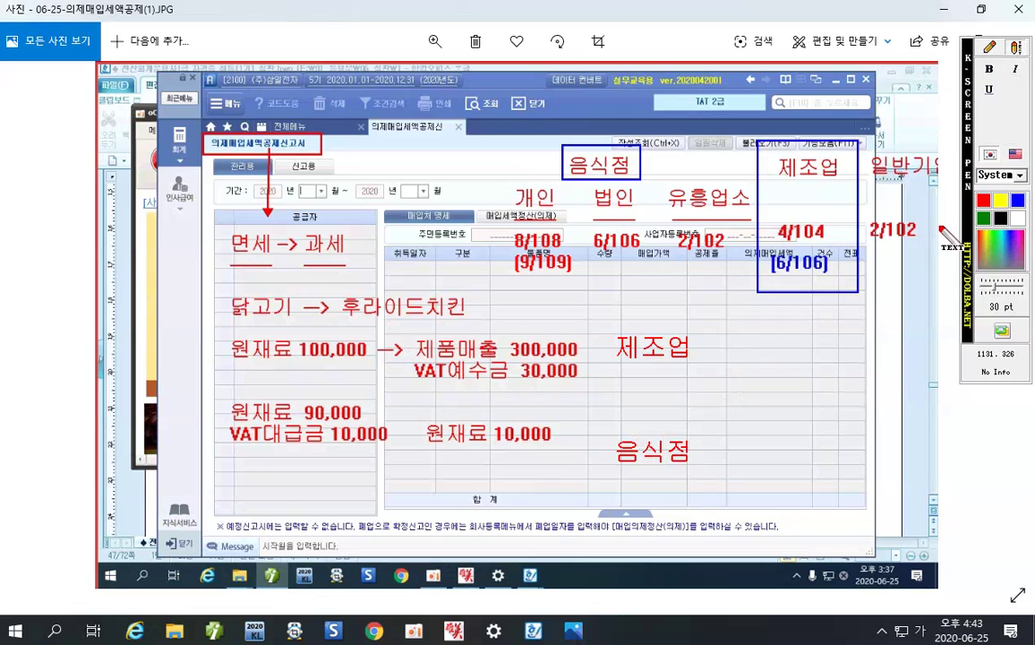
click(824, 350)
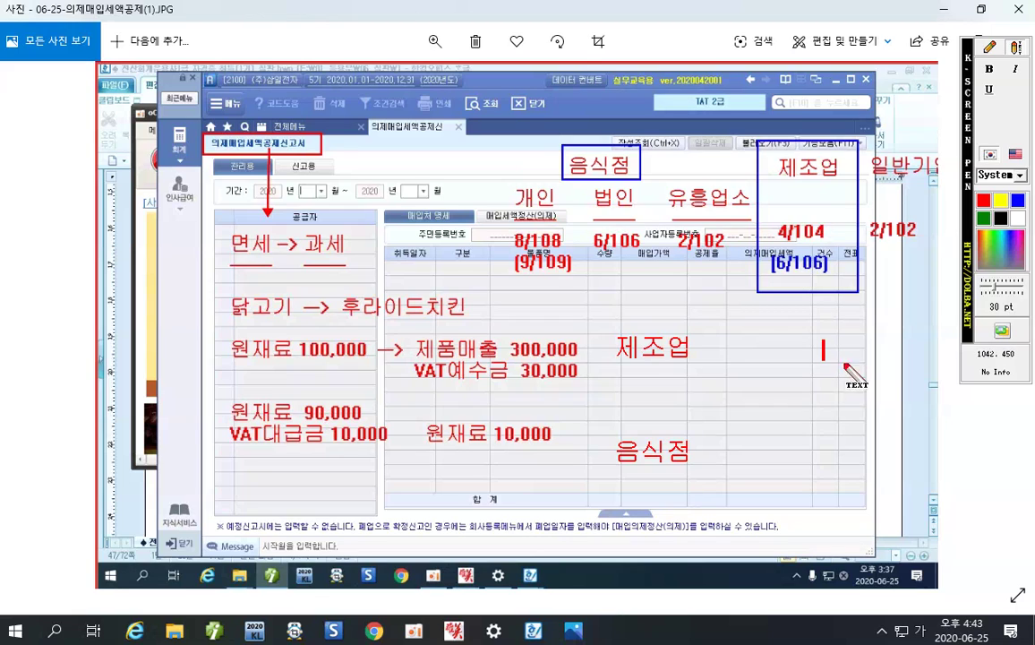
text(사)
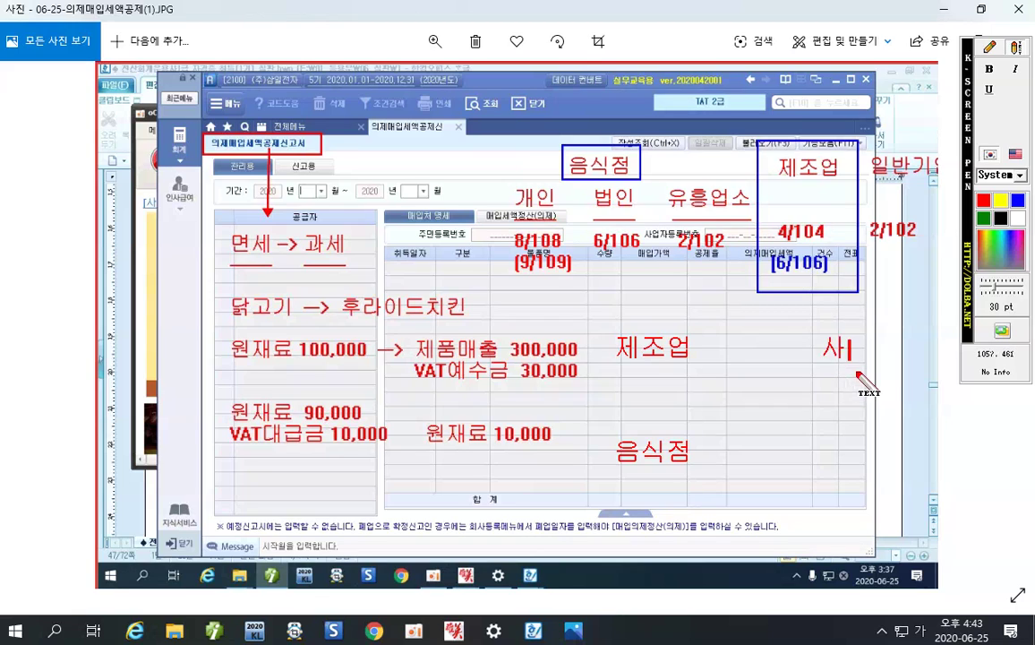
text(업자)
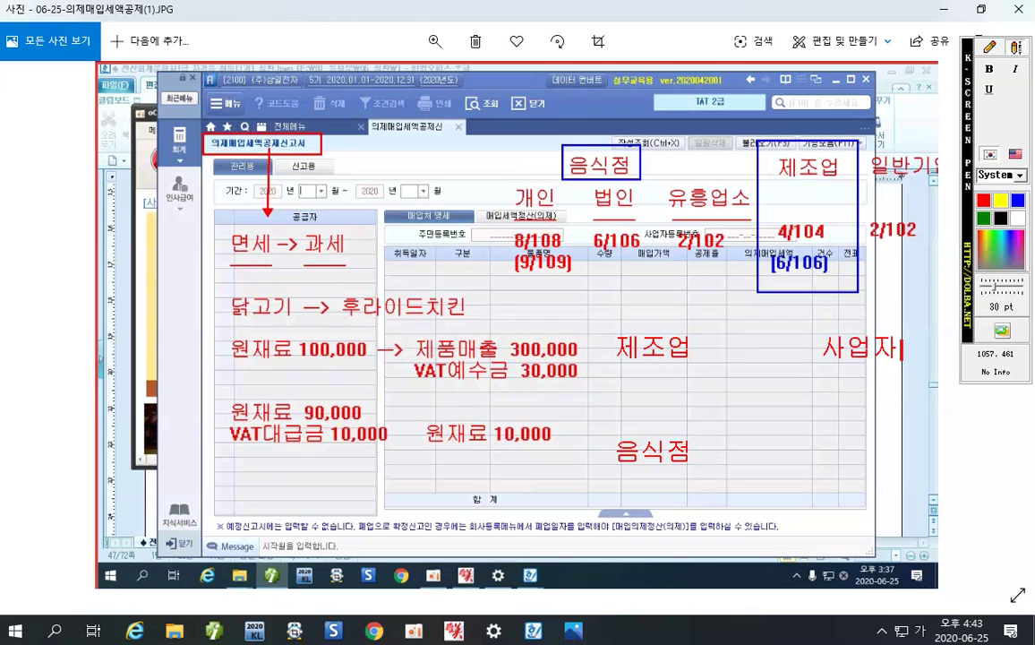
- Draw a red arrow from 사업자 to 제조업 and a red rectangle around 사업자
click(989, 47)
click(1015, 90)
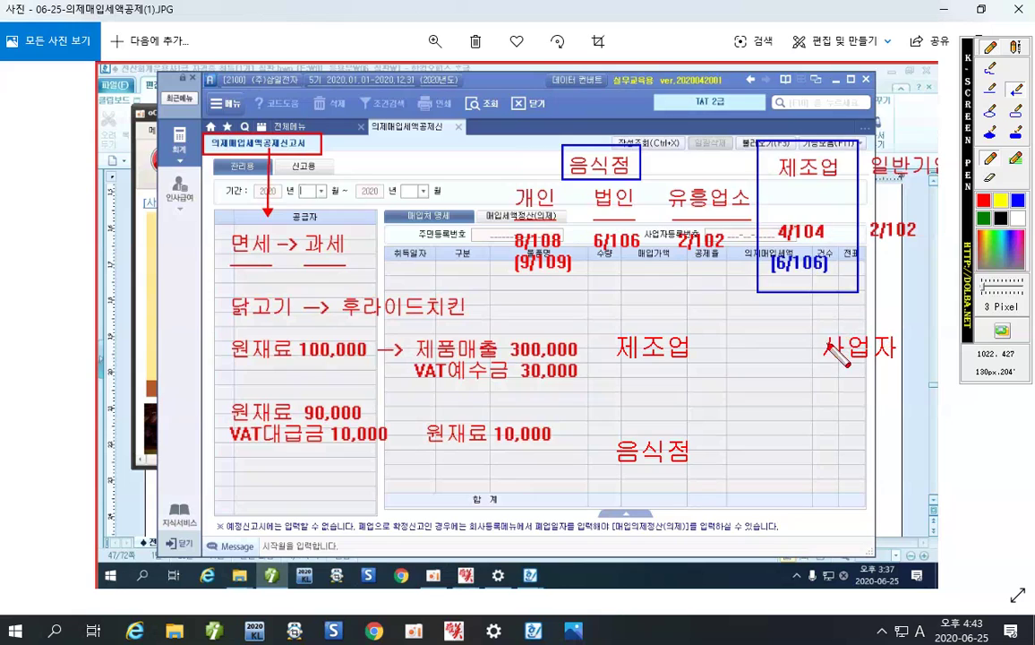
drag(823, 345, 697, 346)
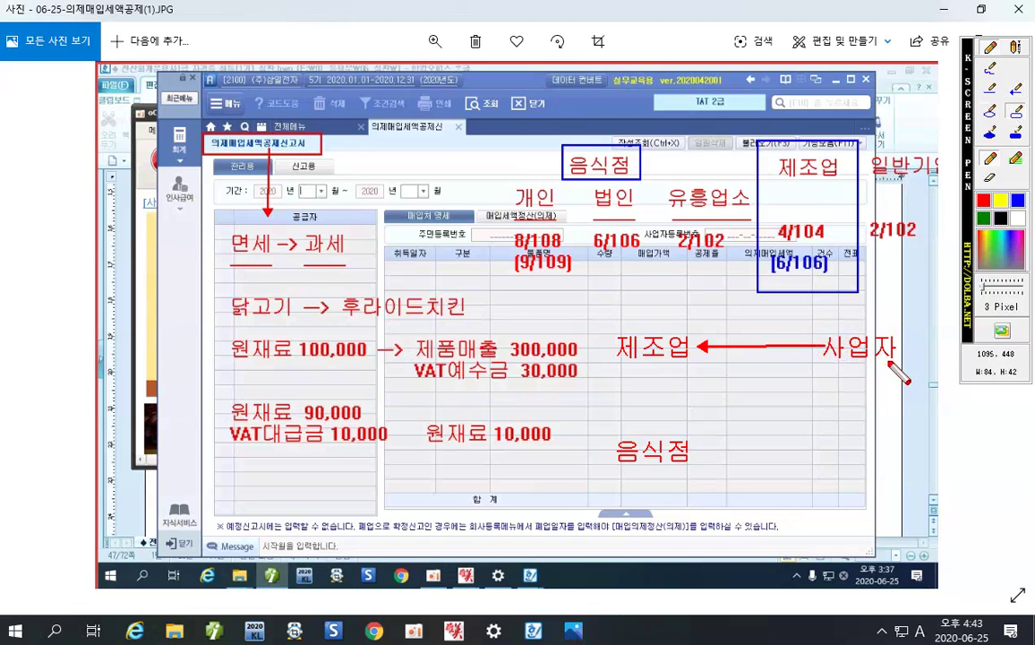
drag(817, 327, 899, 369)
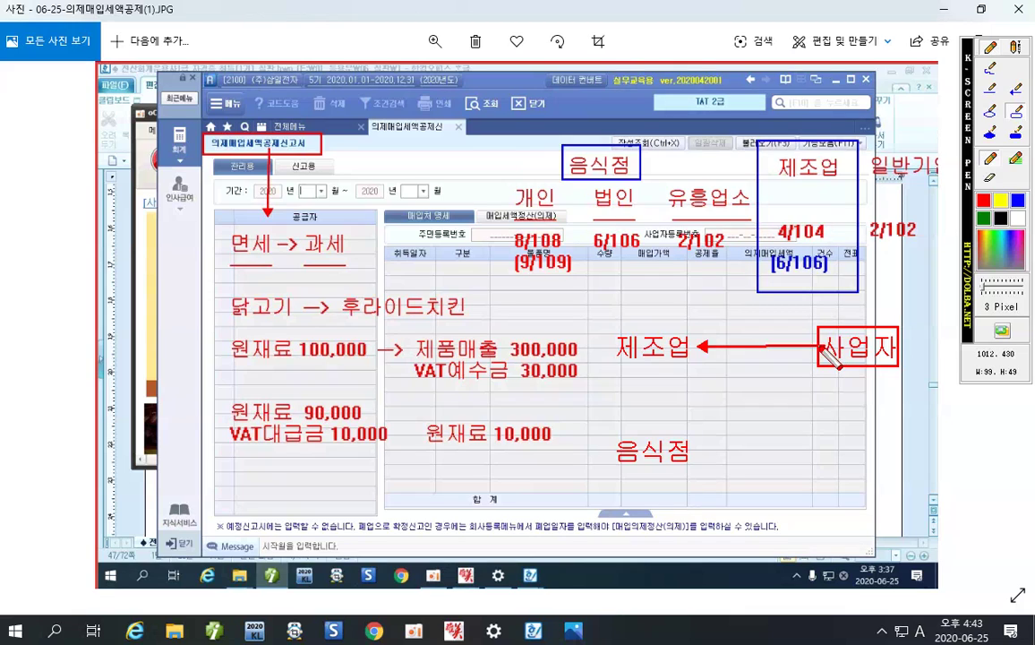
- Write "원재료" above the arrow between 사업자 and 제조업, and "법정증빙" below it
click(990, 94)
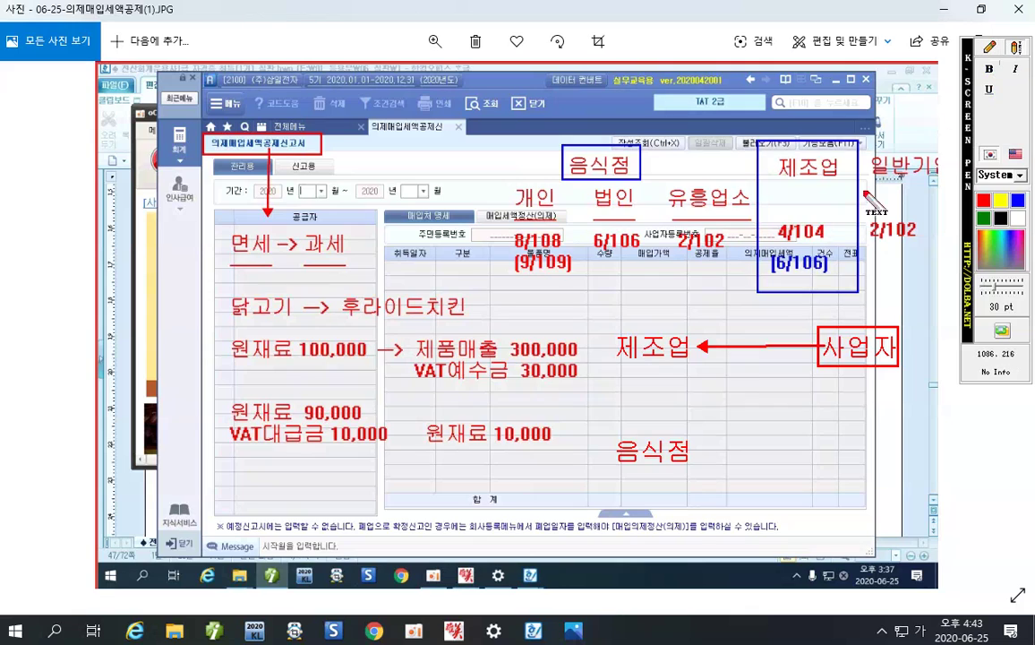
click(728, 328)
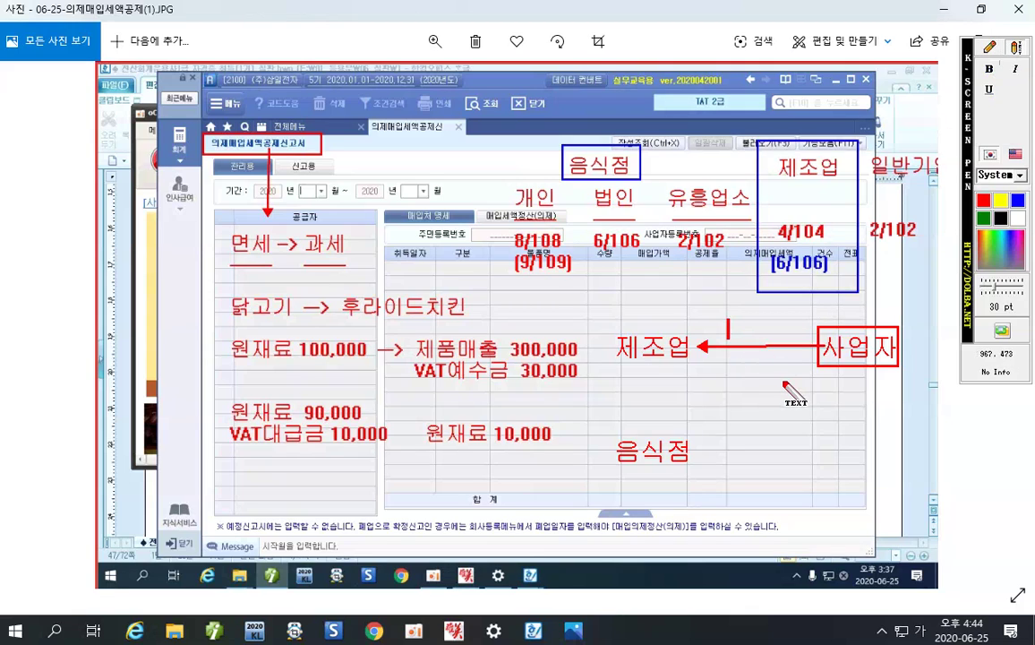
text(원재료)
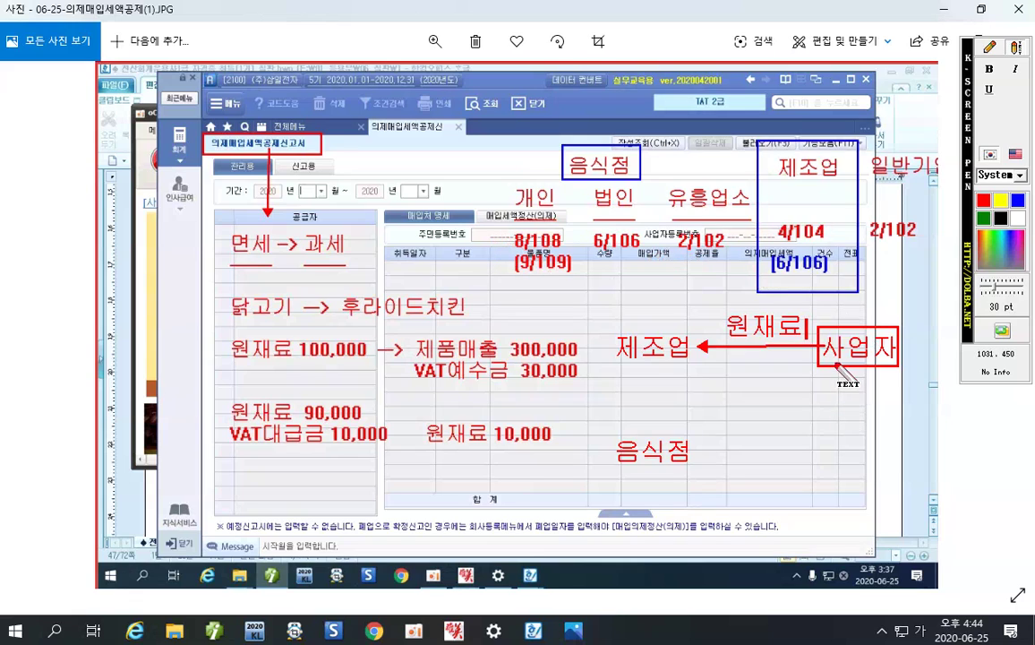
click(727, 353)
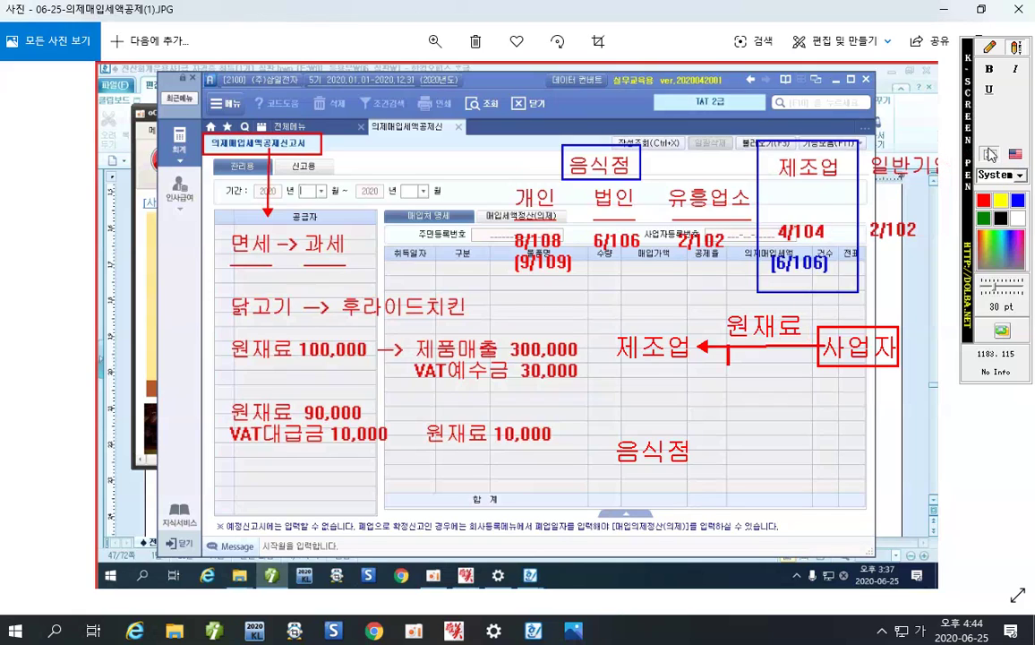
click(990, 155)
key(Return)
text(법정)
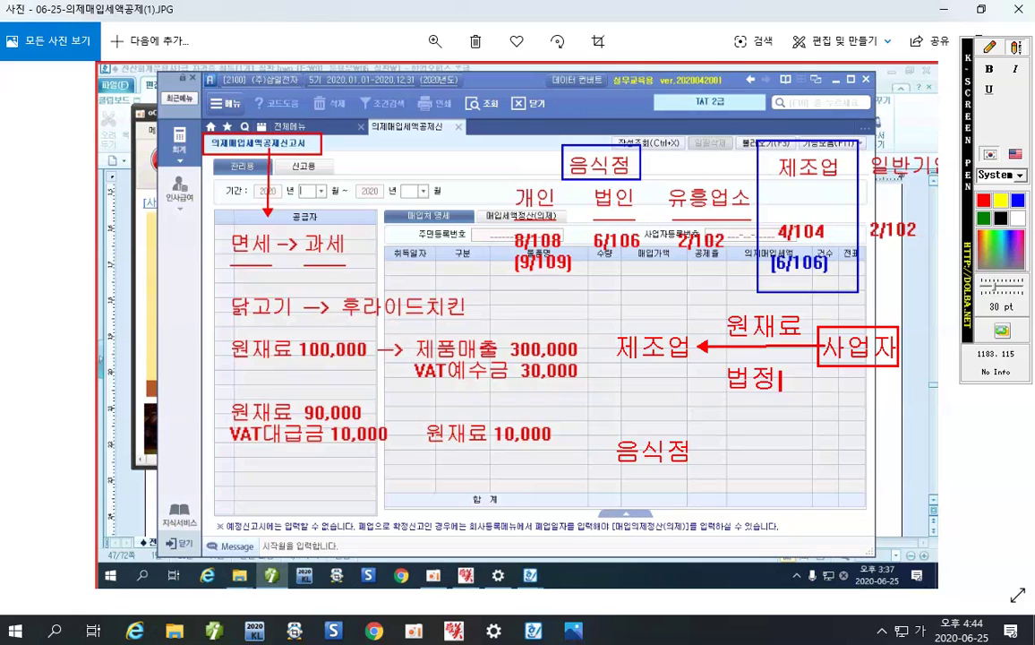
text(증빙)
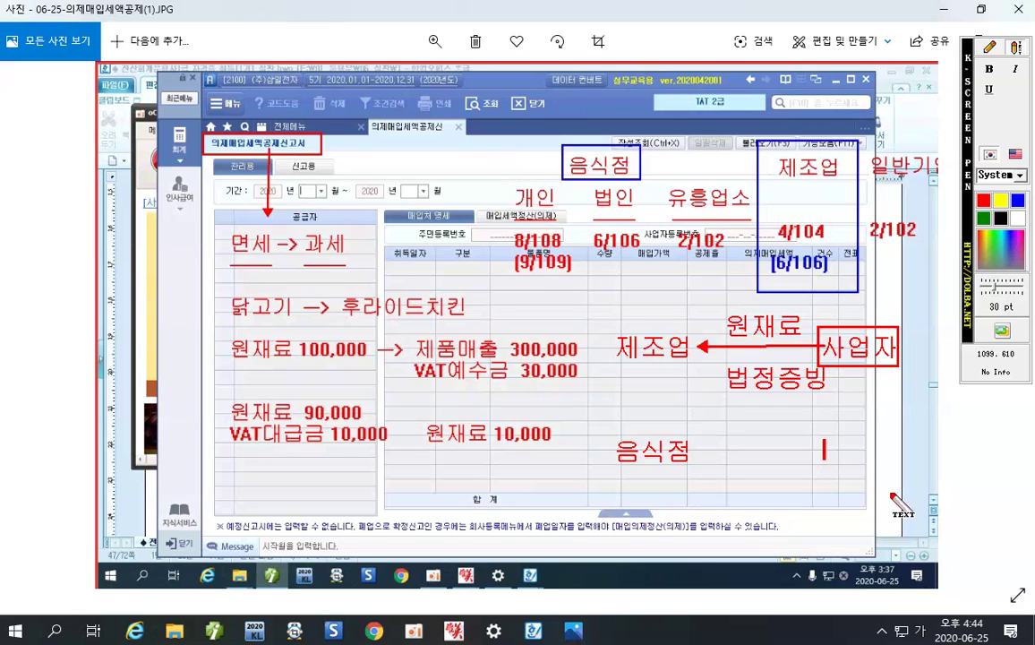
- Write "농.어민" on the 음식점 line below 사업자 and draw a rectangle around it
text(농.어)
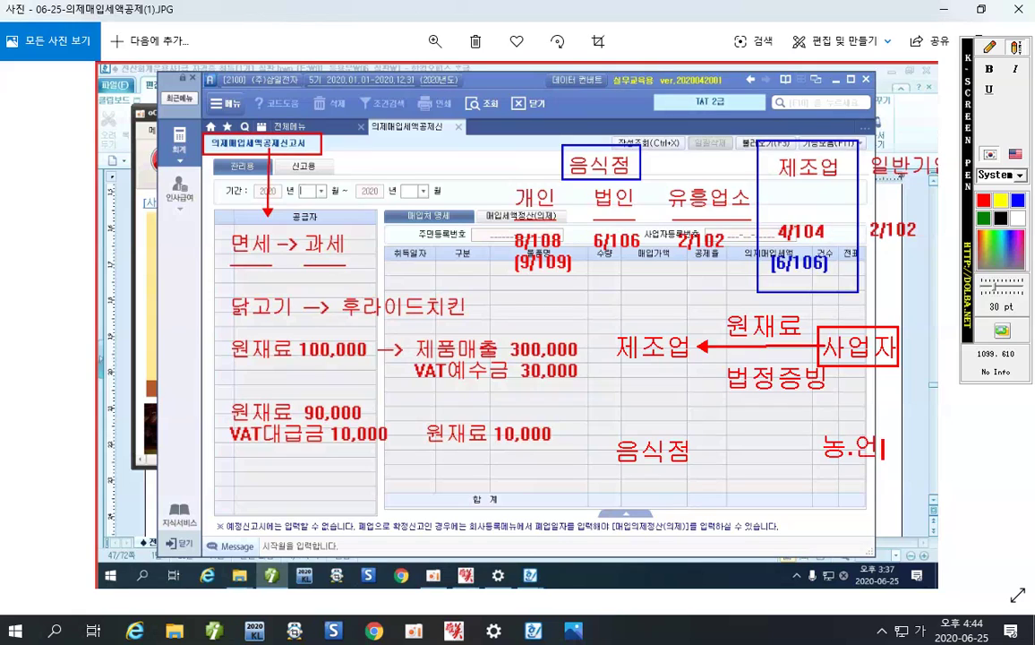
text(민)
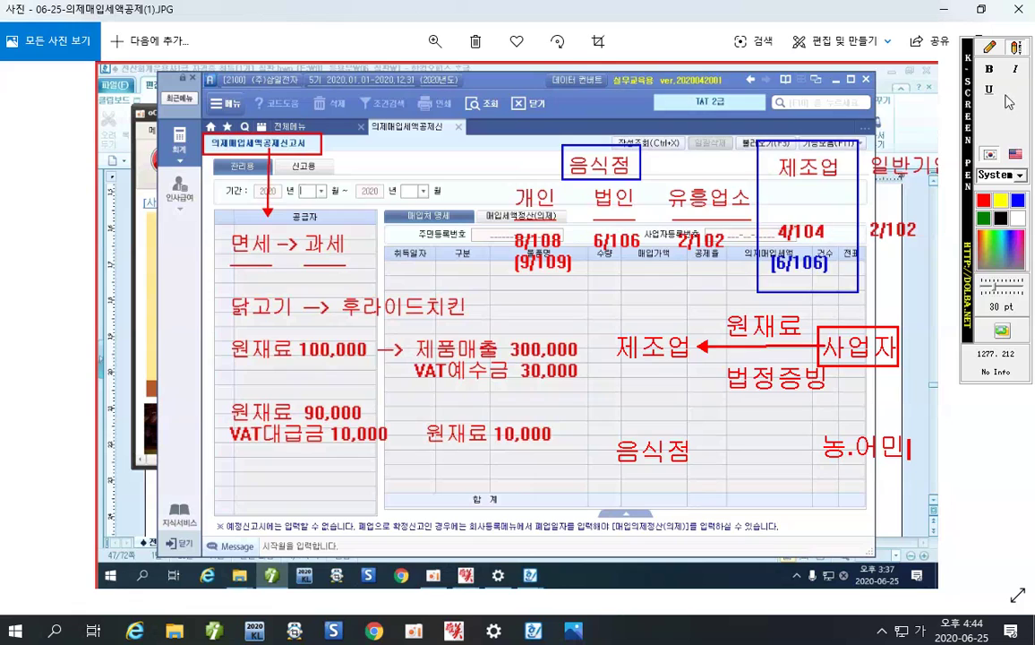
click(990, 50)
click(1016, 111)
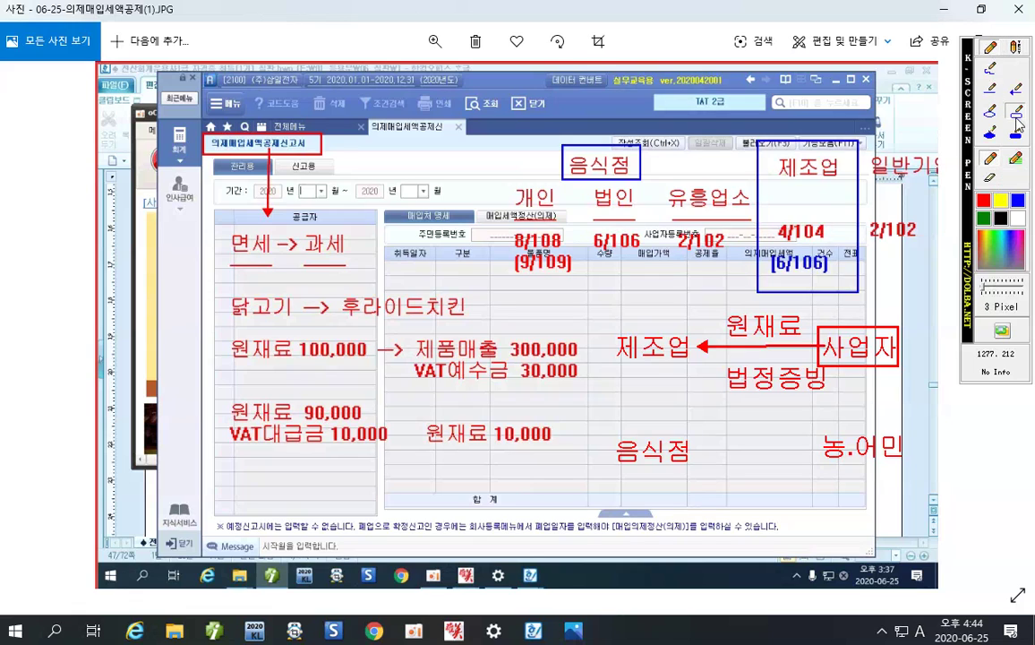
drag(818, 428, 907, 463)
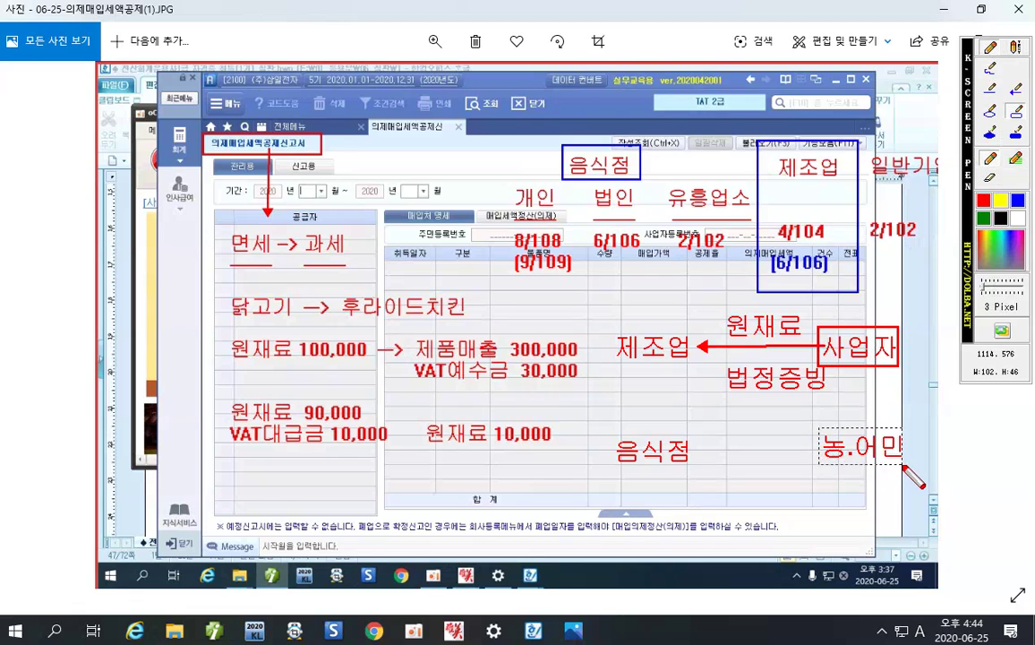
- Draw a red arrow from 농.어민 to the lower 제조업 label and a blue rectangle around that 제조업
click(1015, 90)
drag(814, 436, 705, 356)
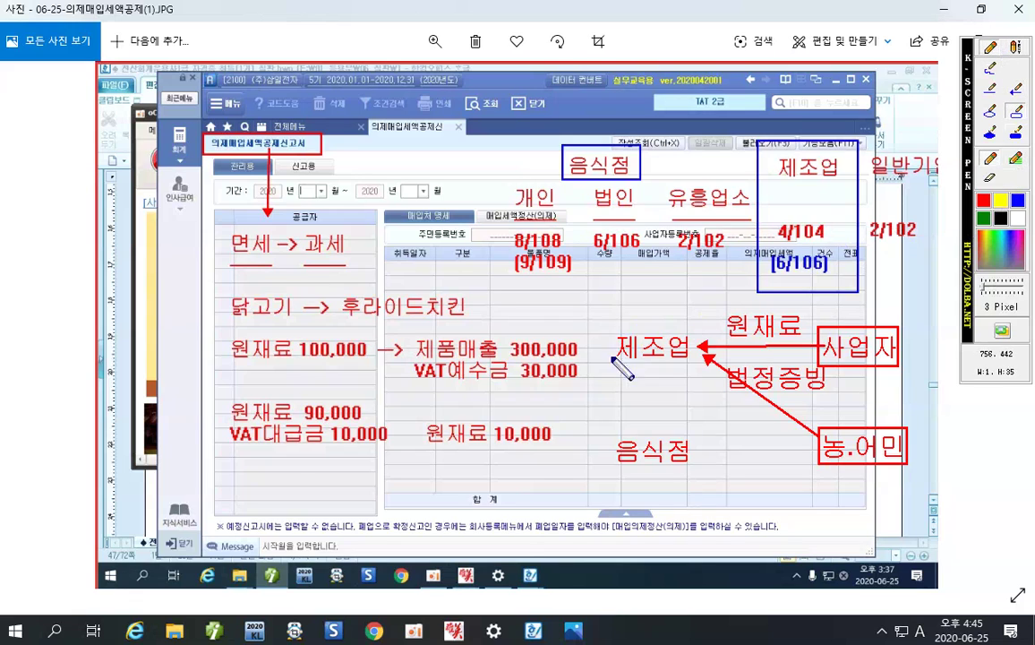
drag(611, 324, 696, 365)
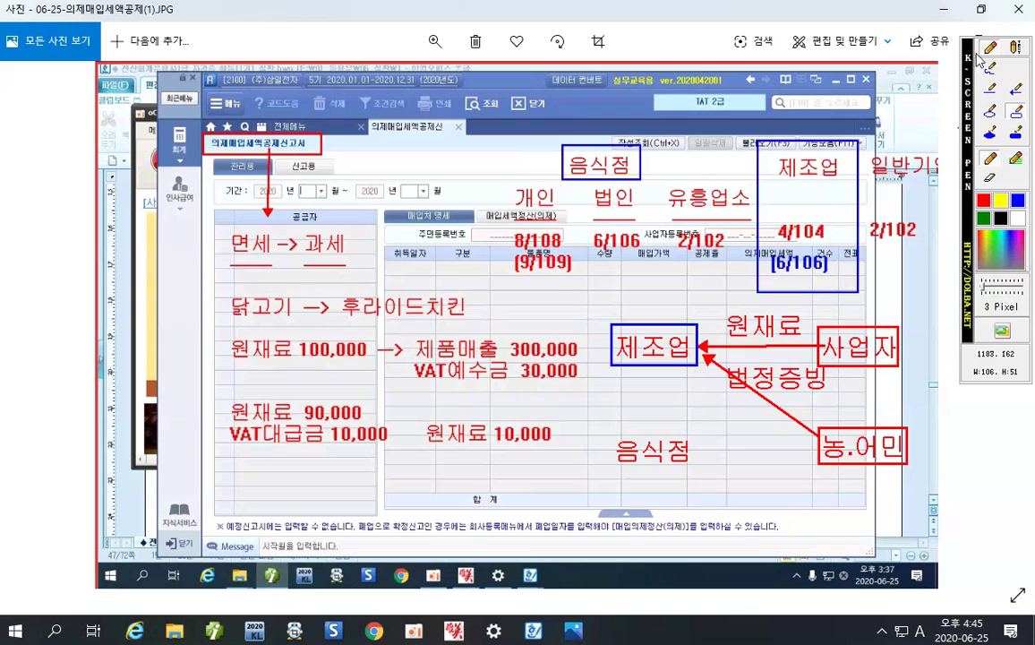
- Write "법정증빙 X" in blue below the red 법정증빙 note, above the 농.어민 box
click(1016, 48)
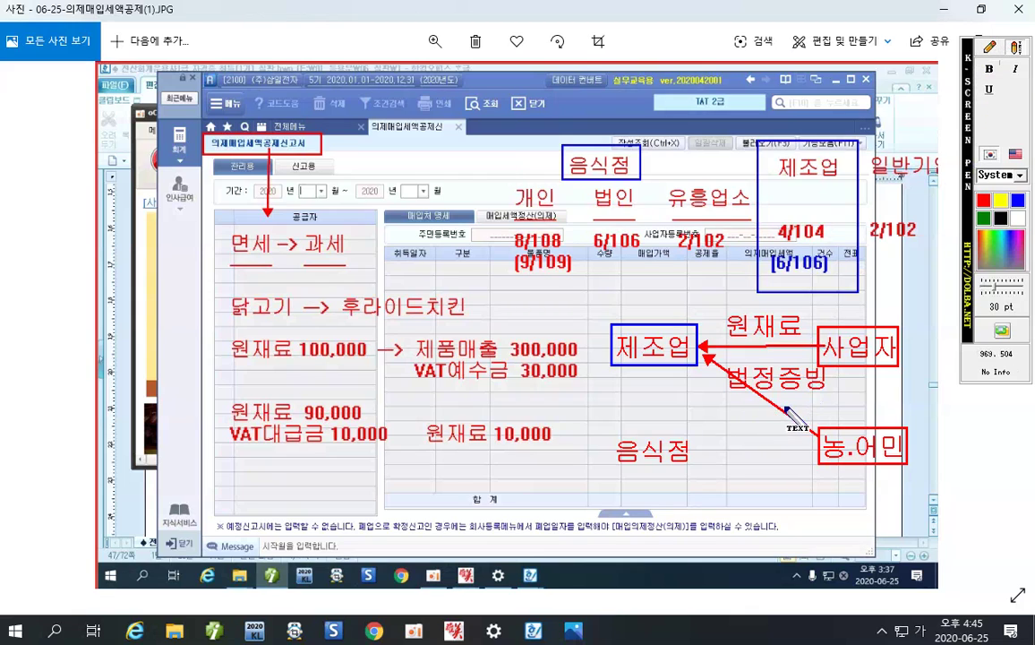
click(734, 416)
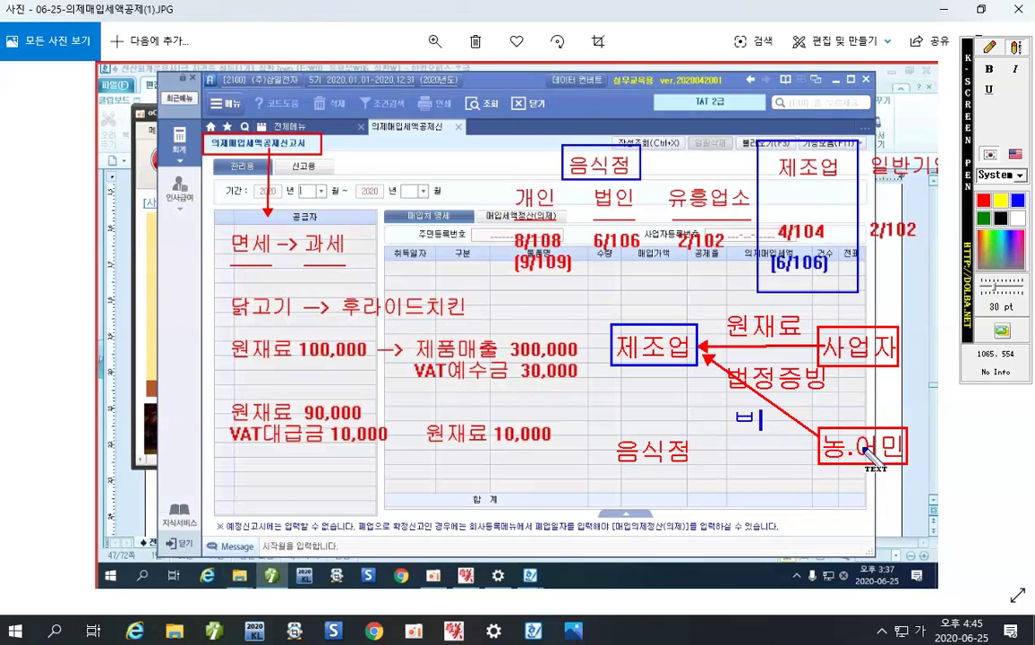
text(법)
text(번)
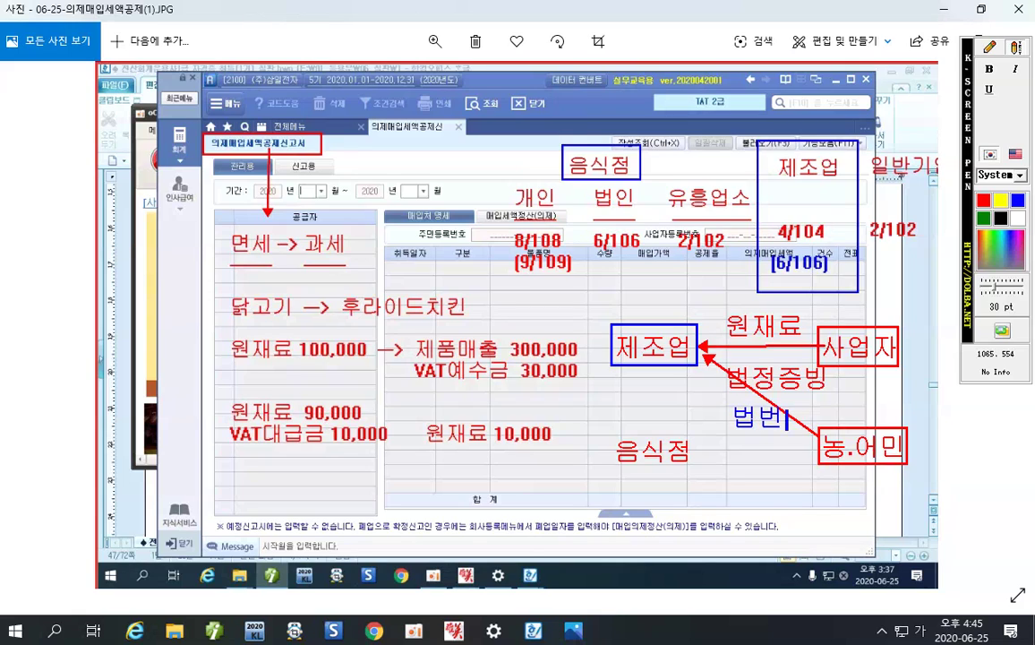
key(BackSpace)
text(정징)
key(BackSpace)
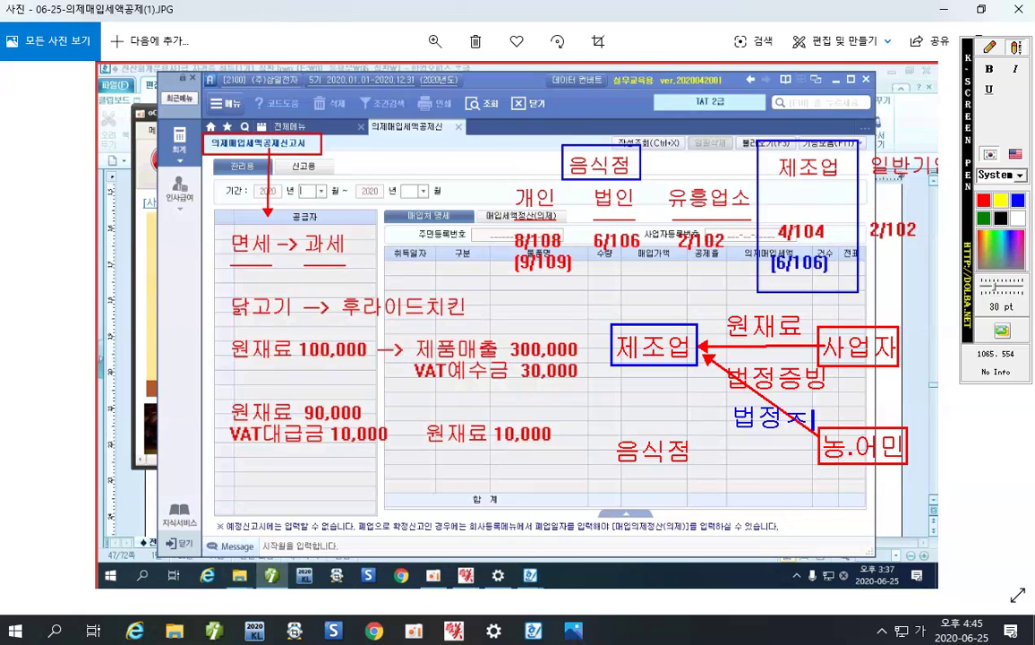
text(증빙 )
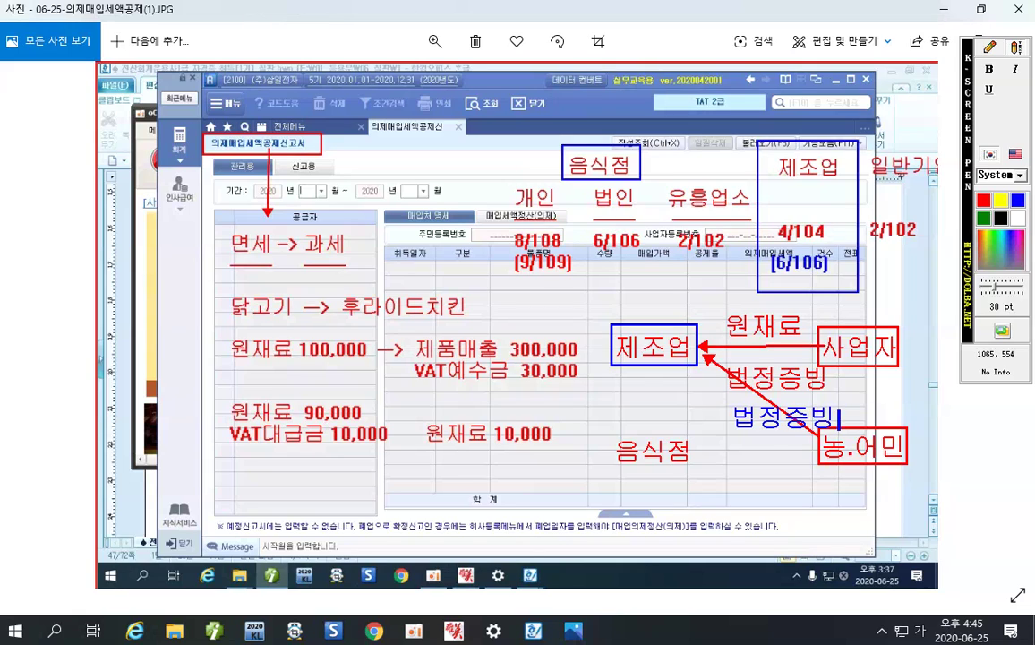
text(X)
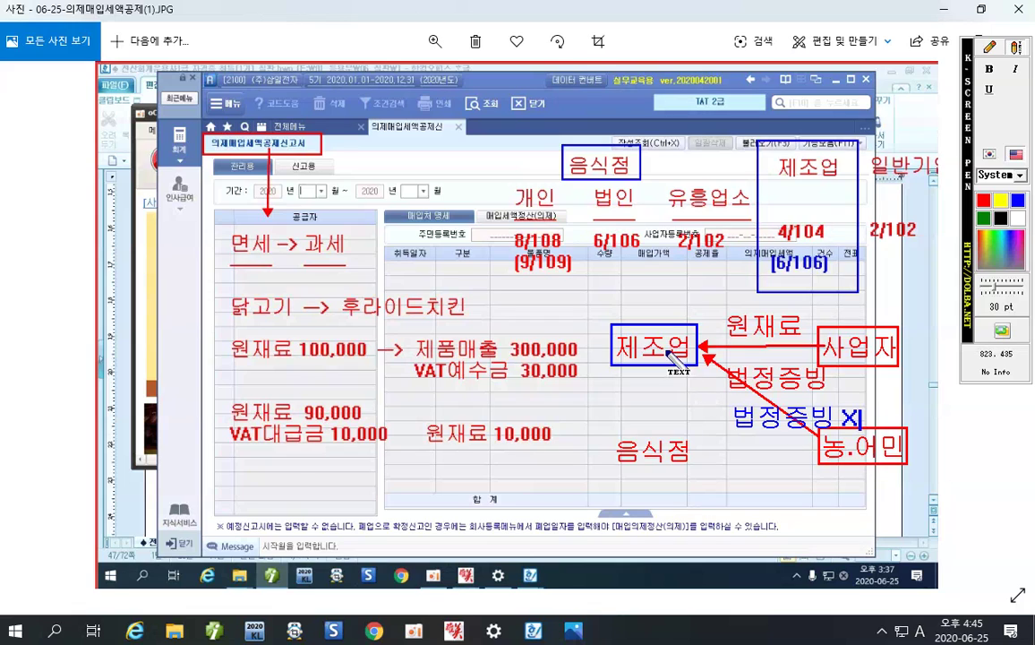
- Write "60.면건" in blue just below the boxed 제조업 label
click(1015, 156)
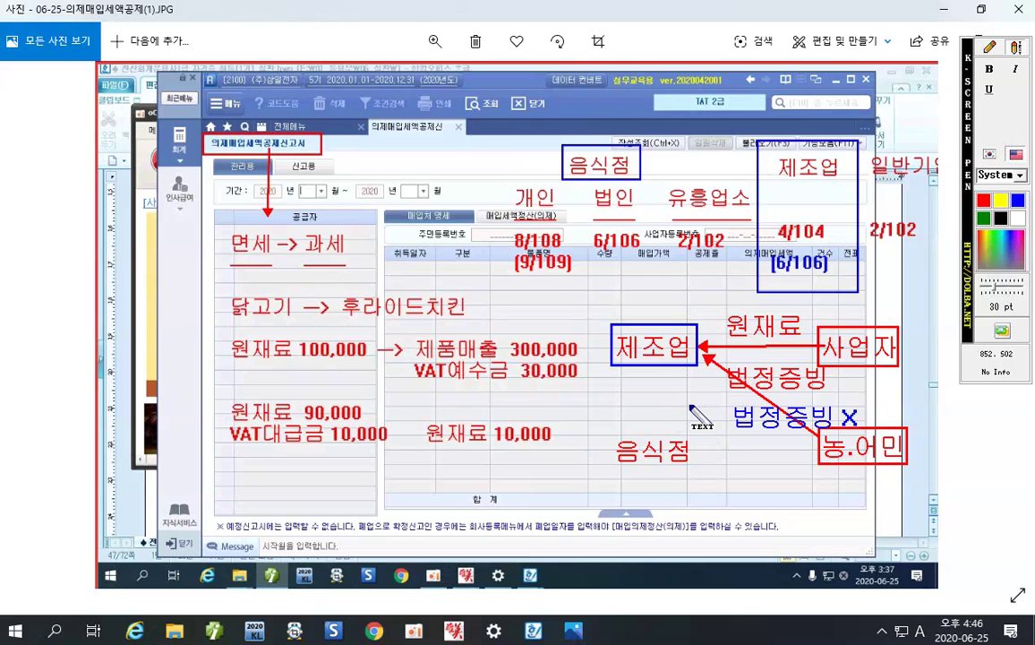
click(662, 400)
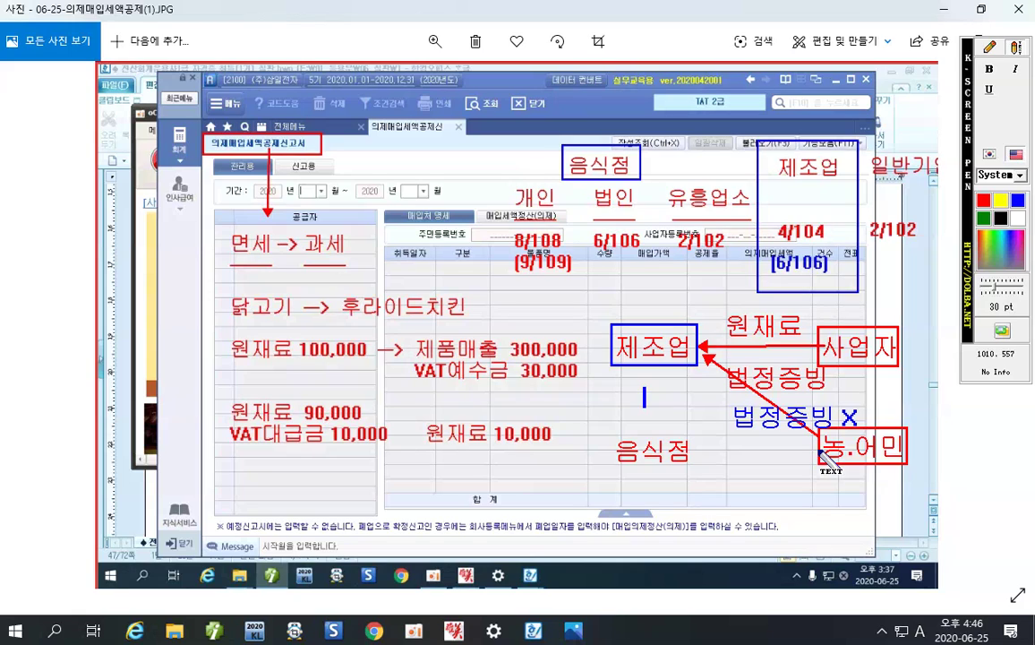
text(60.aus)
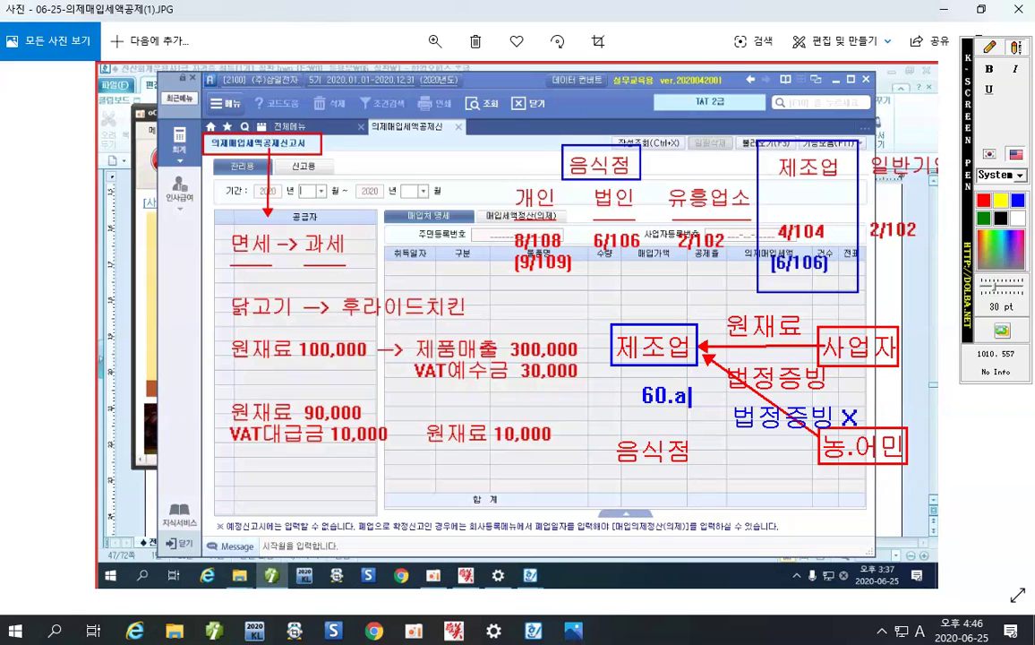
key(BackSpace)
key(BackSpace)
key(BackSpace)
key(Hangul)
text(면건)
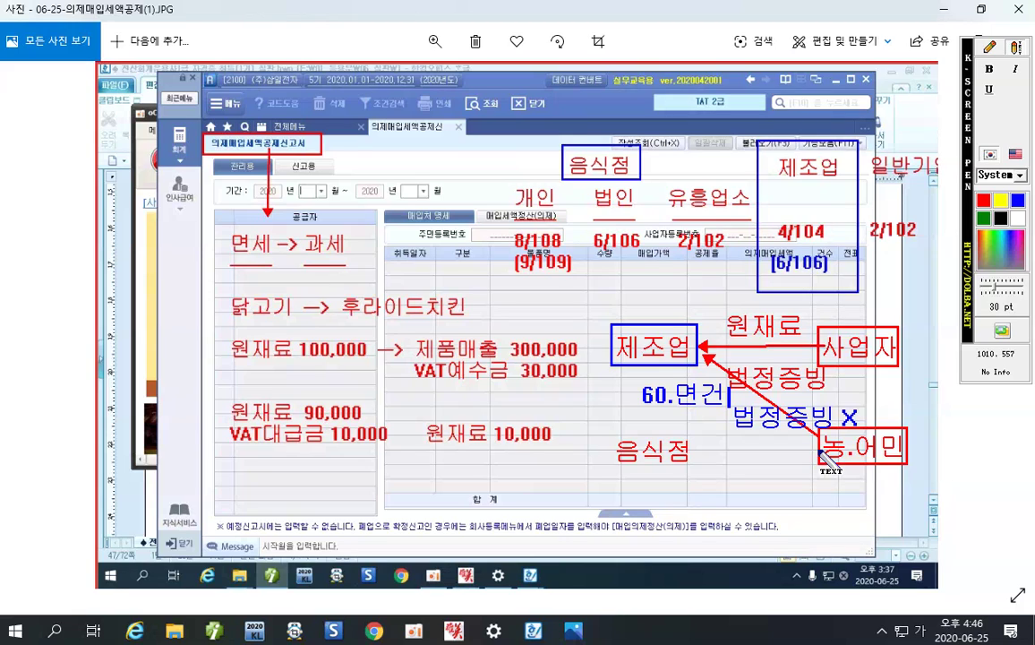
- Draw a blue rectangle around the lower 음식점 label and a blue arrow from 사업자 to it
click(989, 46)
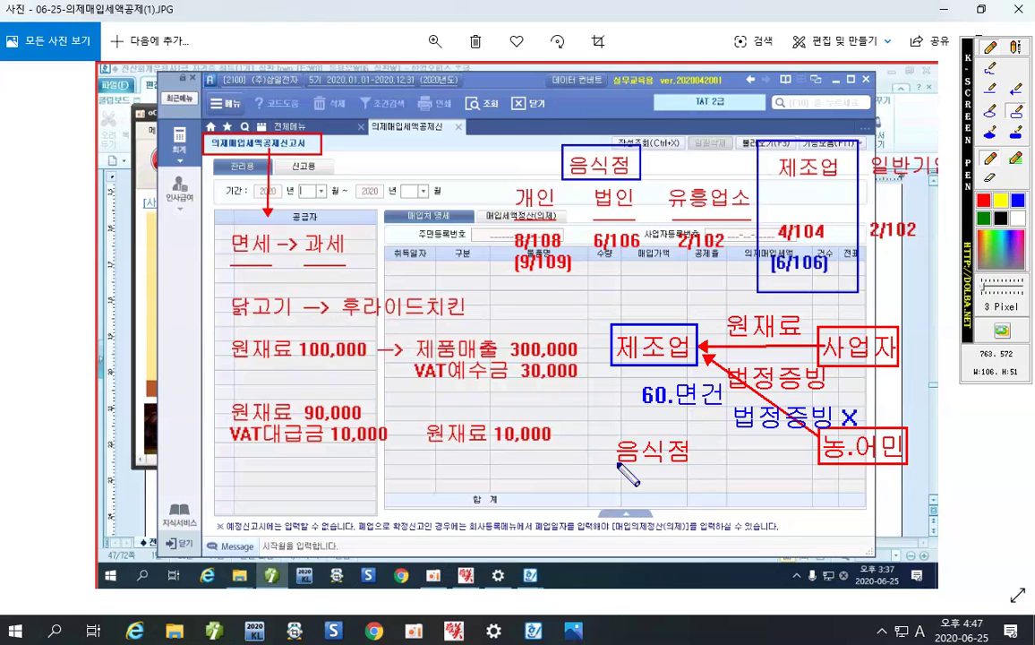
mouse_move(604, 429)
mouse_down()
mouse_move(625, 468)
mouse_move(698, 472)
mouse_up()
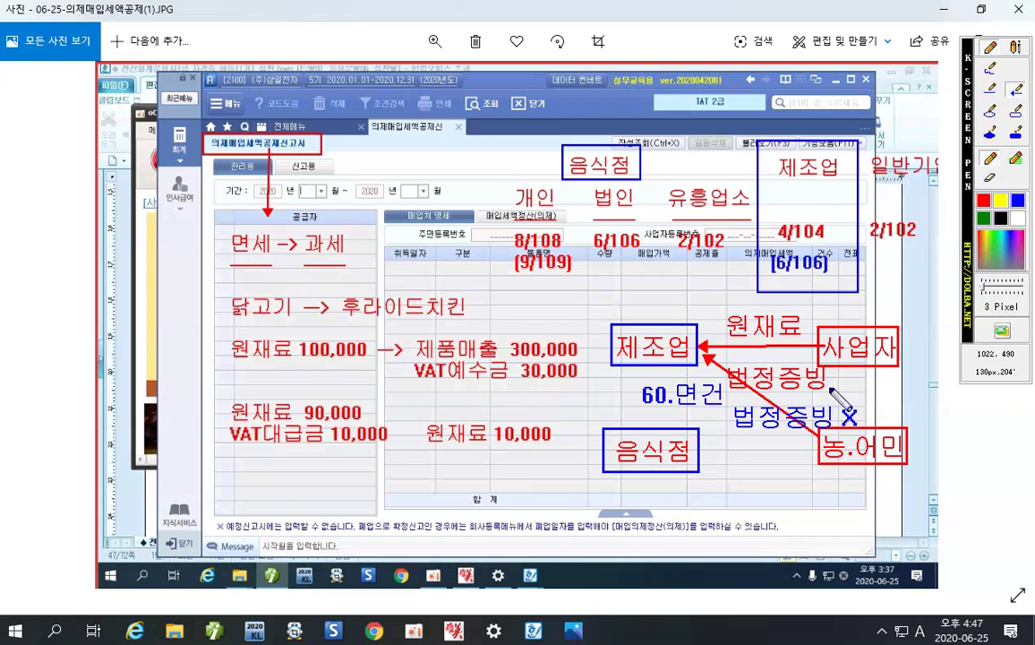
drag(830, 358, 702, 441)
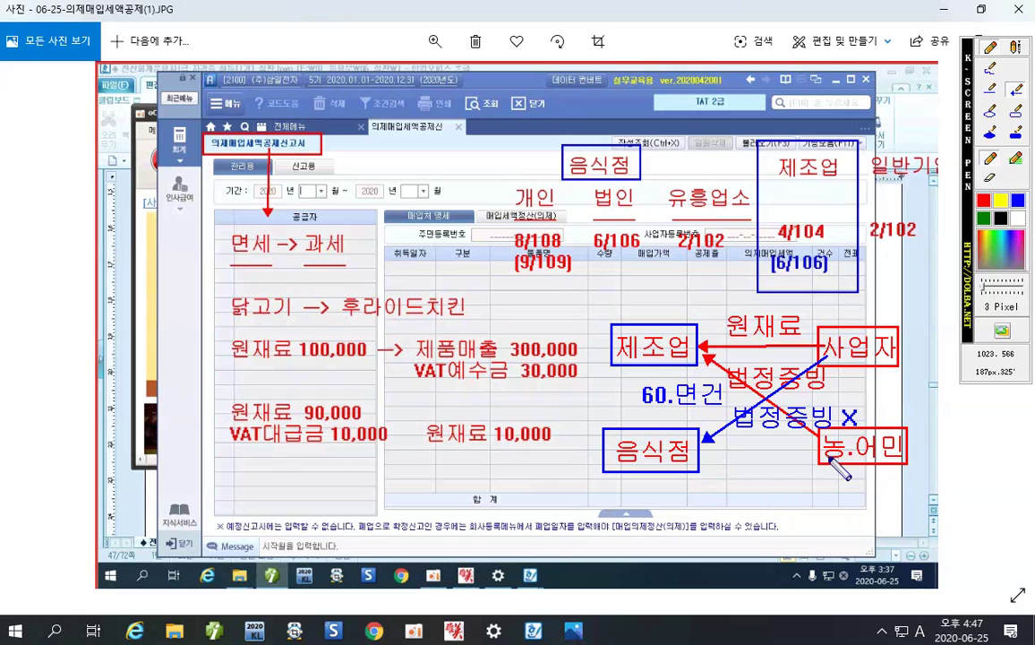
- Draw a blue arrow from 농.어민 to 음식점 and cross it out with red lines
drag(822, 454, 703, 455)
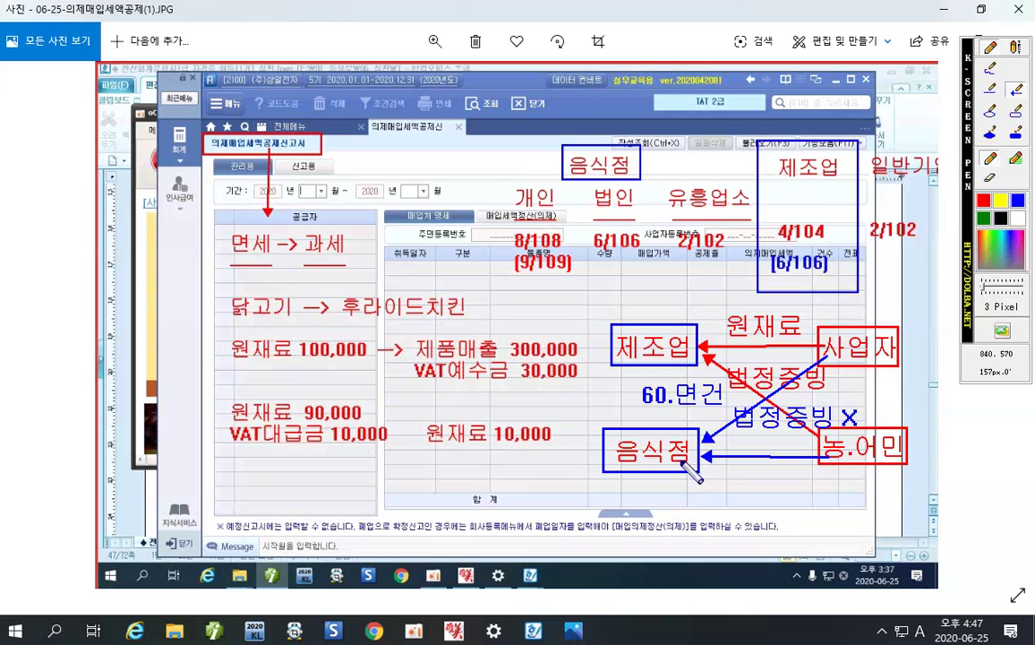
click(993, 91)
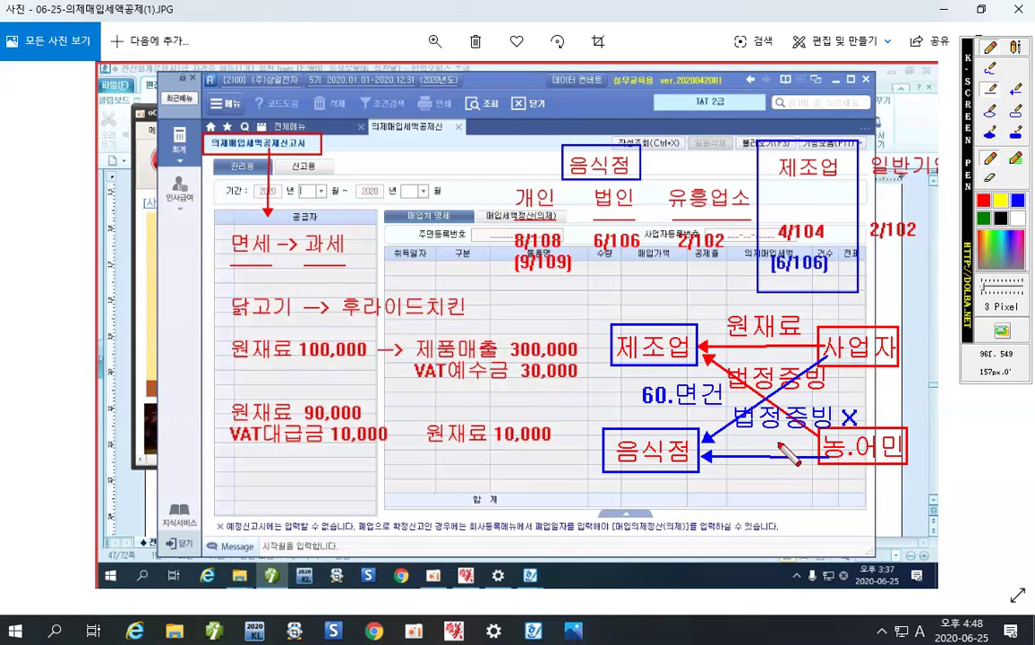
mouse_move(778, 443)
mouse_down()
mouse_move(747, 477)
mouse_move(785, 483)
mouse_up()
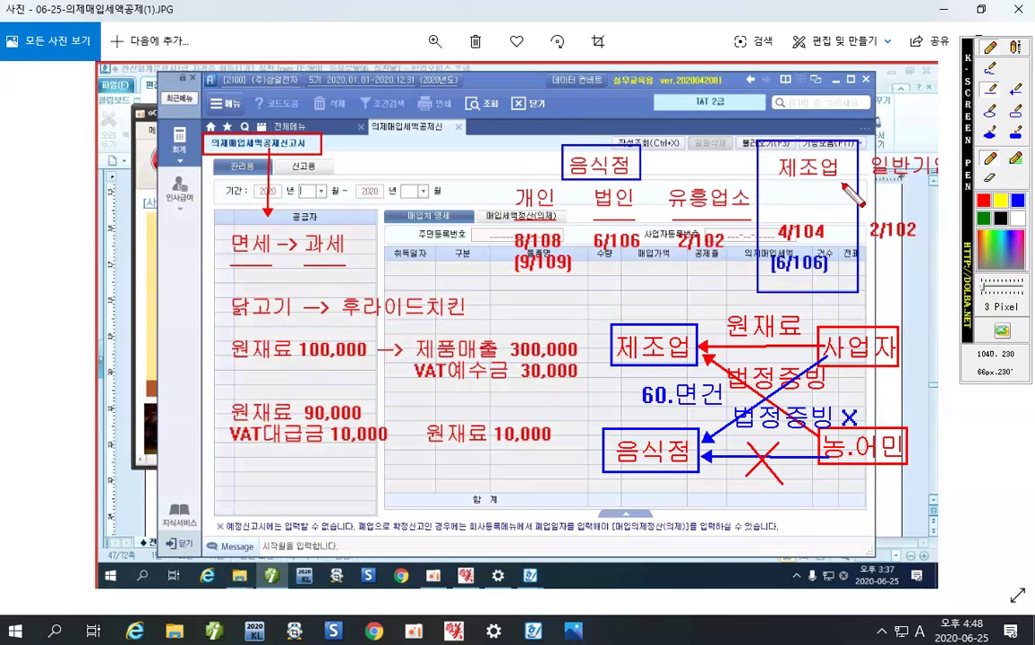
- Exit the screen annotation, close the picture, and minimize the recorder and document folder windows to return to the accounting program
key(Escape)
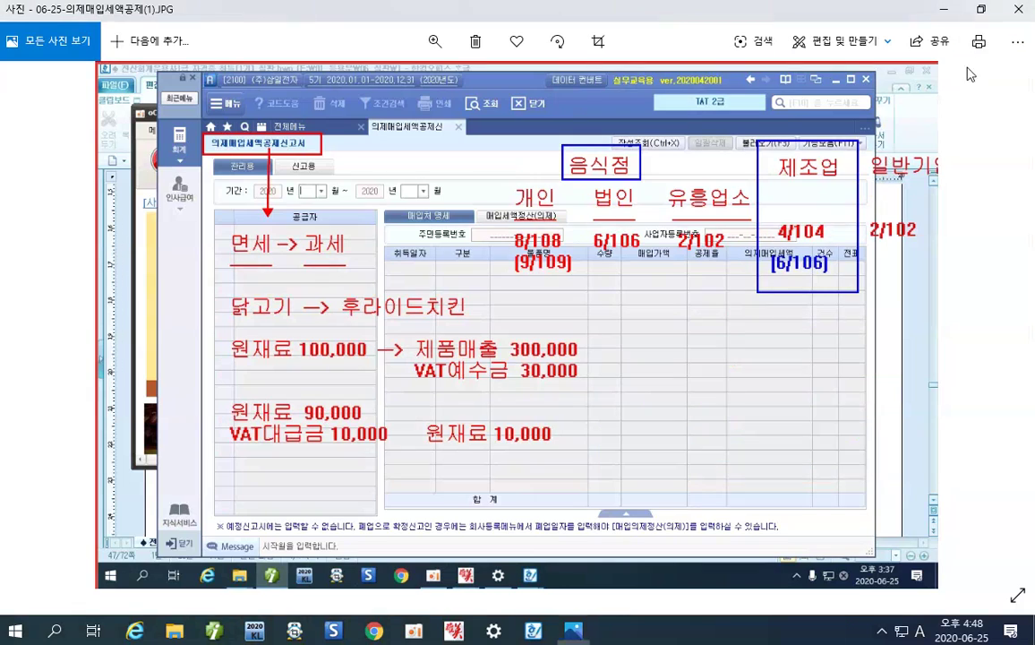
click(1021, 12)
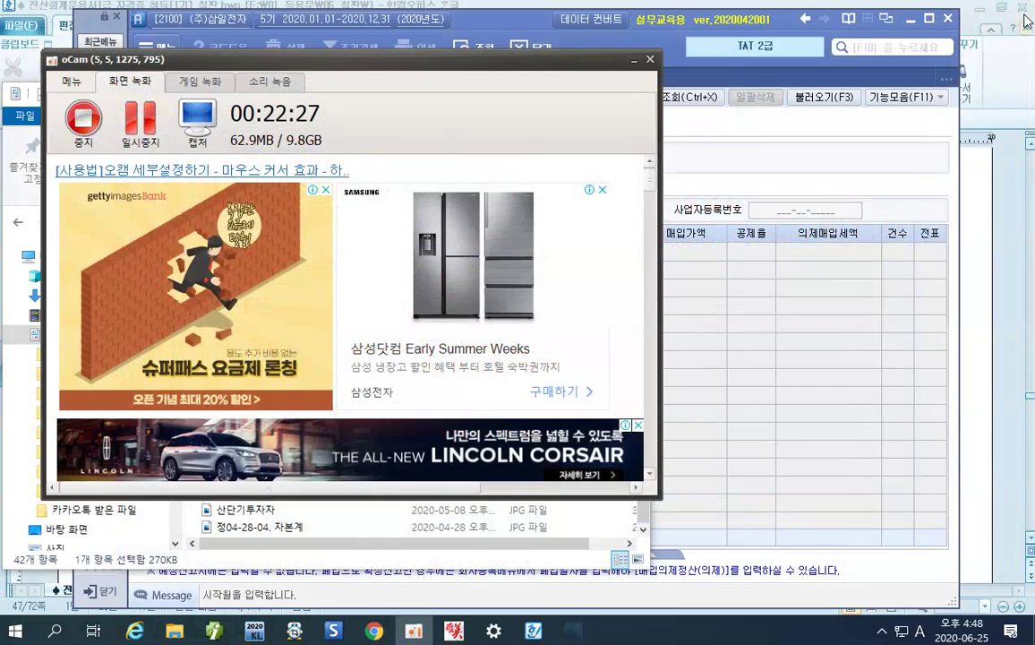
click(632, 61)
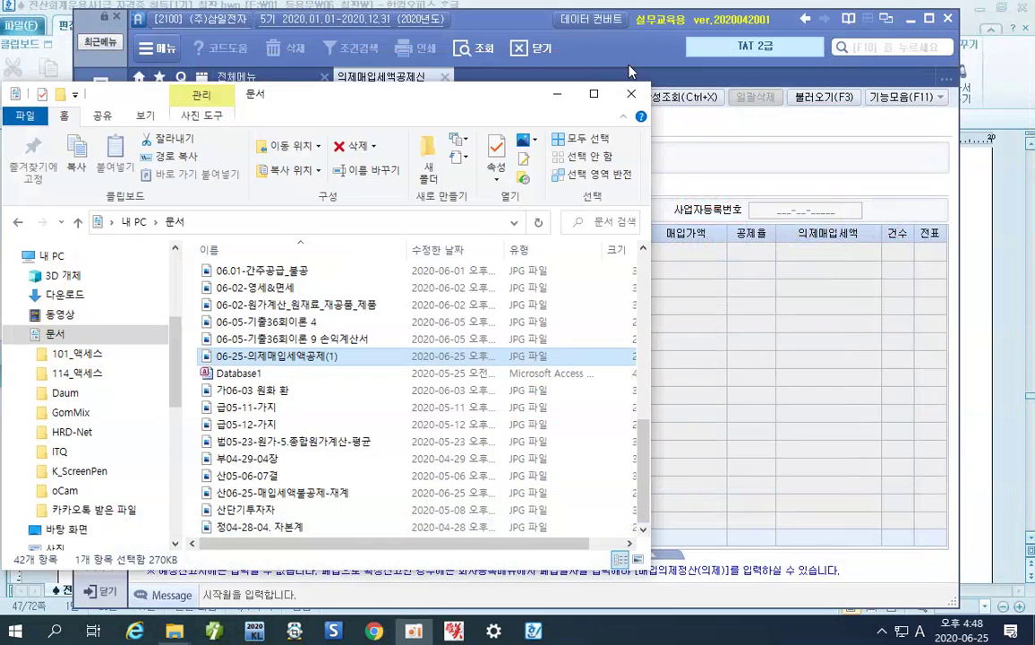
click(561, 96)
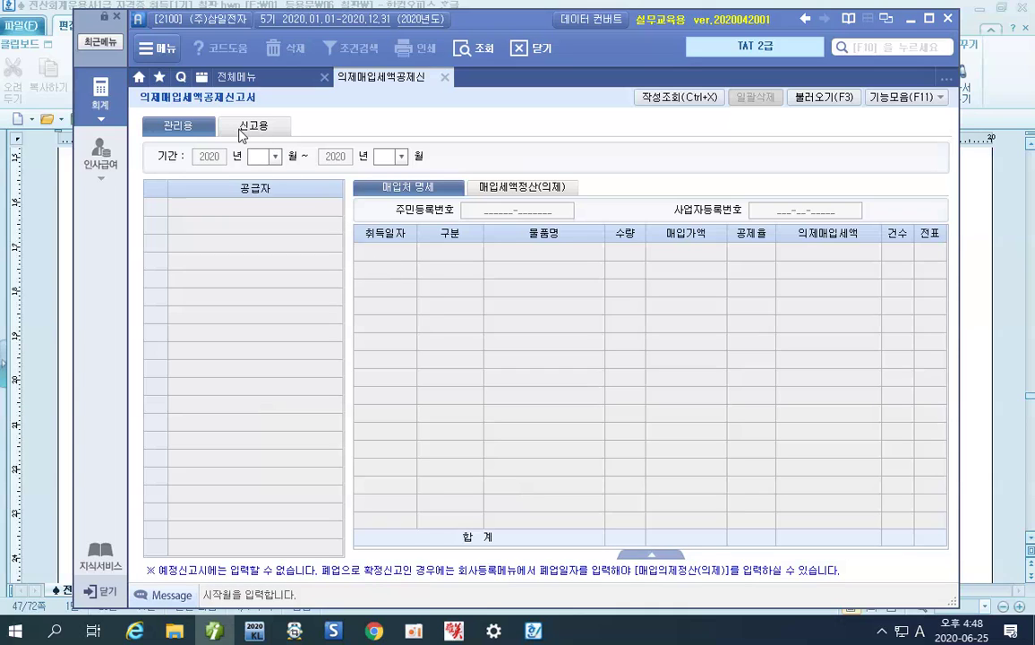
- Open the purchase and sales voucher entry (매입매출전표입력) and set its date to September 11
click(99, 88)
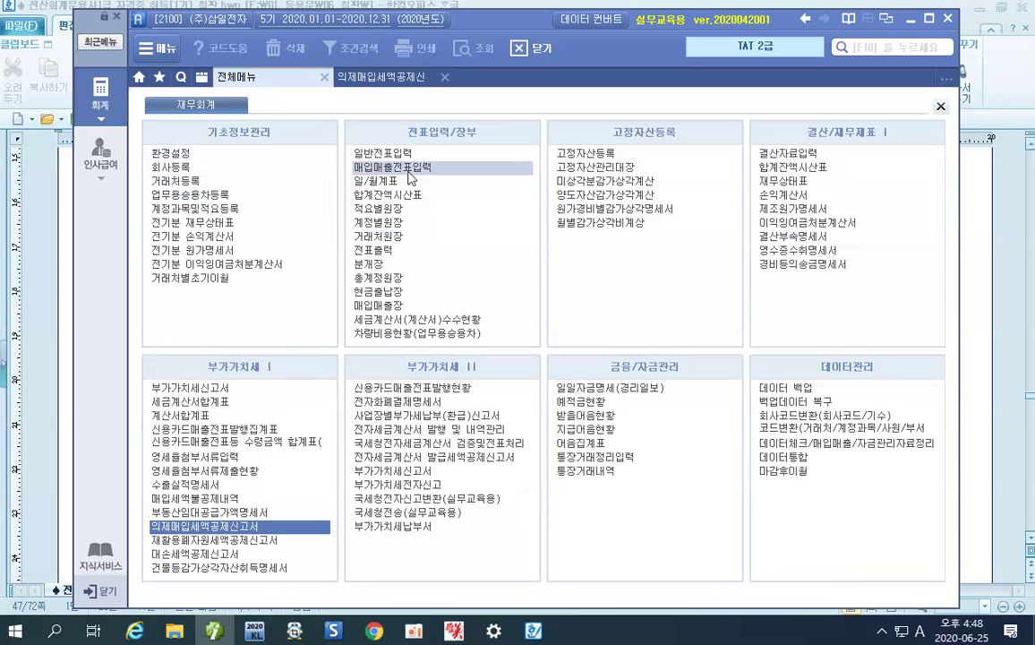
click(394, 168)
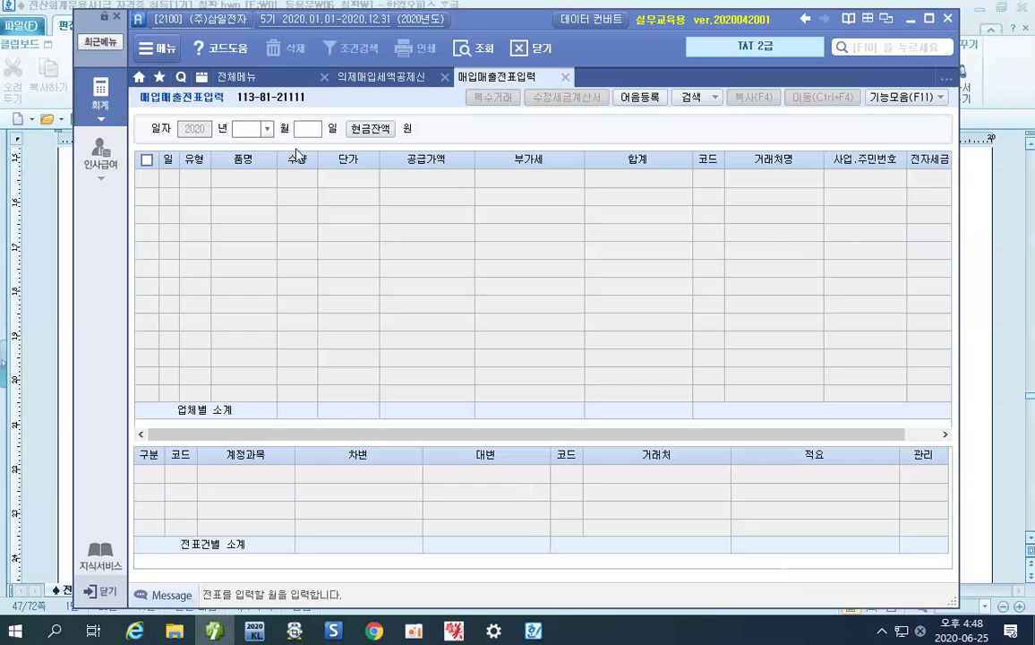
click(267, 130)
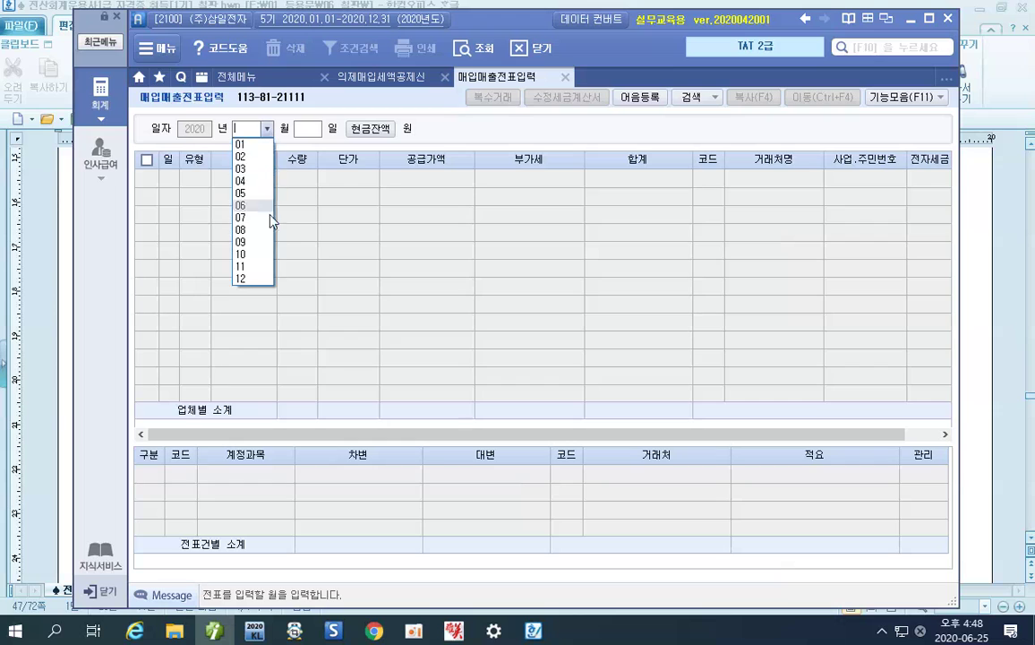
click(262, 242)
text(11)
key(Return)
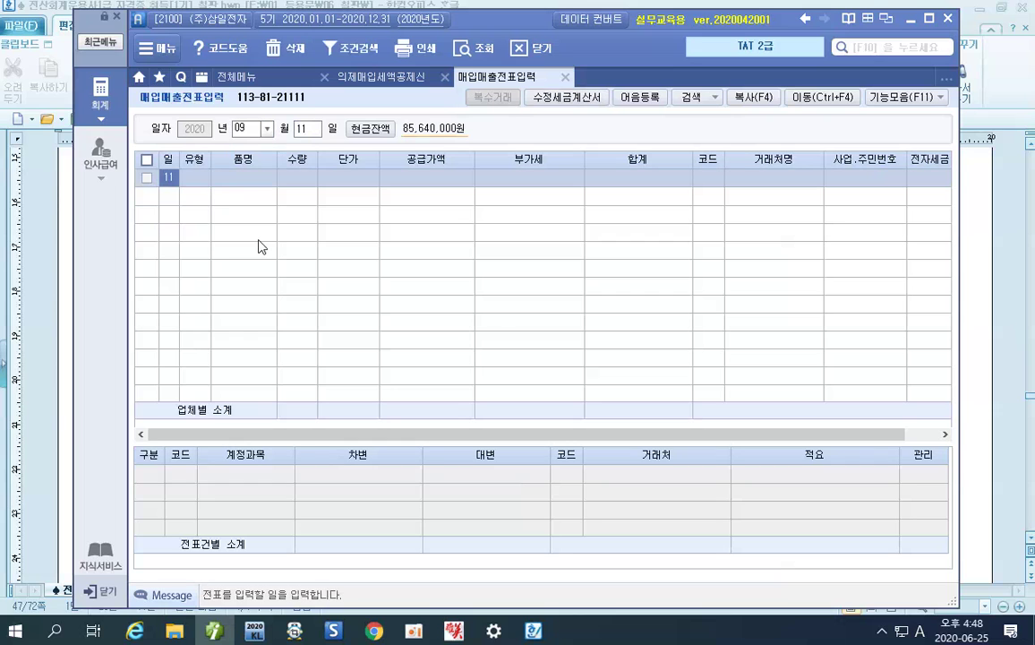
- Enter a 53.면세 purchase of 꽁치 with quantity 500 and unit price 7,000
key(Return)
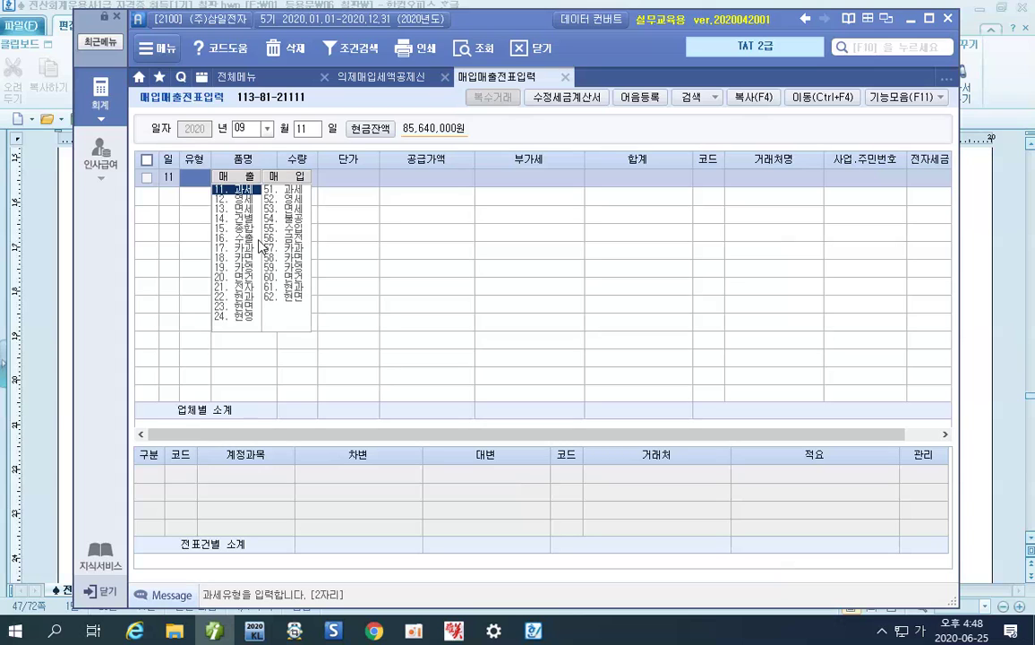
text(53)
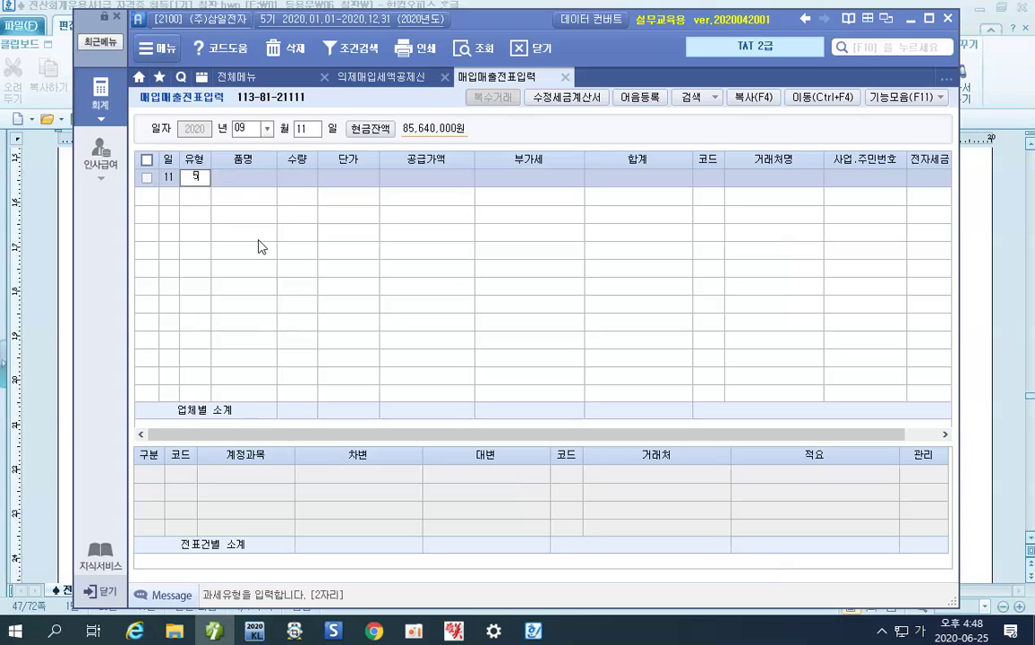
key(Return)
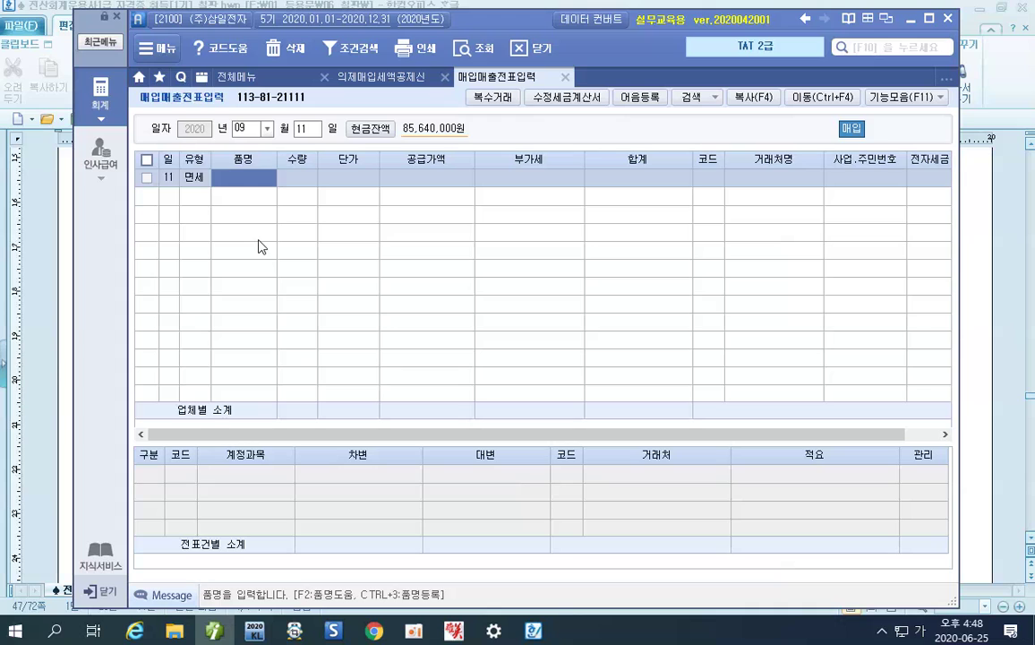
text(꽁치)
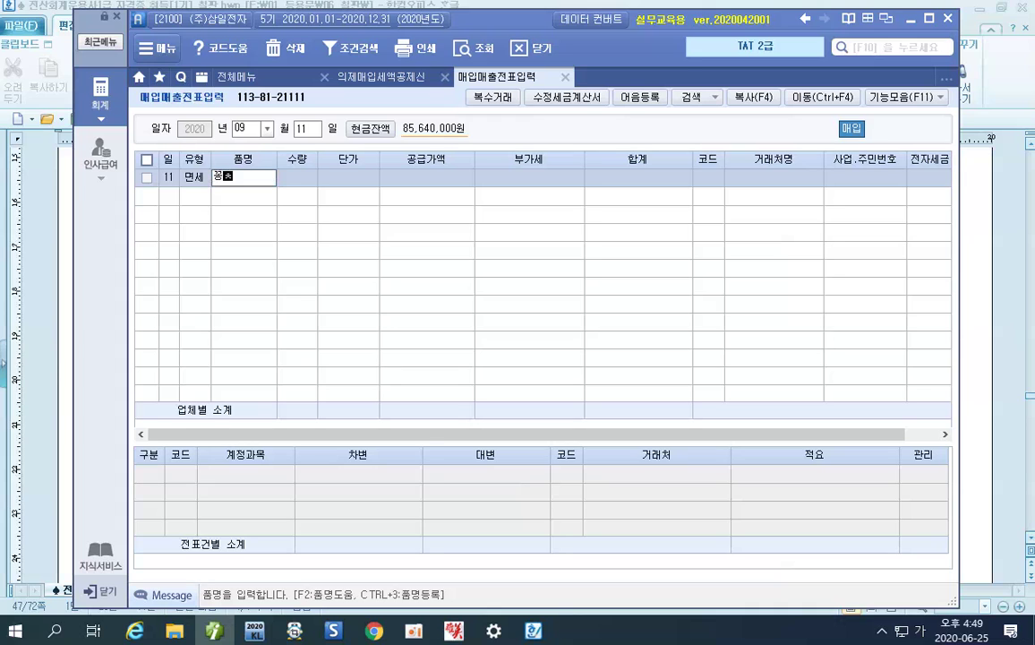
key(Return)
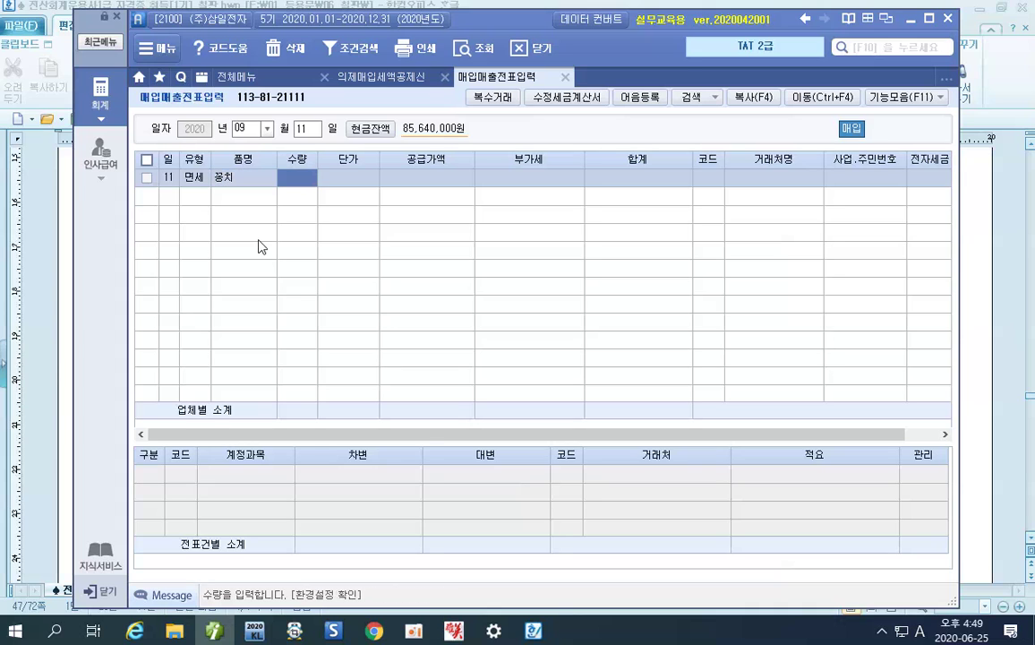
text(500)
key(Return)
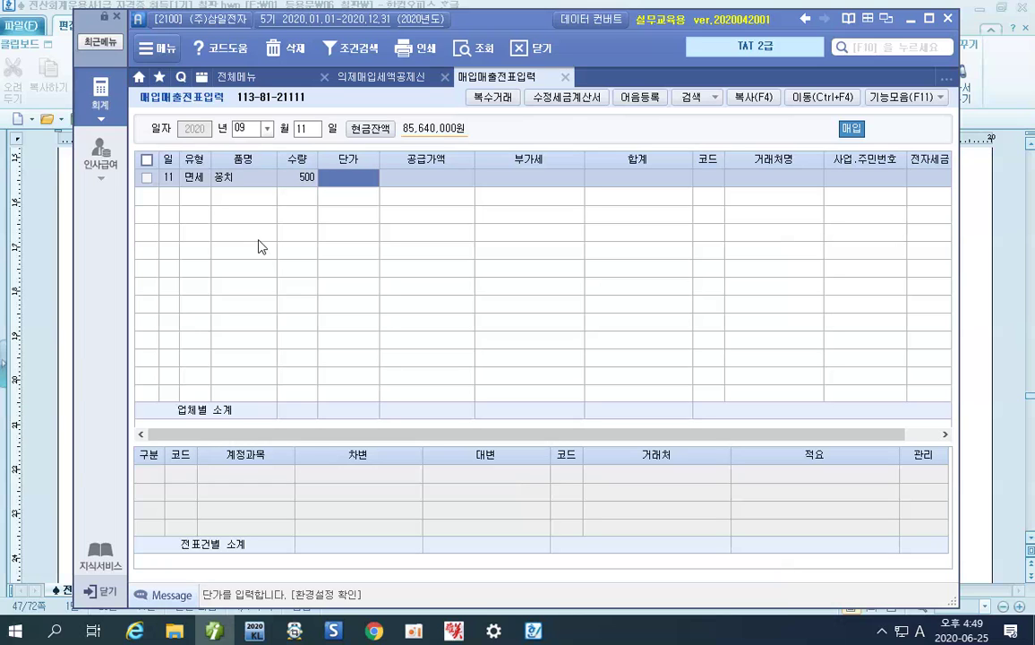
text(7000)
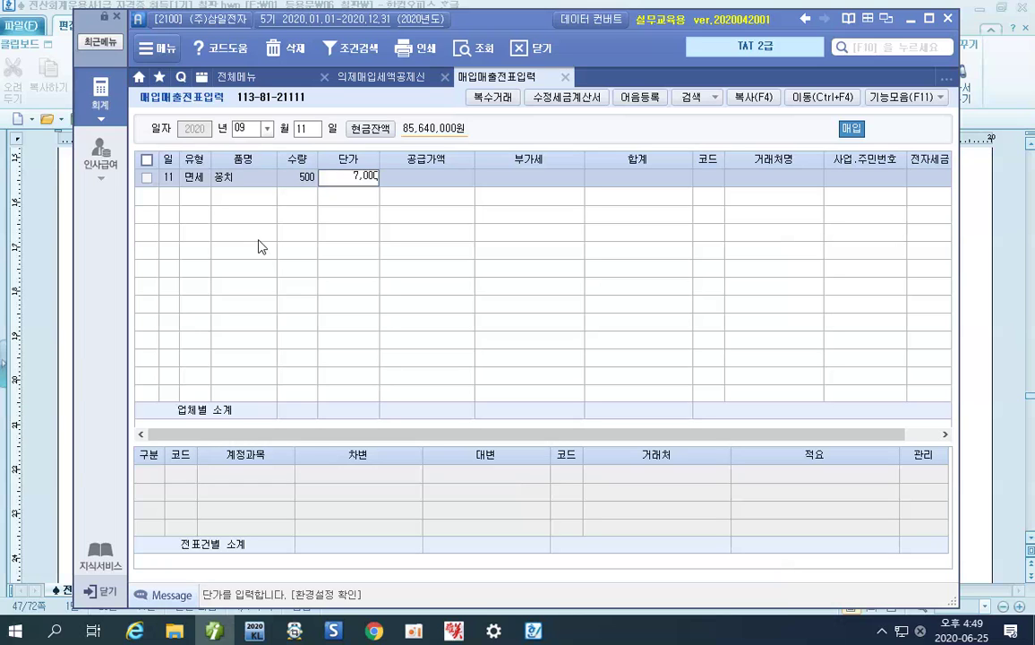
key(Return)
key(Return)
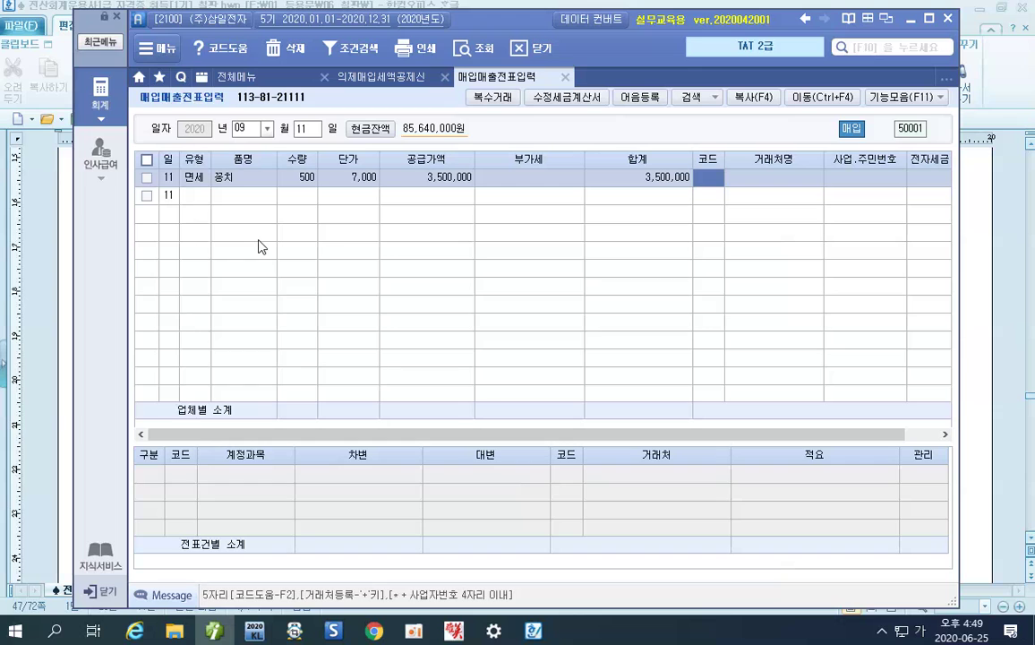
- Assign 평화수협 as the supplier of the 꽁치 purchase and mark its invoice as 전자입력
key(F2)
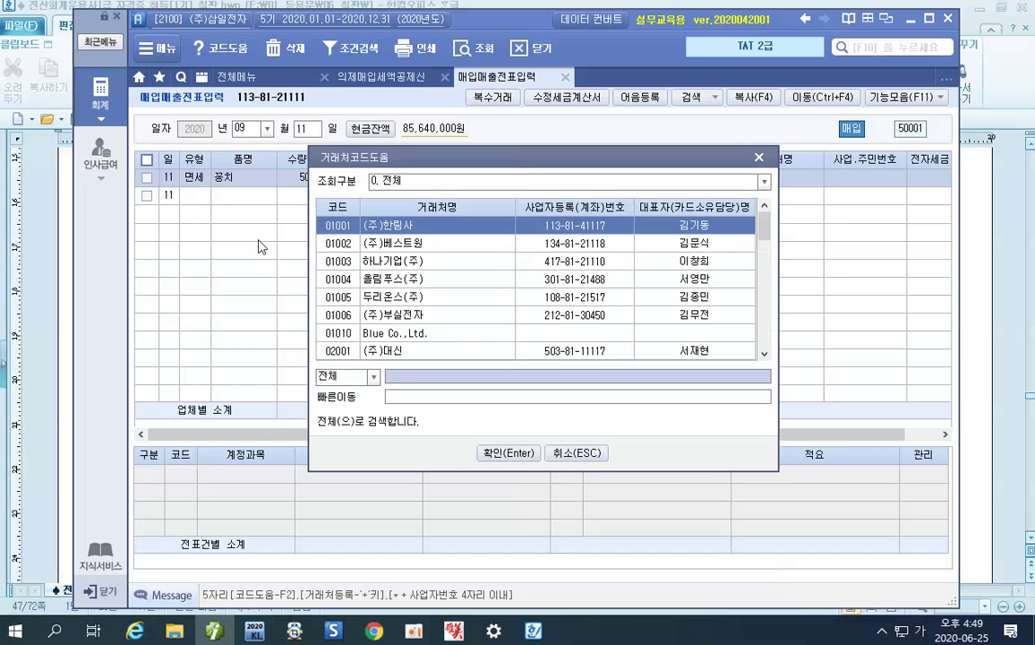
text(ㅍㅍㅇ)
key(BackSpace)
key(BackSpace)
key(BackSpace)
text(평화)
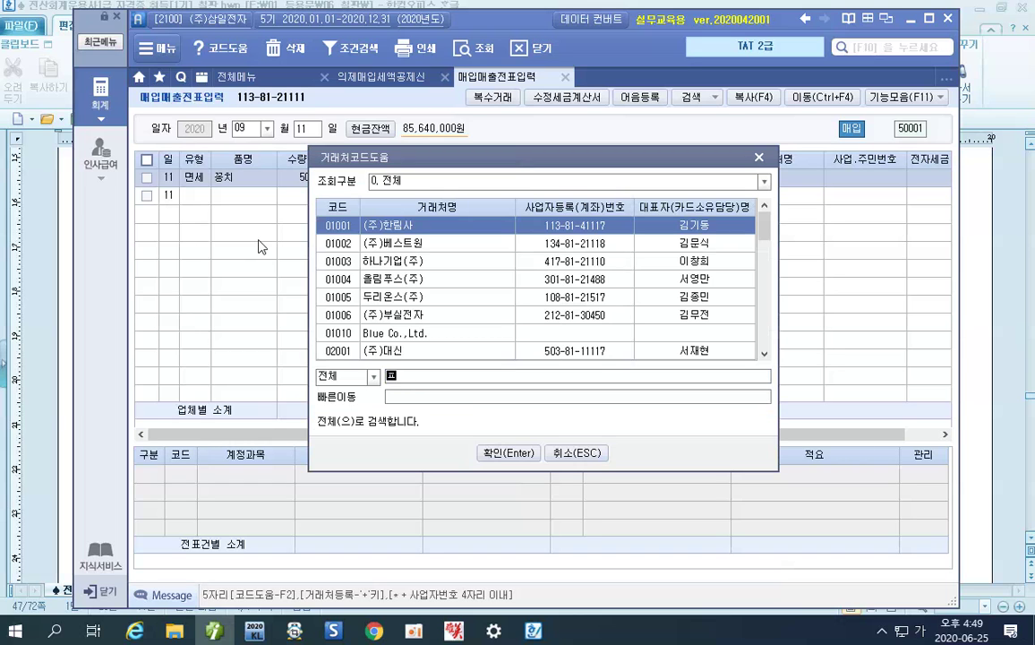
key(Return)
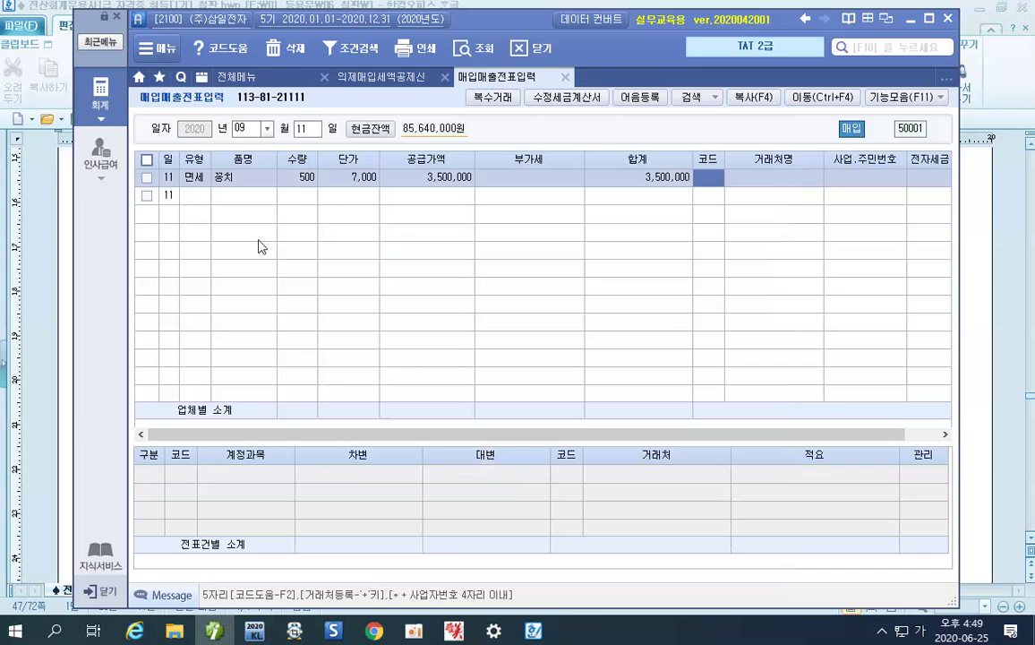
text(1)
key(Return)
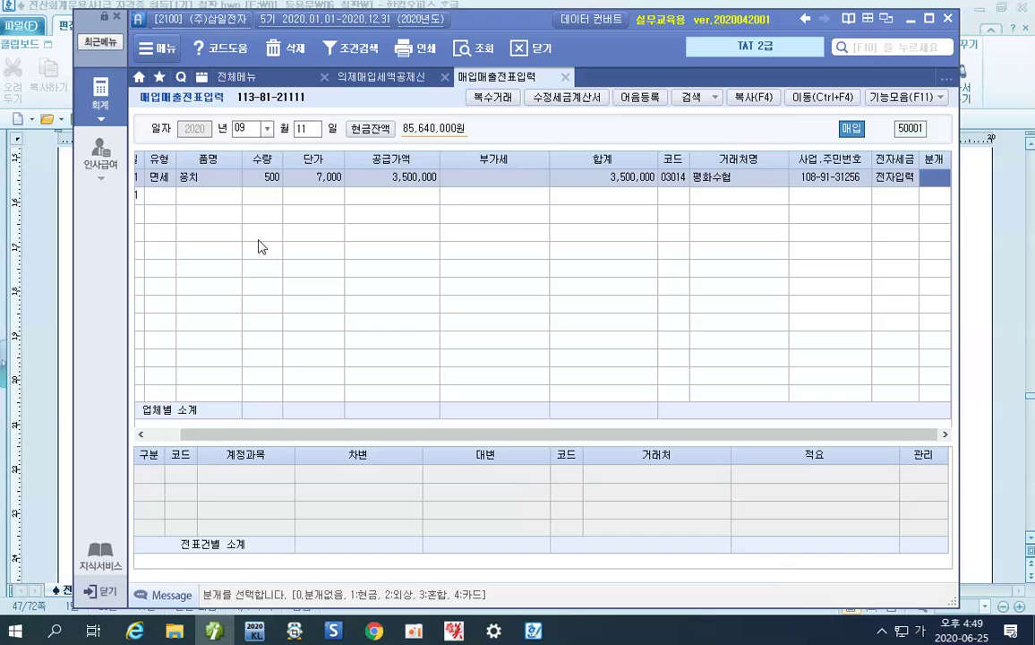
- Set the journal type to 혼합 and accept the 153 원재료 debit line of 3,500,000
text(3)
key(Return)
key(Return)
key(Return)
key(Return)
key(Return)
key(Return)
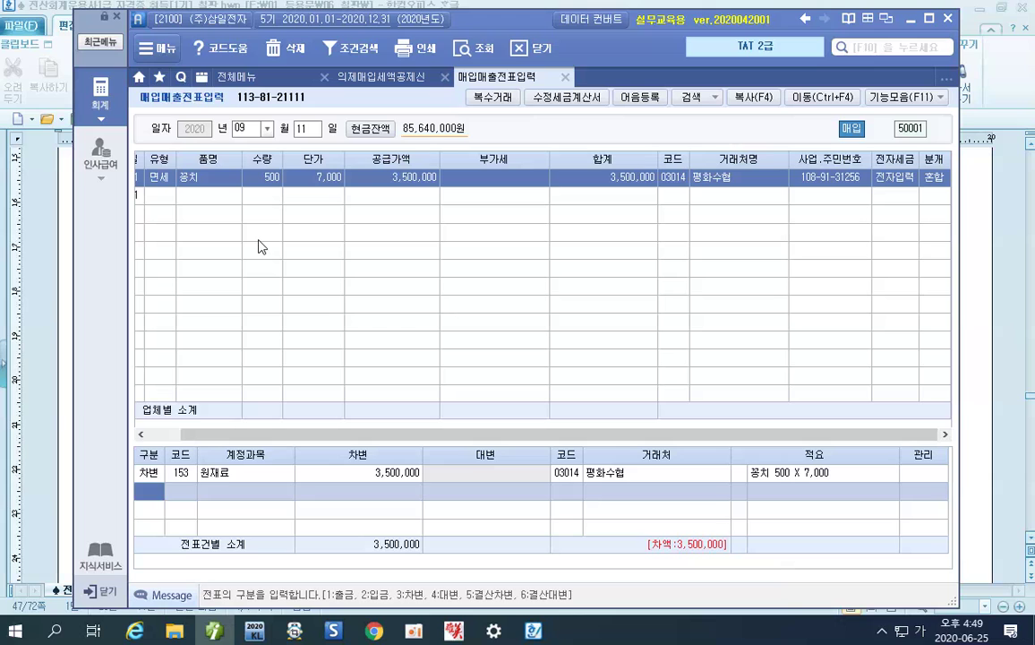
- Add a credit line for account 101 현금 with 500,000 to the 꽁치 purchase journal
text(4)
key(Return)
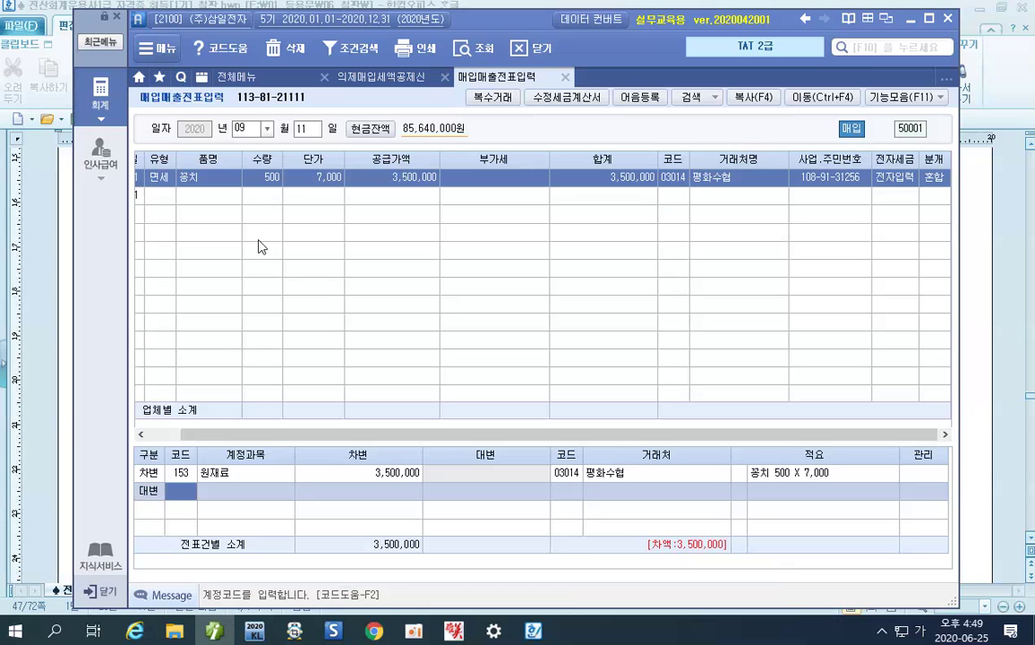
text(101)
key(Return)
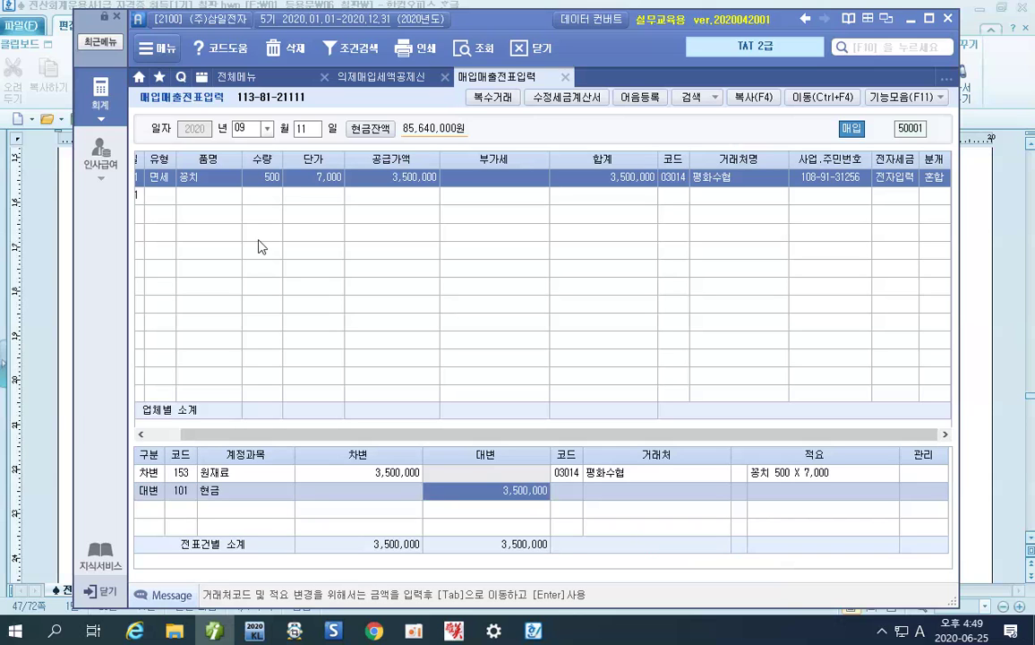
text(500000)
key(Return)
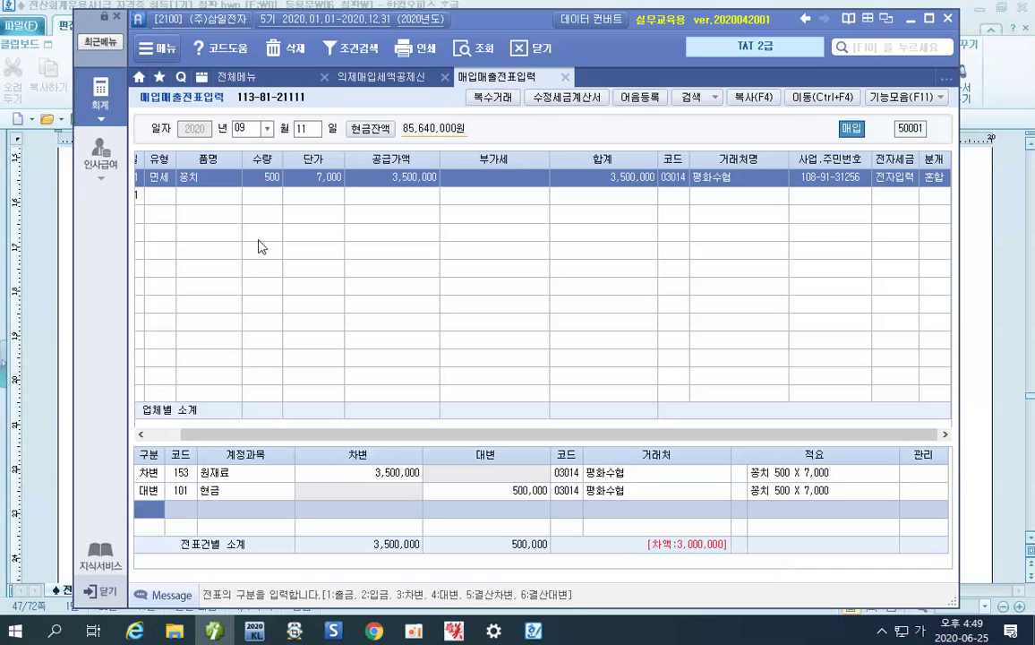
- Add a credit line for account 251 외상매입금 with 3,000,000 and complete the voucher
text(4)
key(Return)
text(251)
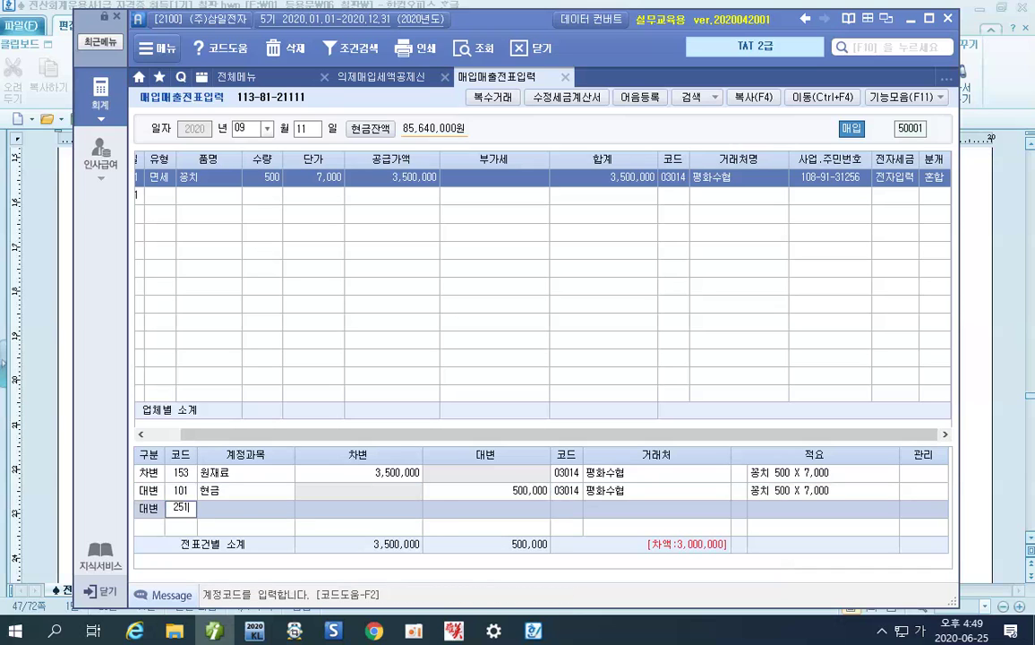
key(Return)
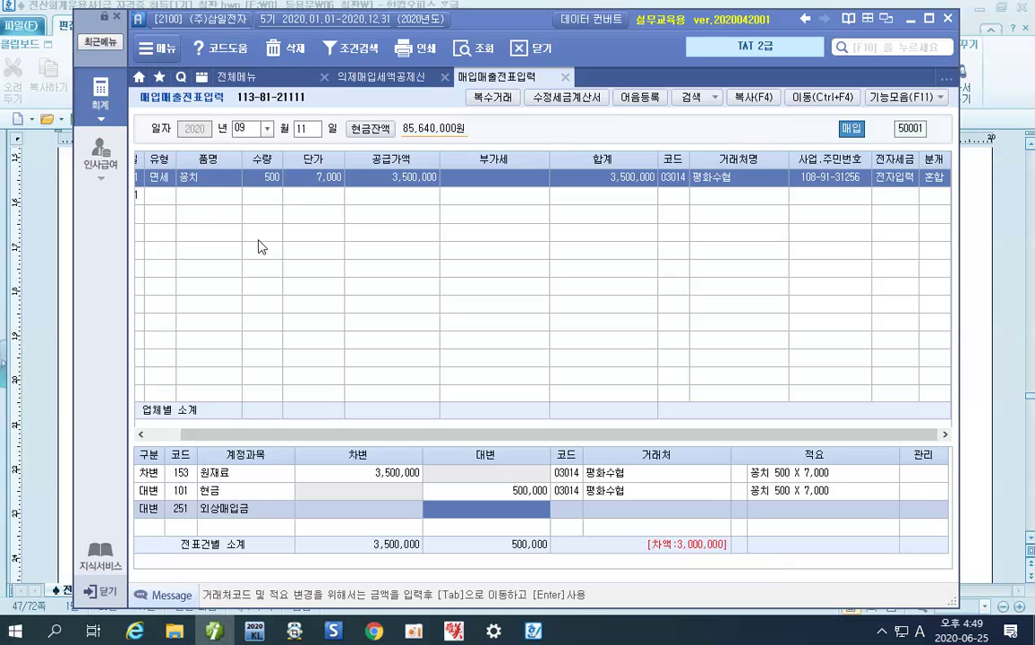
text(3000000)
key(Return)
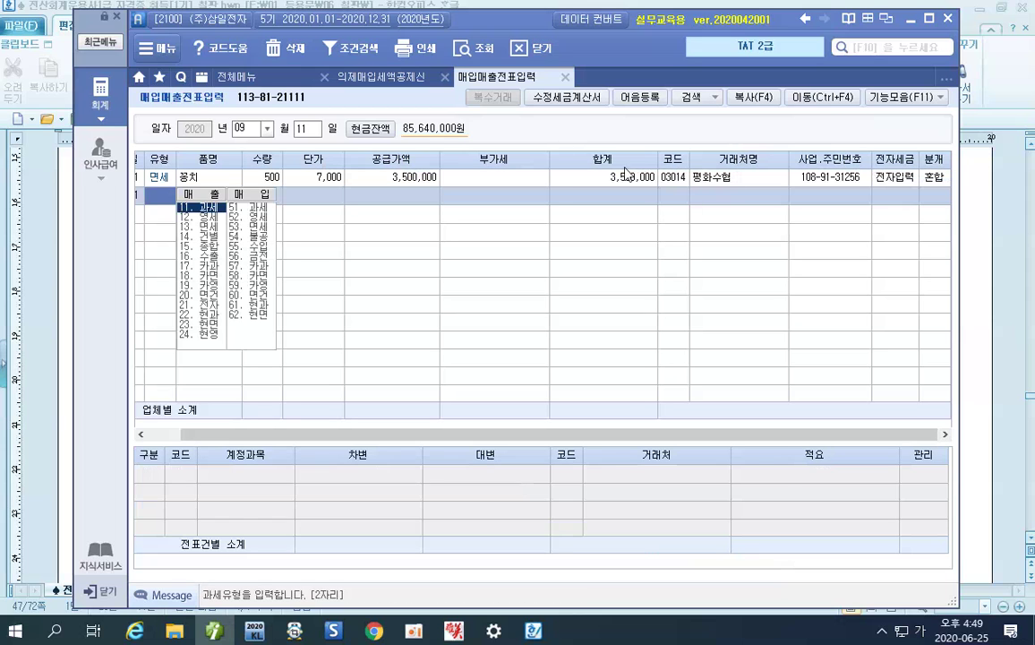
- Set the 적요 of the 원재료 debit line in the 꽁치 voucher to 06 의제매입세액 원재료차감(부가)
key(Up)
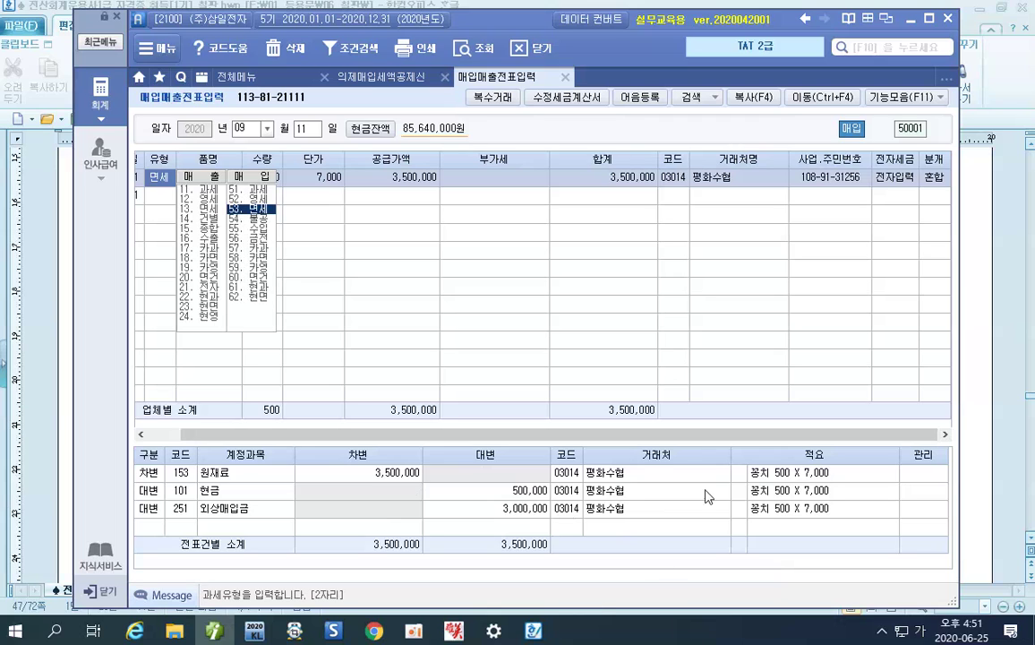
click(743, 480)
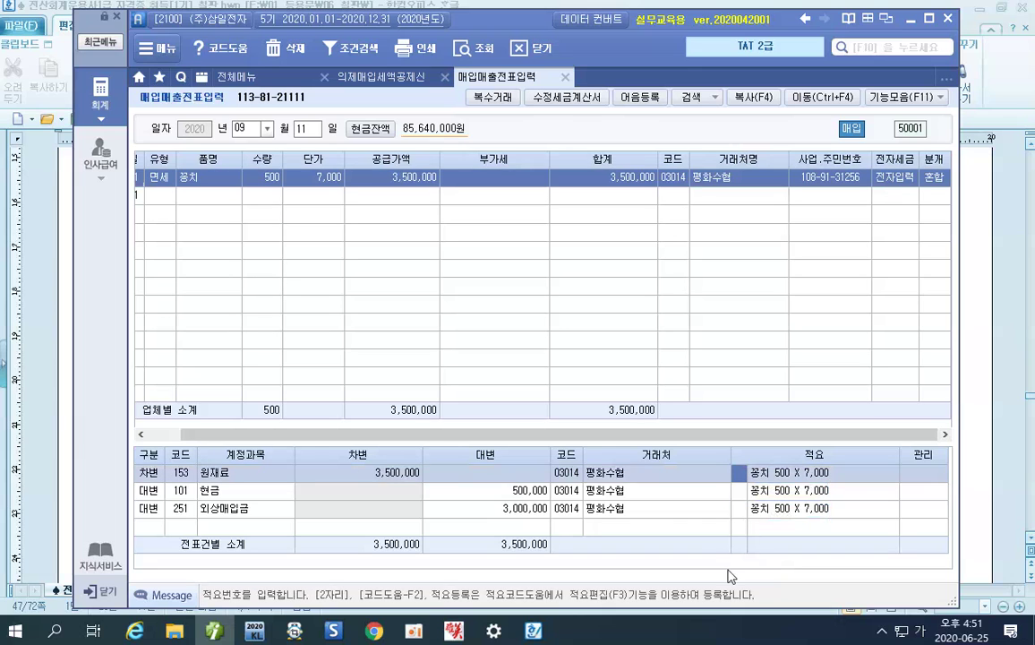
text(06)
key(Return)
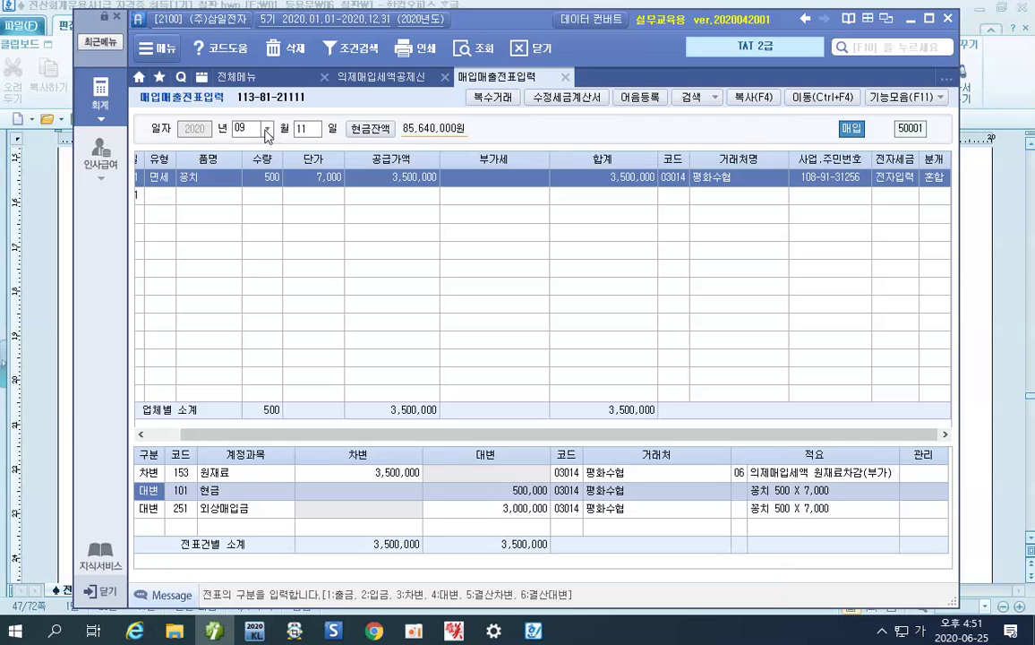
- Change the voucher date to September 12 and start a 58.카면 purchase using 비씨카드
click(310, 131)
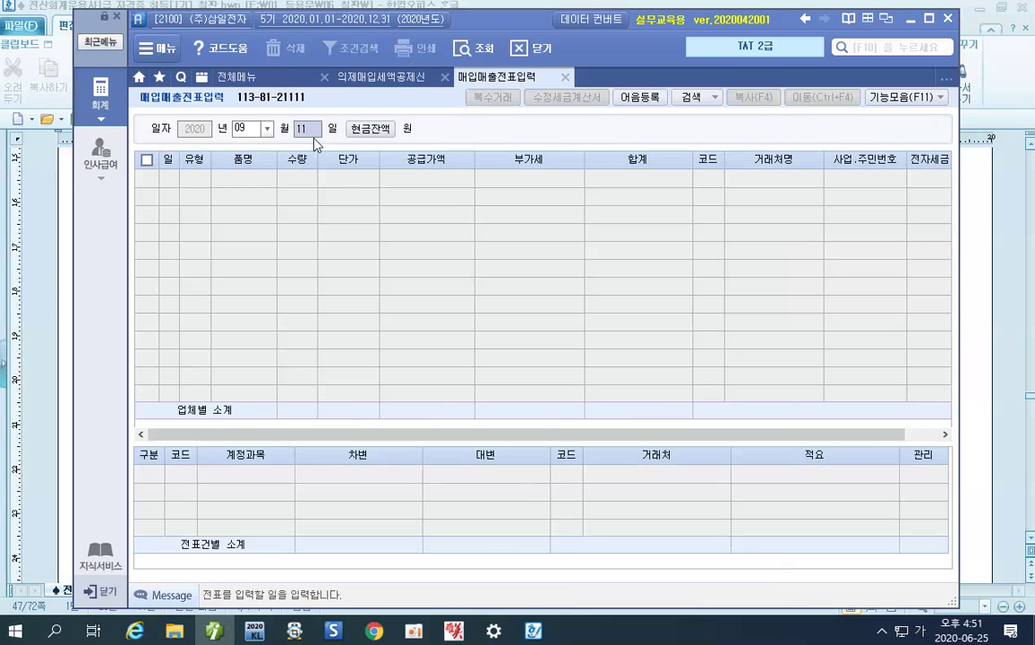
text(12)
key(Return)
key(Return)
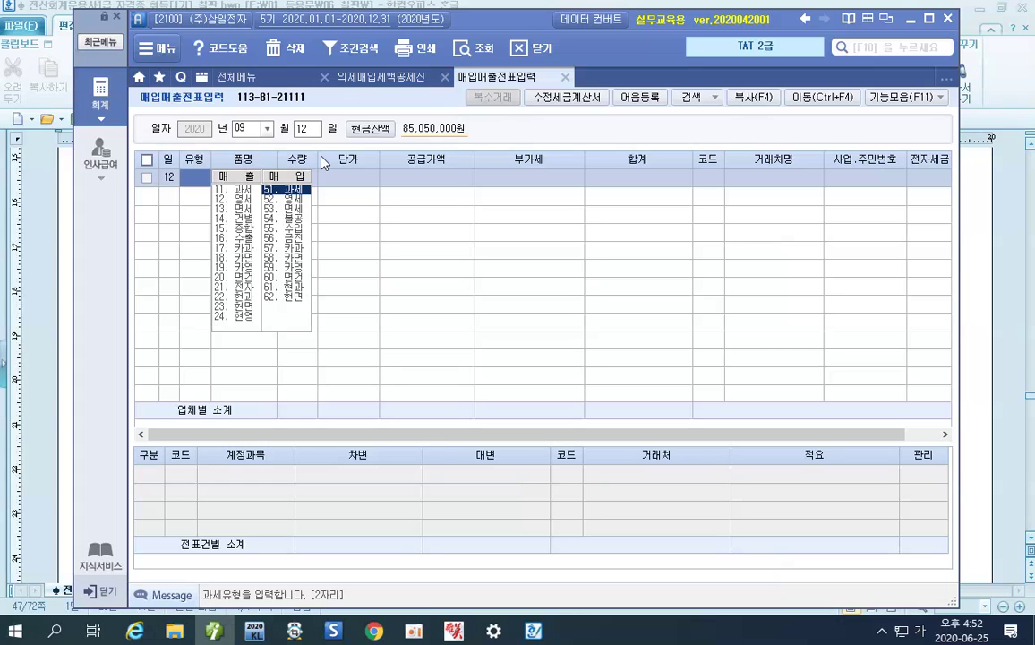
text(58)
key(Return)
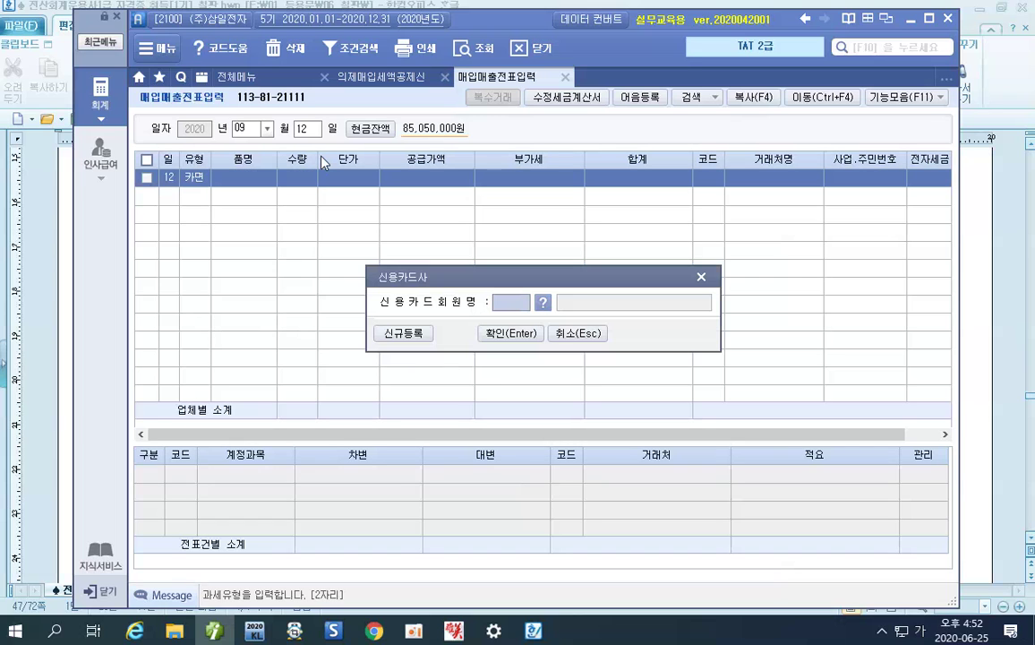
key(F2)
key(Return)
key(Return)
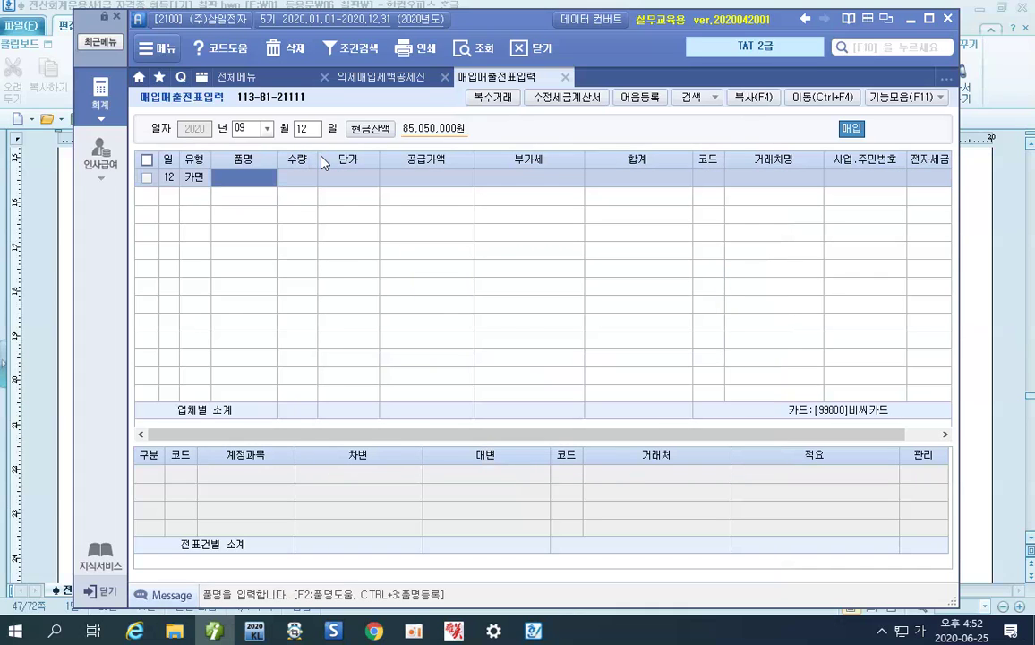
- Enter 원재료 as the card purchase's item with quantity 50 and unit price 20,000
text(원재료)
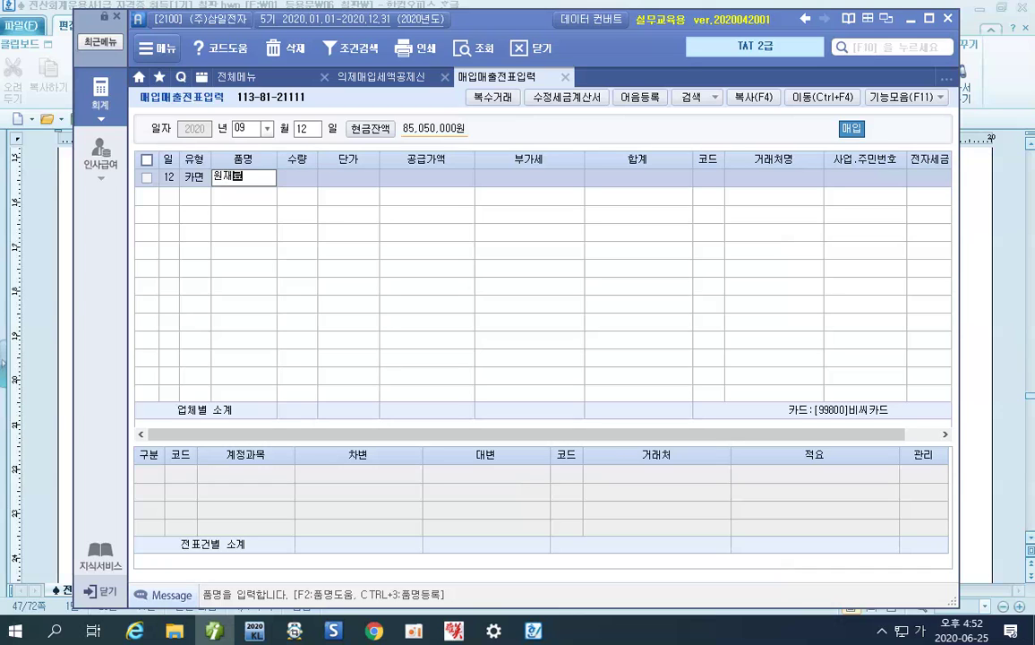
key(Return)
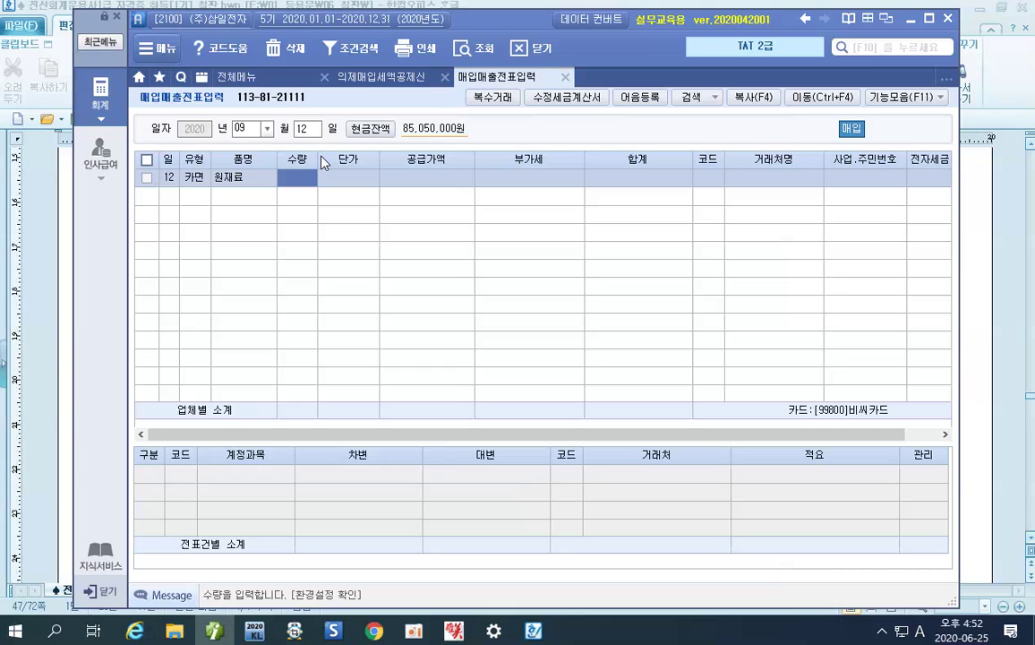
key(Return)
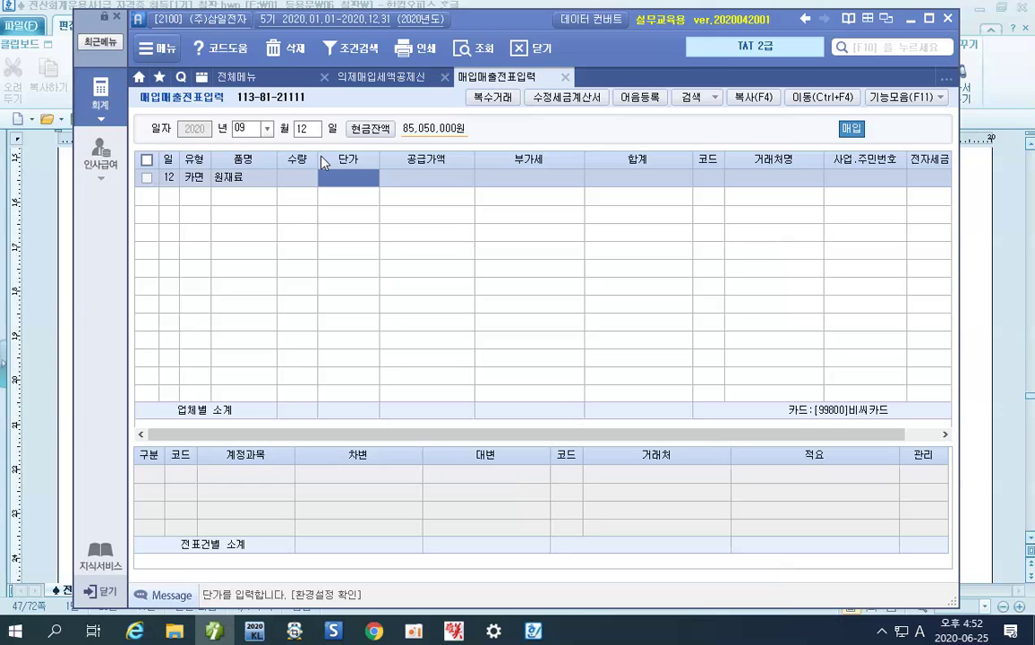
key(shift+Tab)
text(50)
key(Return)
text(20000)
key(Return)
key(Return)
key(Return)
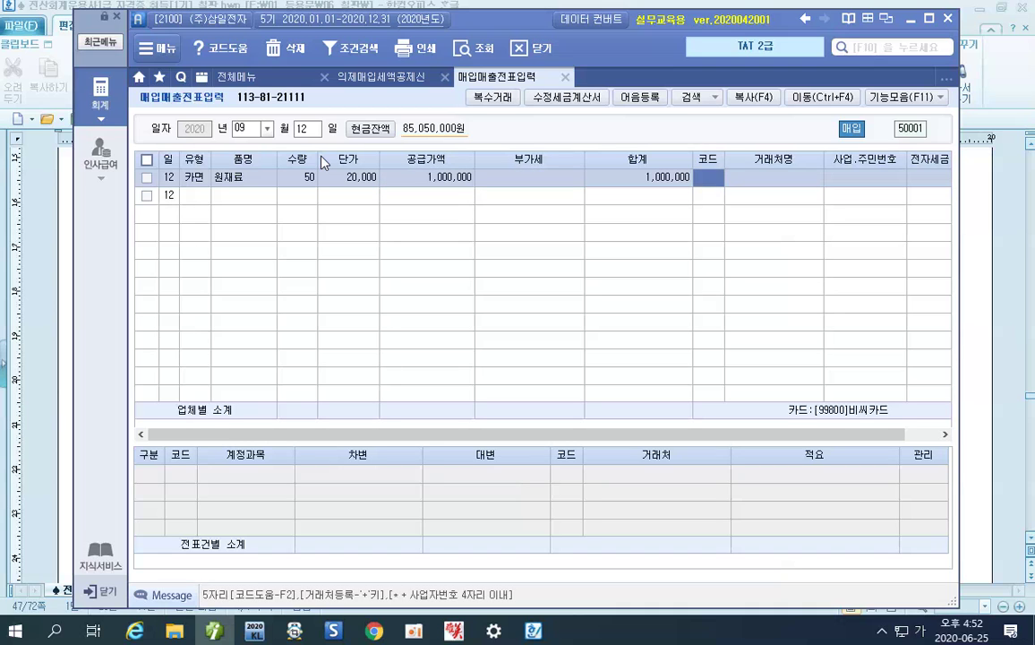
- Assign 강남마트 as the supplier of the 원재료 purchase and set the journal type to 카드
key(F2)
text(강림)
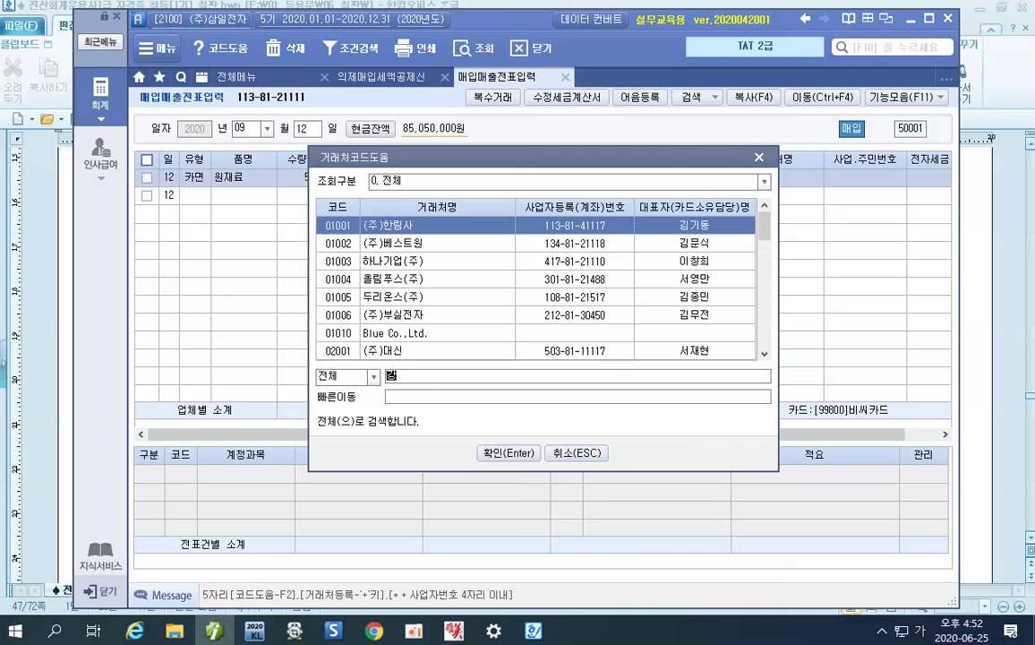
key(Return)
key(Return)
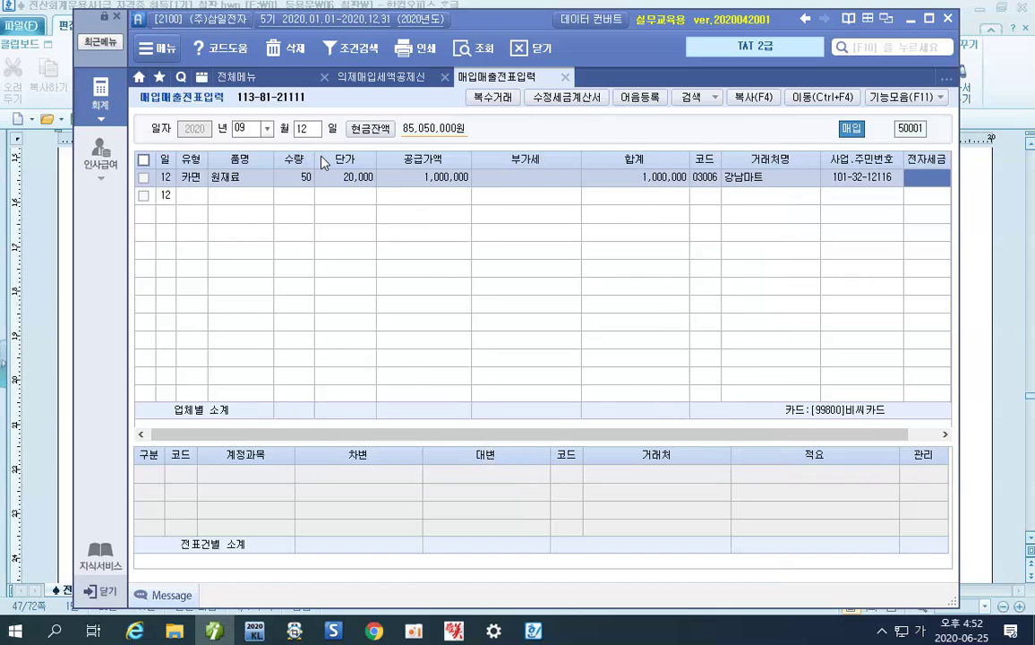
key(Return)
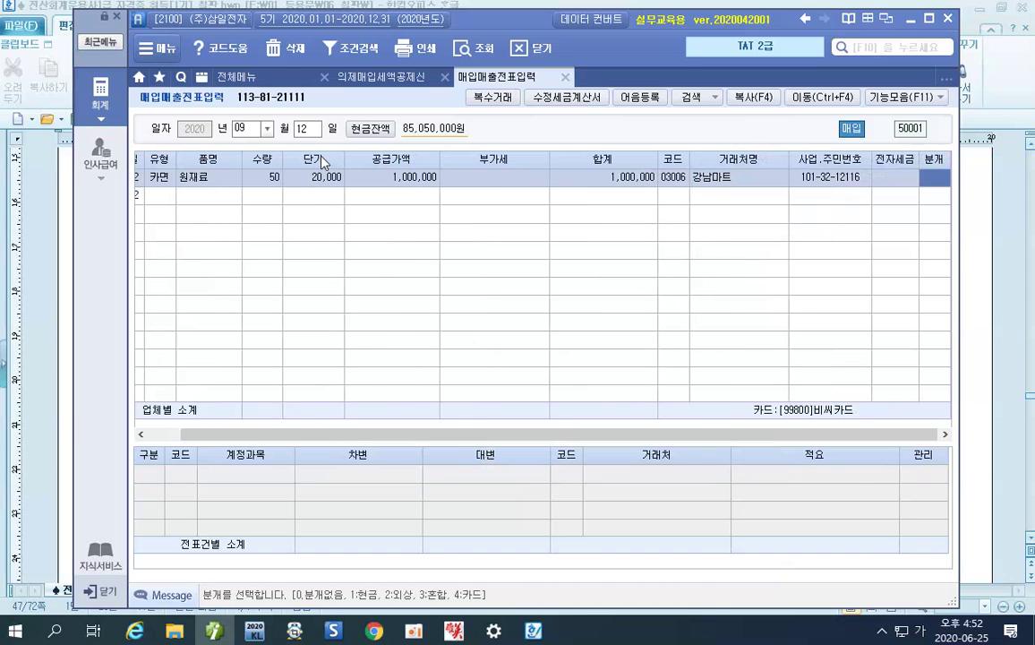
text(4)
key(Return)
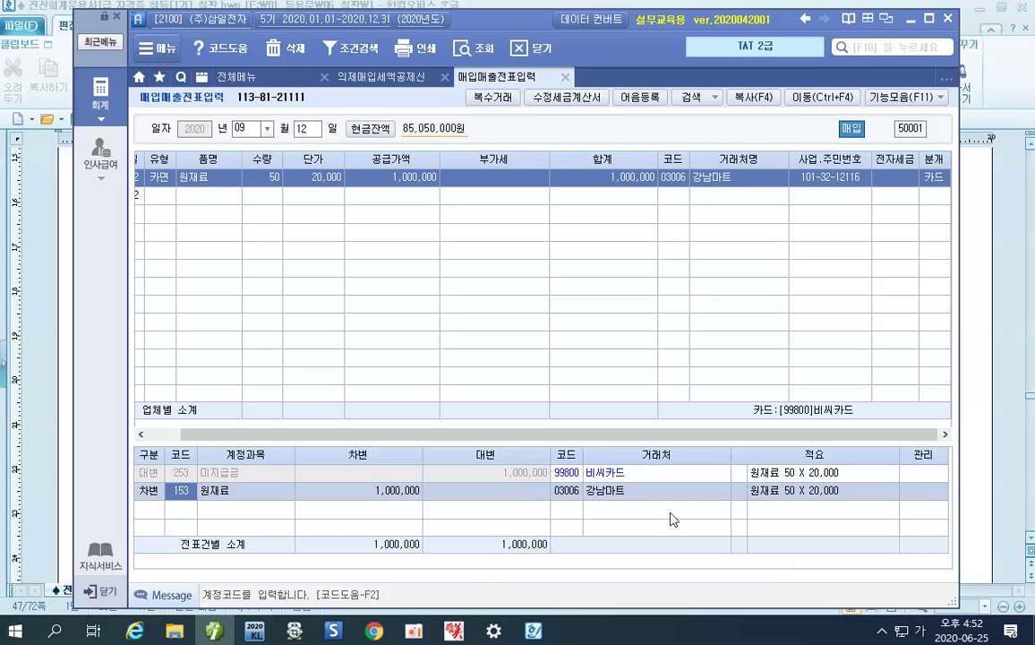
- Set the 적요 of the 강남마트 voucher's 원재료 debit line to 06 의제매입세액 원재료차감(부가) and reselect the voucher
click(740, 490)
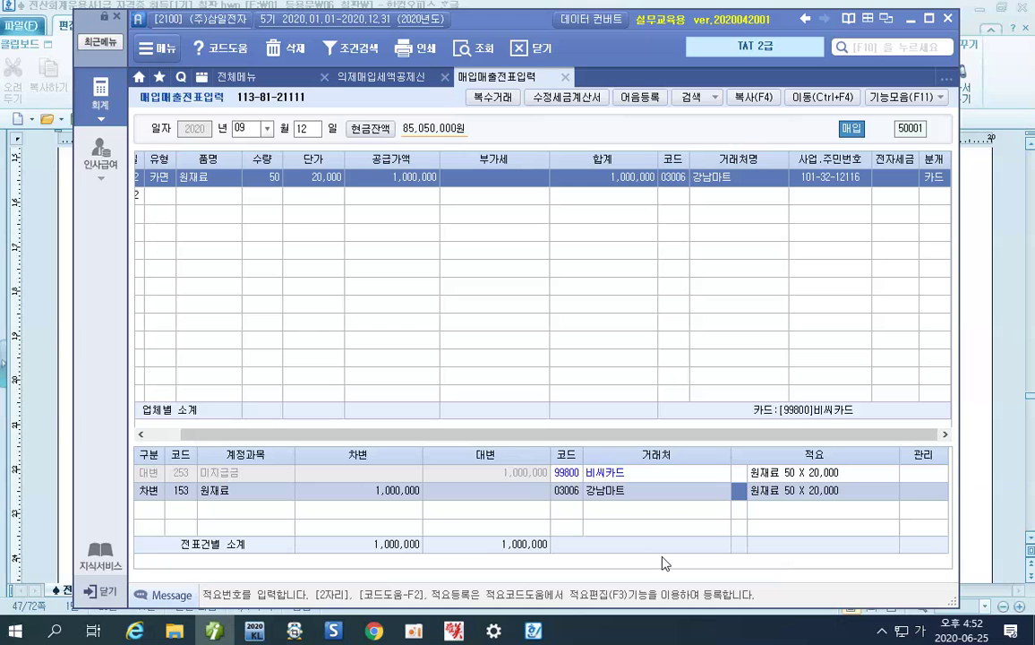
text(8)
key(Return)
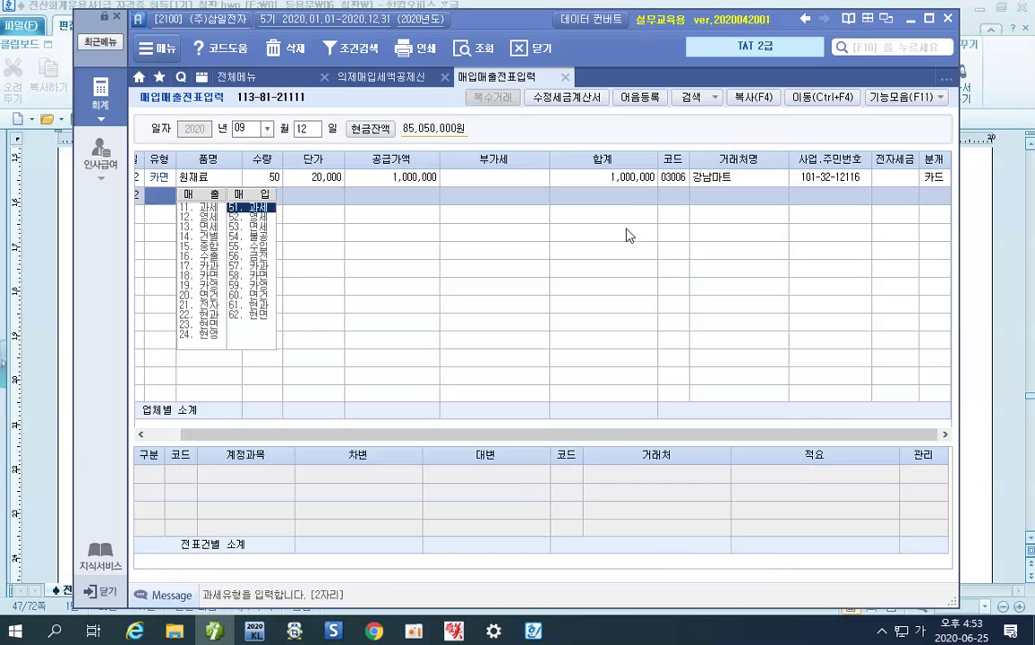
click(624, 181)
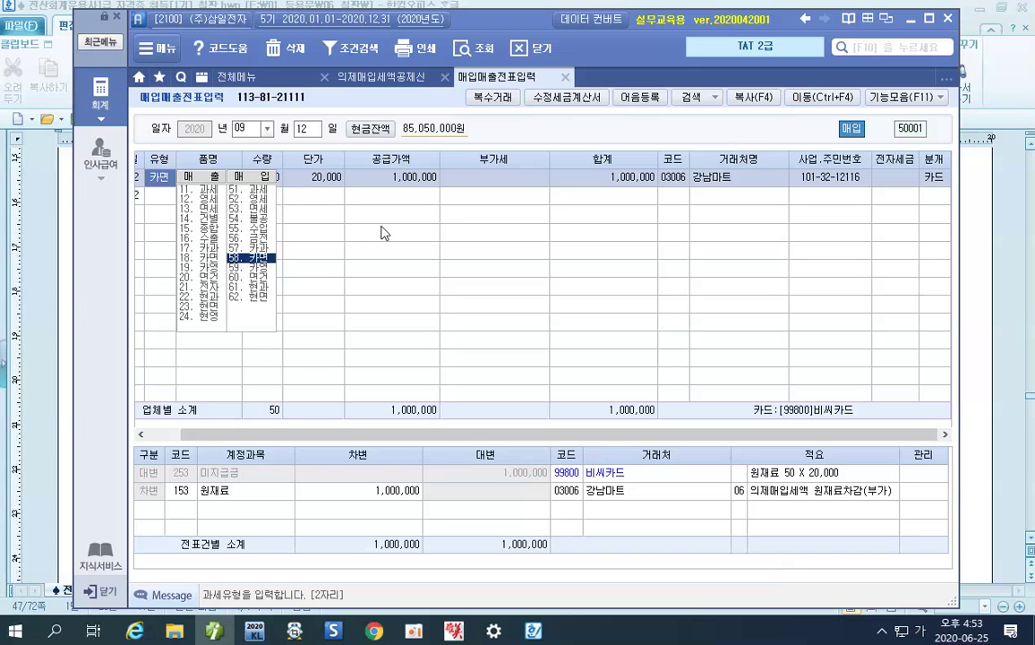
- Change the voucher date to September 13 and start a 60.면건 purchase entry
click(311, 131)
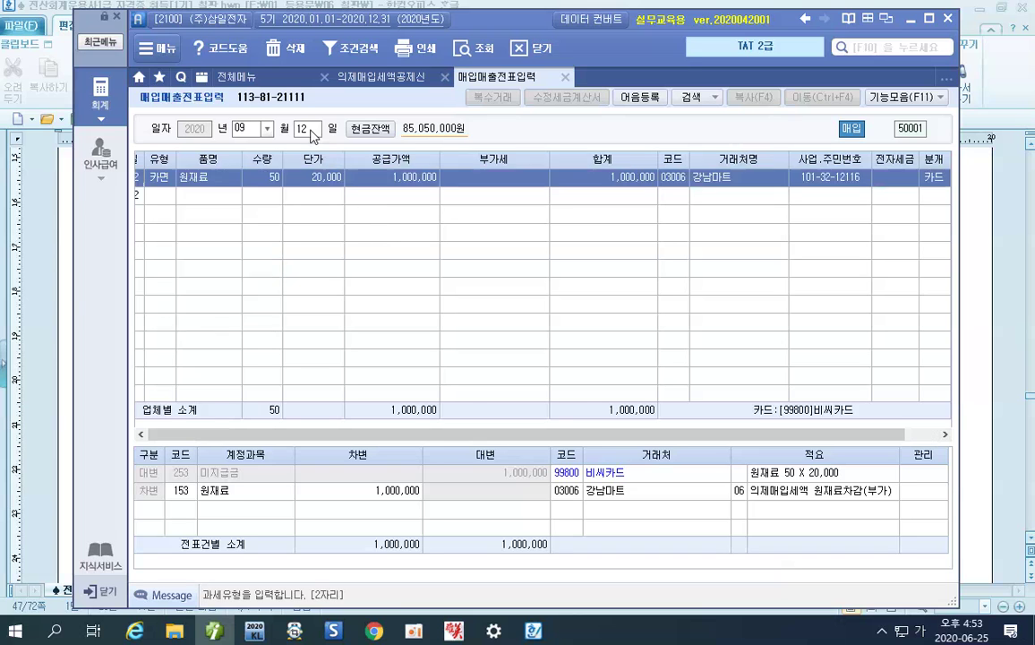
text(13)
key(Return)
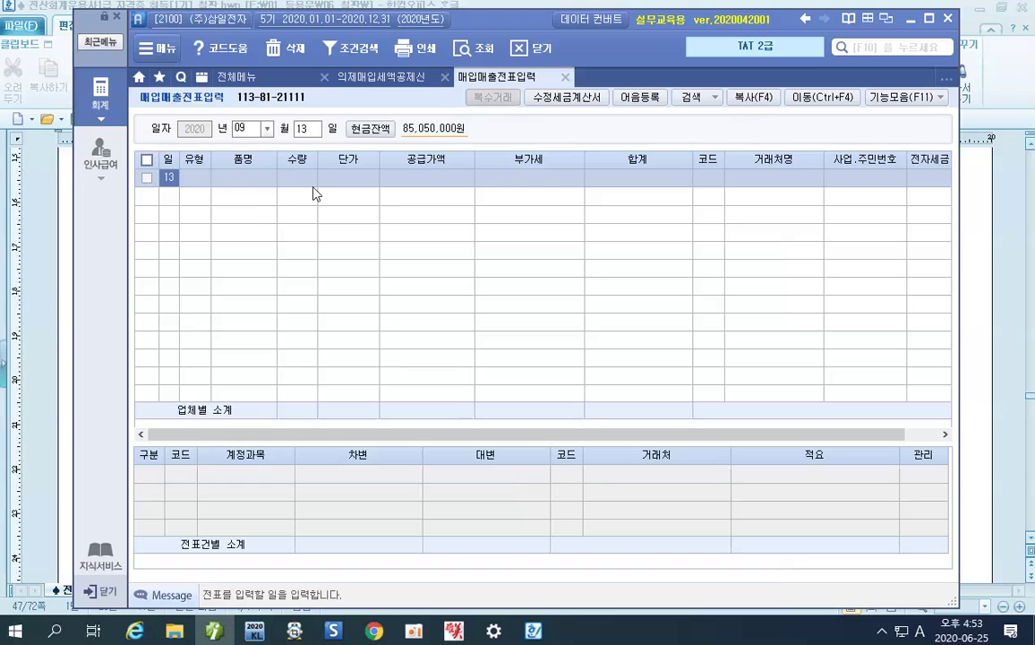
key(Return)
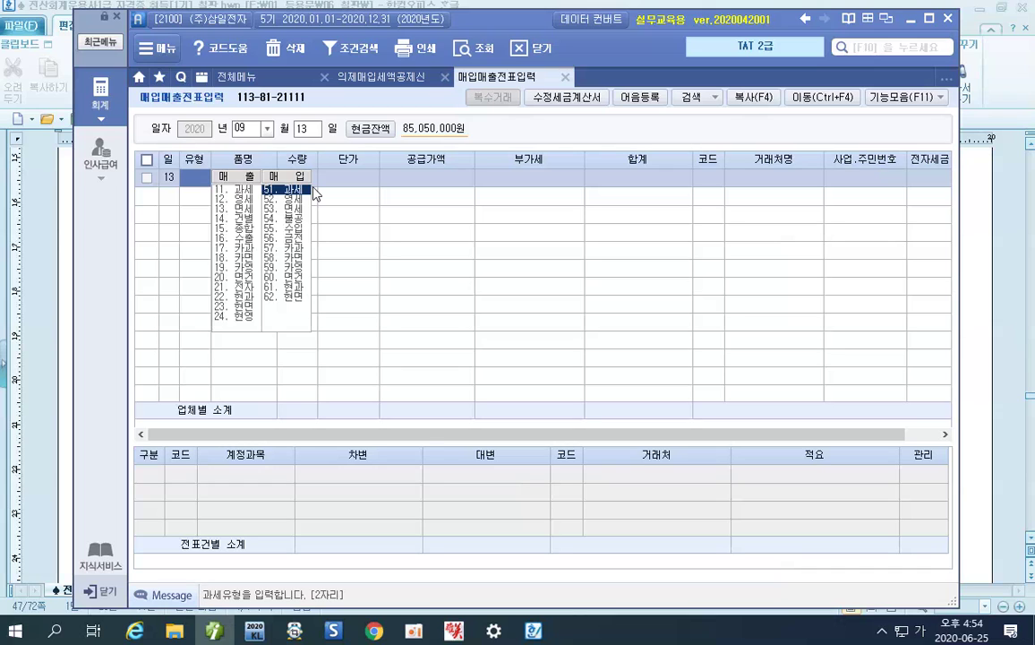
text(60)
key(Return)
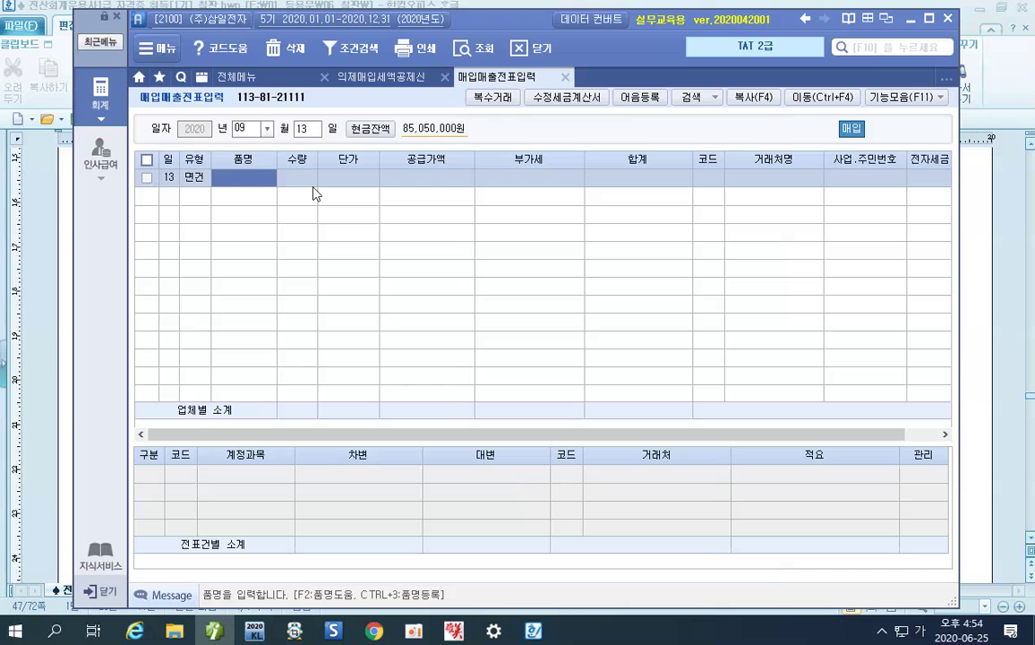
- Enter 고등어 as the 면건 purchase's item with quantity 90 and unit price 20,000
text(고등어)
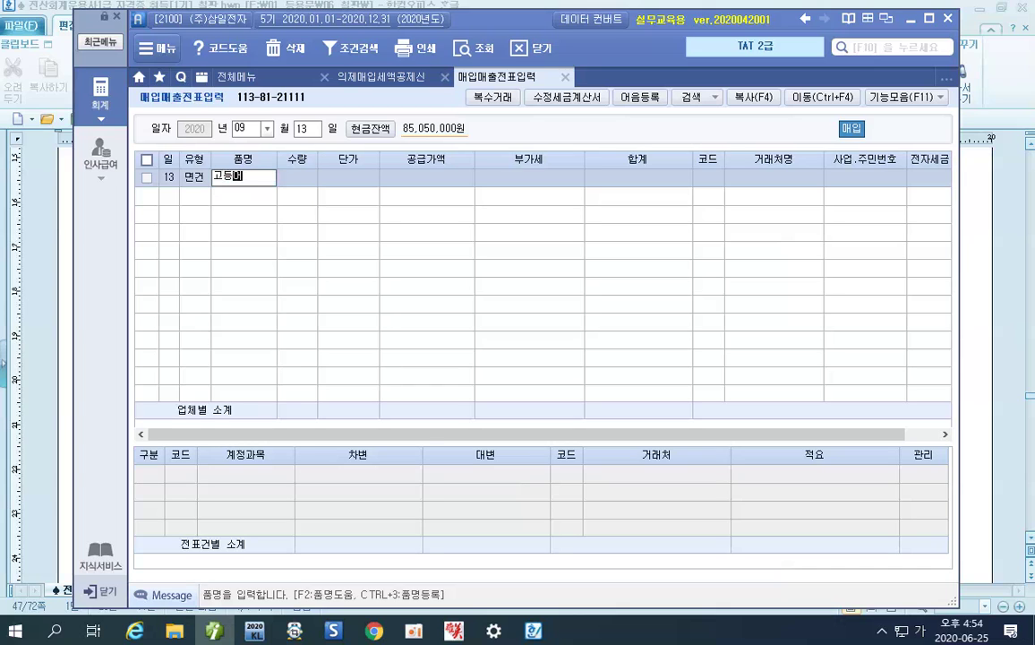
key(Return)
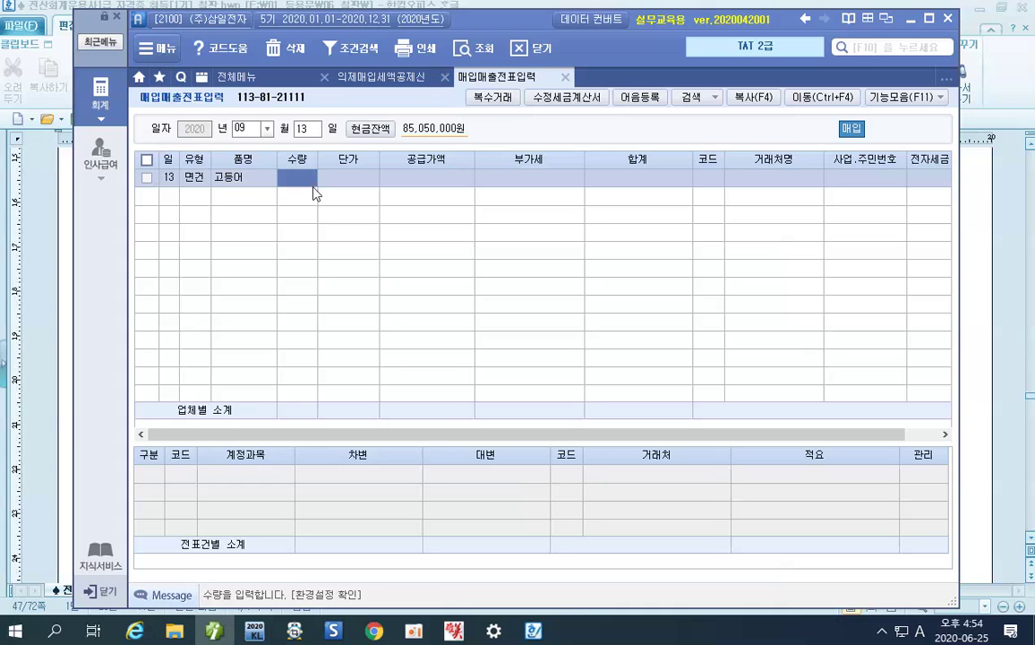
text(90)
key(Return)
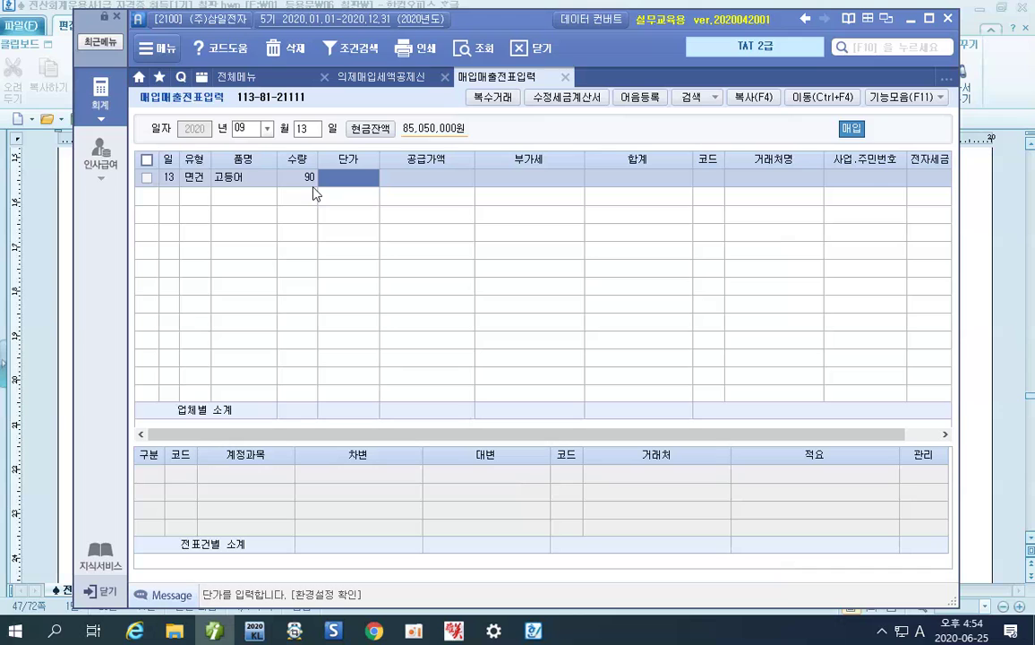
text(200000)
key(Return)
key(Return)
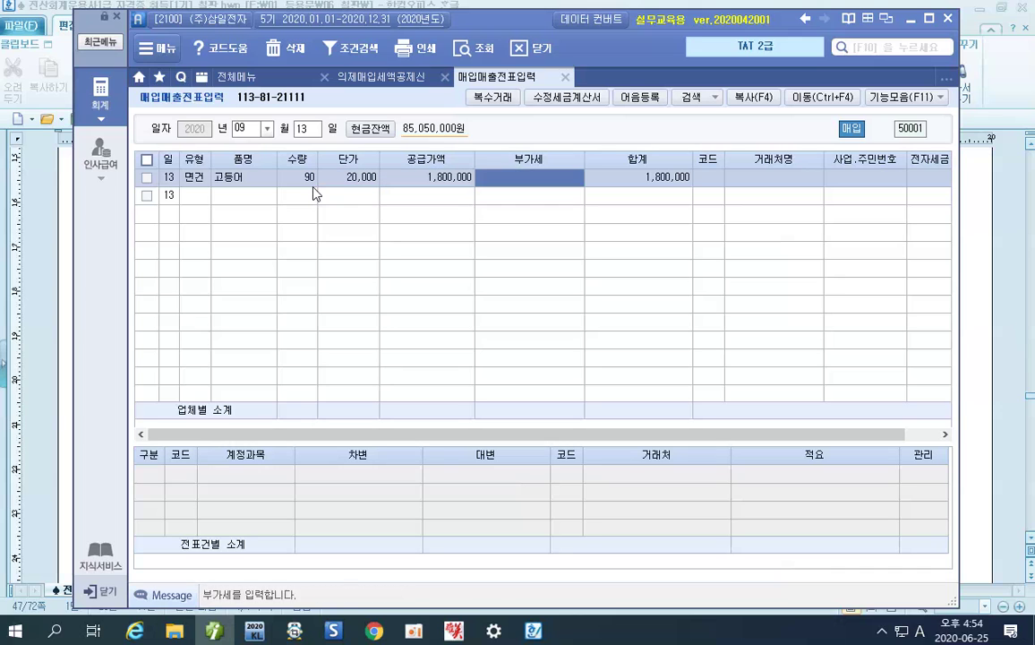
key(Return)
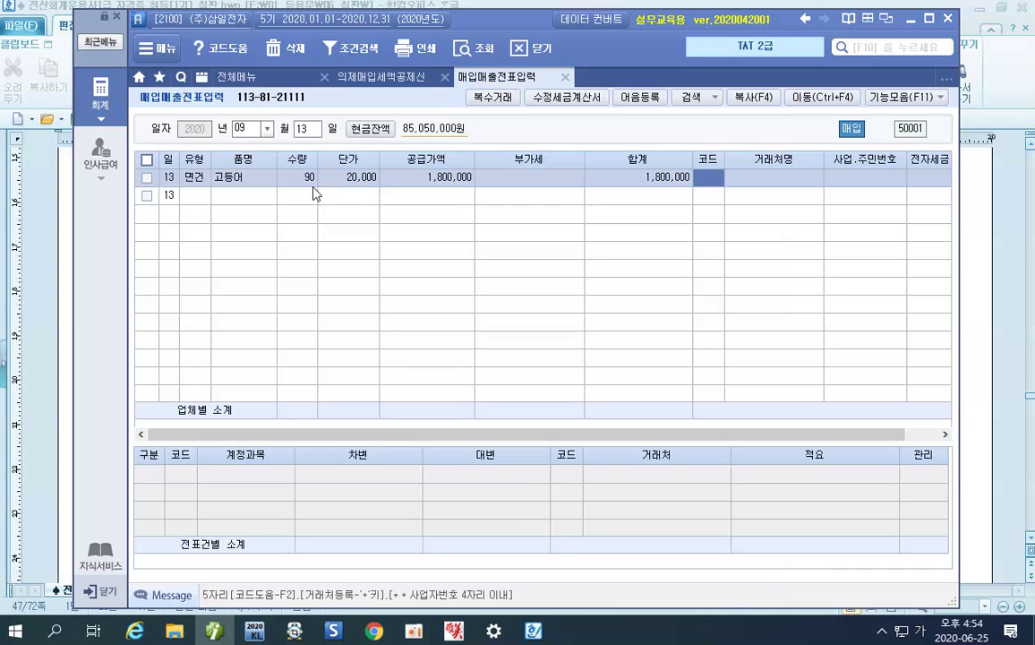
- Assign the individual fisherman as supplier of the 고등어 purchase and set the journal type to 외상
key(F2)
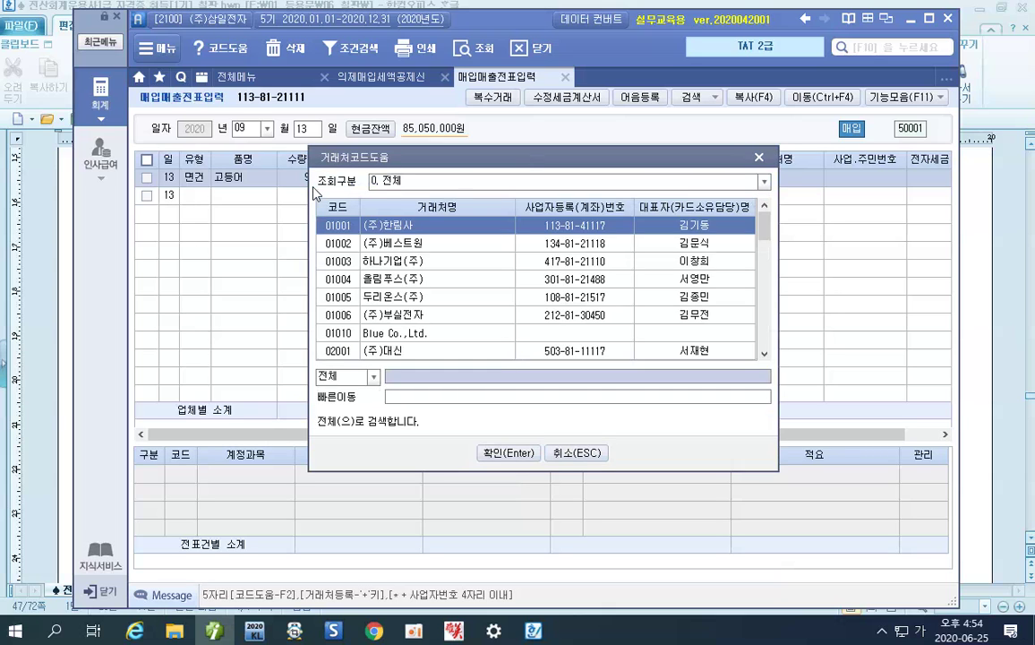
text(백제)
key(Return)
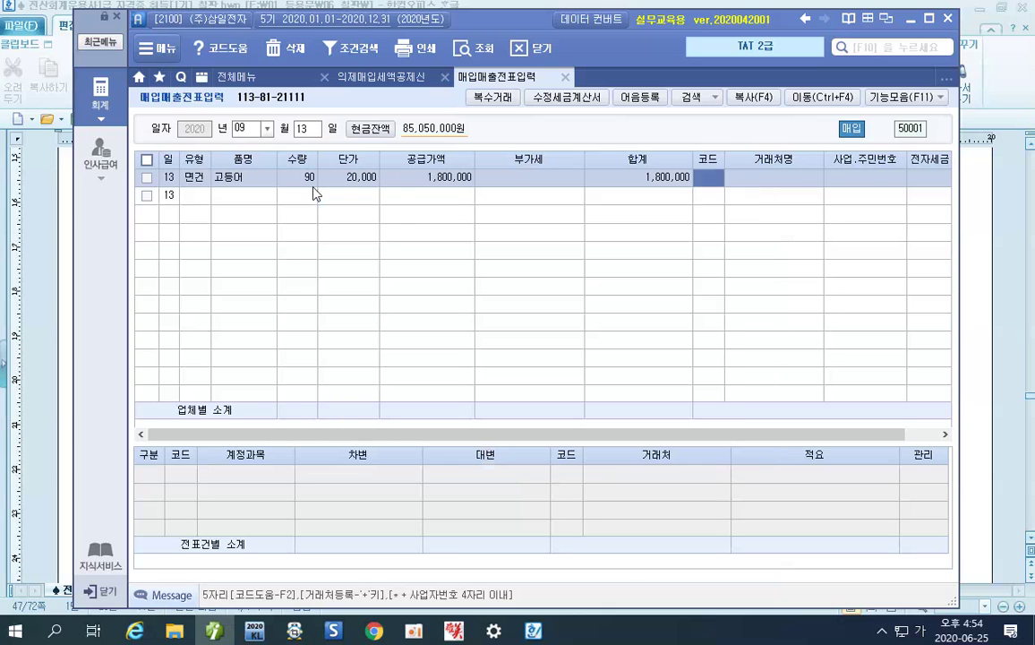
key(Return)
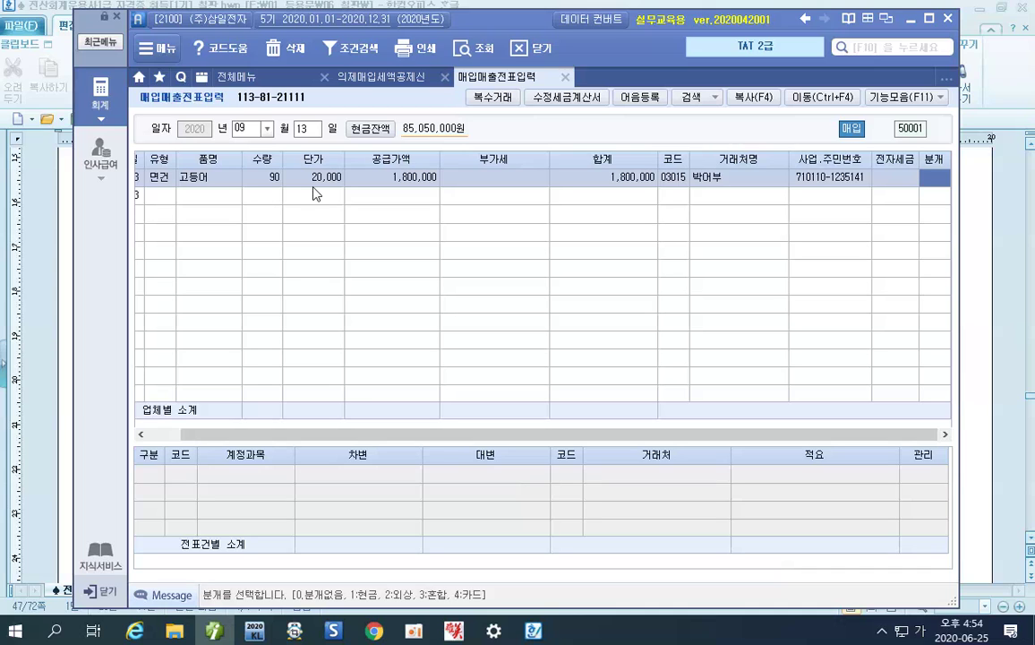
text(2)
key(Return)
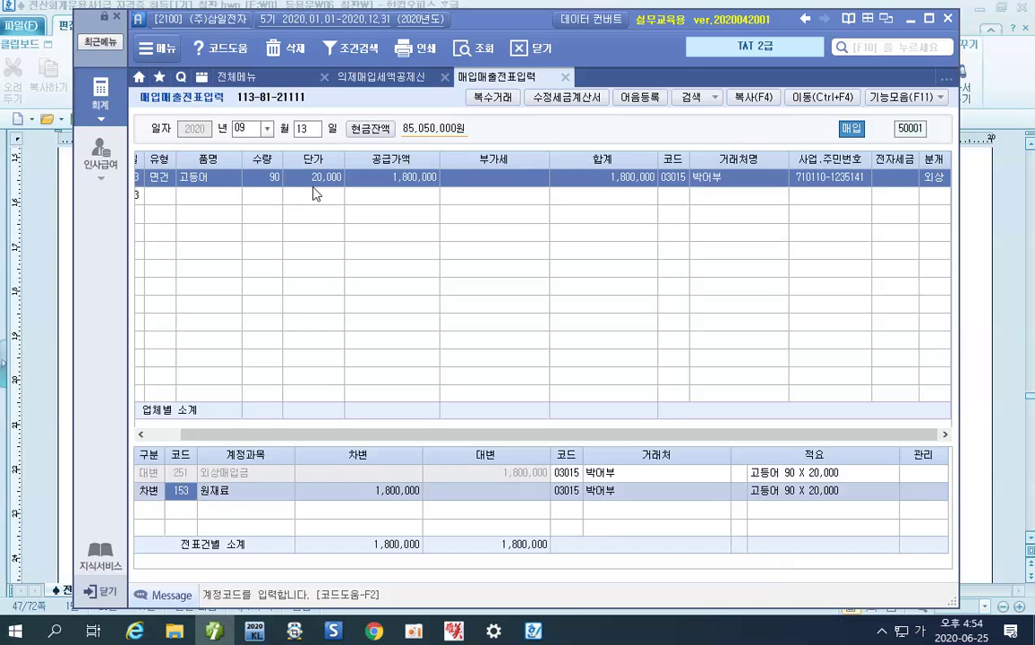
- Set the 적요 of the 고등어 voucher's 원재료 debit line to 06 의제매입세액 원재료차감(부가) and reselect the voucher
click(740, 492)
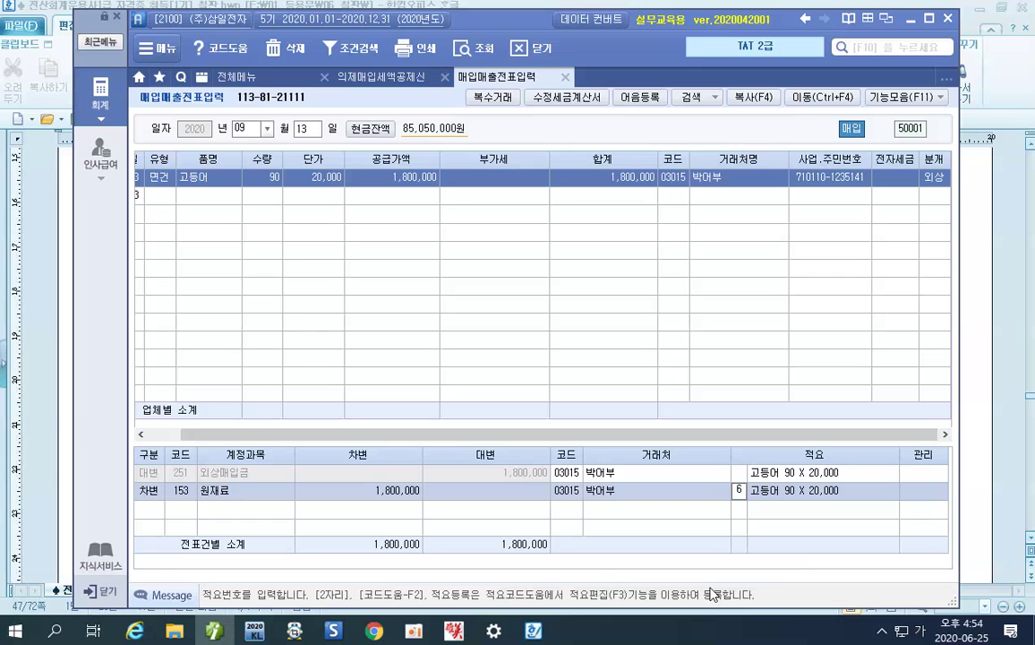
key(Return)
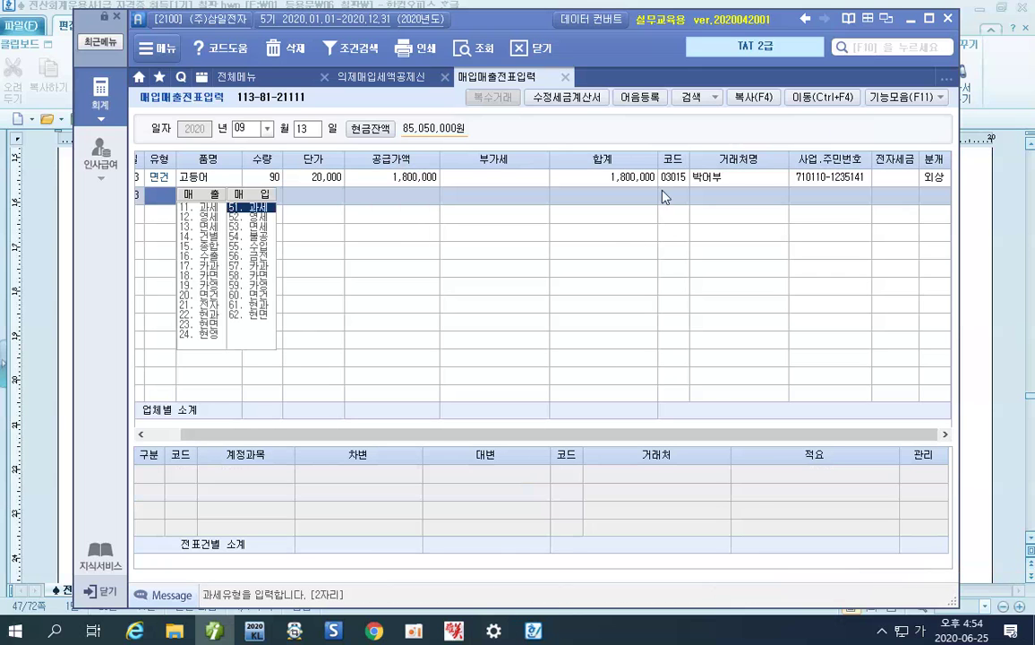
click(714, 179)
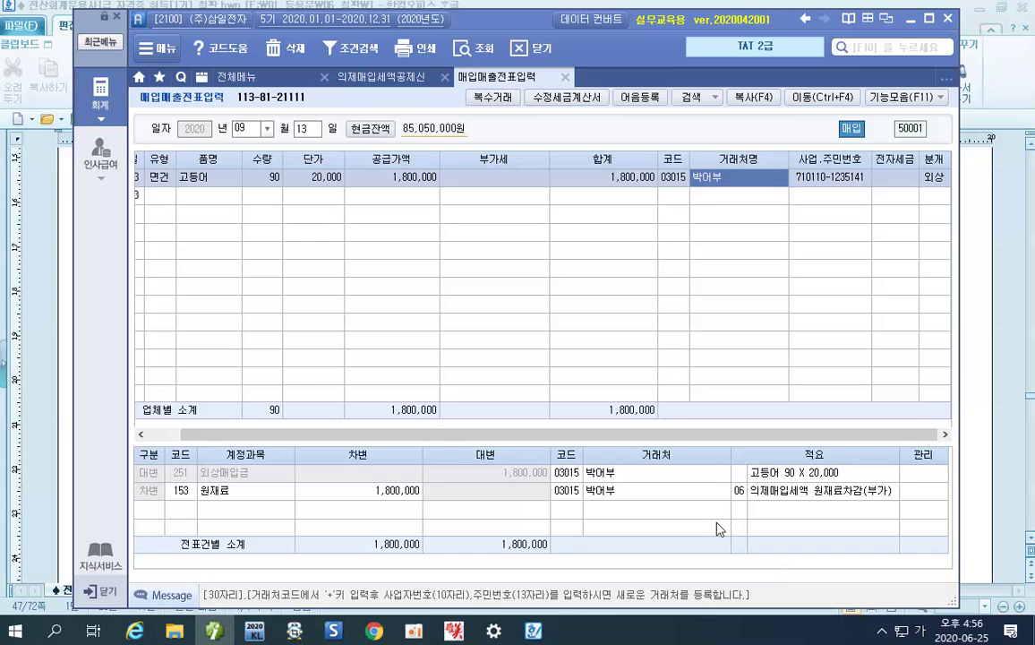
- Open the 의제매입세액공제신고서 and set its period from month 07 to month 09 of 2020
click(111, 95)
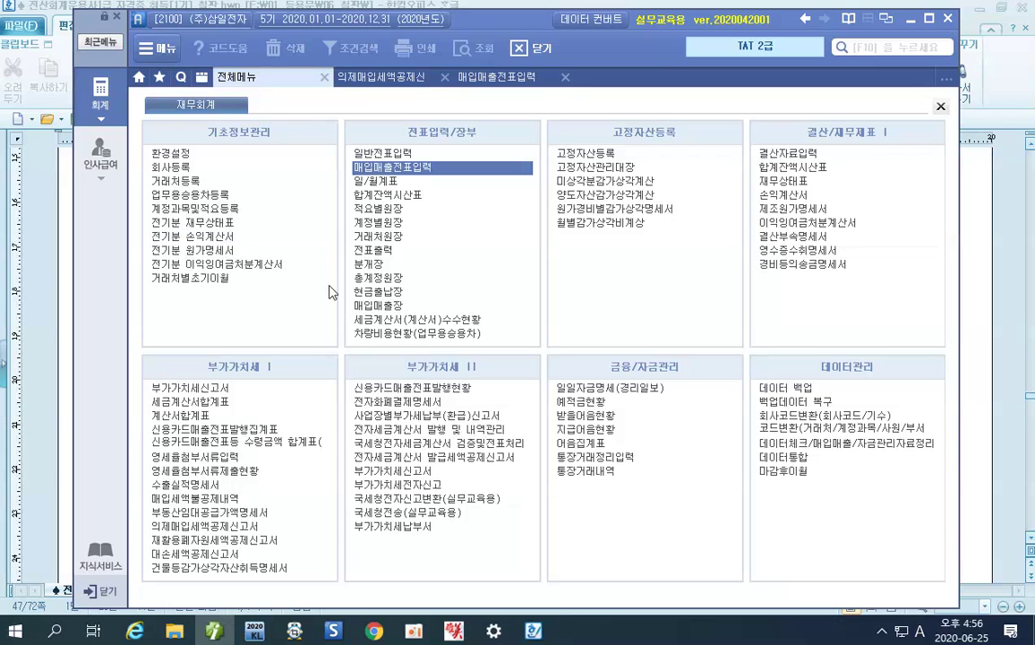
click(257, 528)
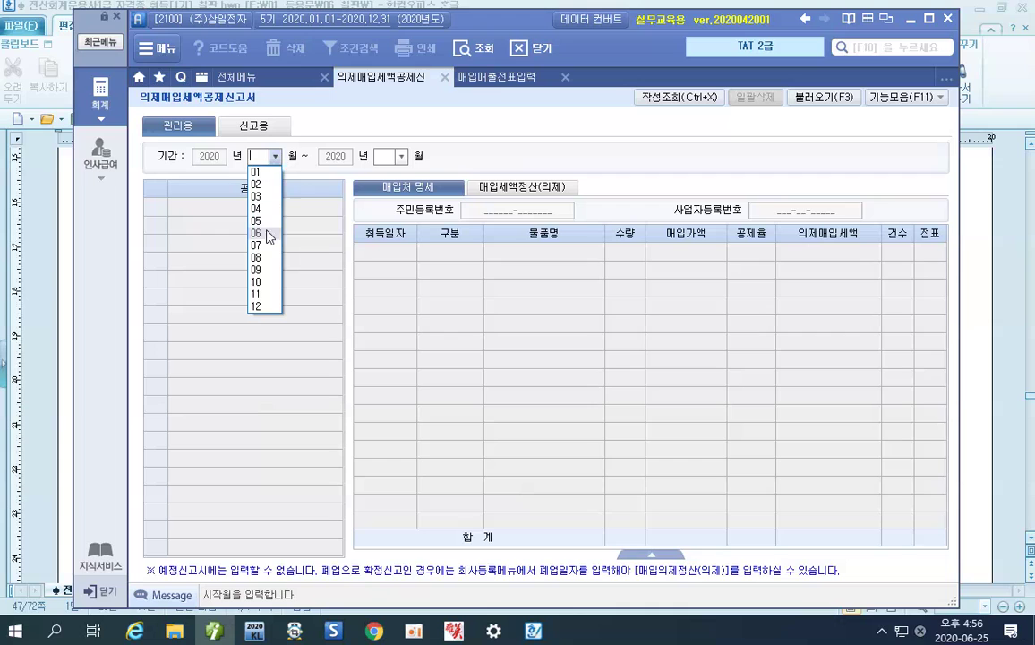
click(267, 246)
click(404, 159)
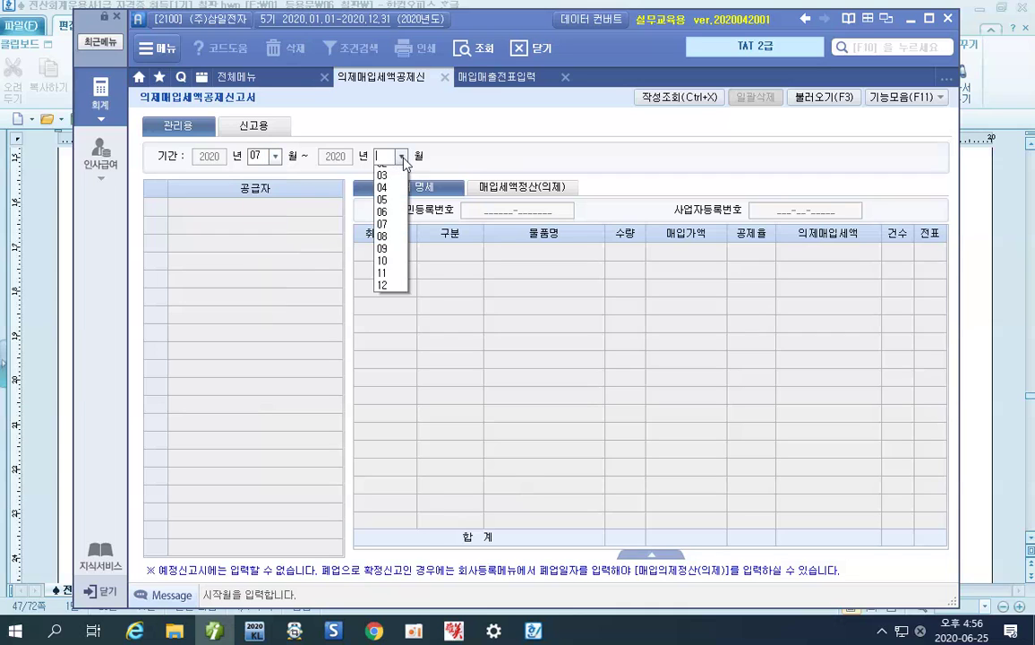
click(380, 280)
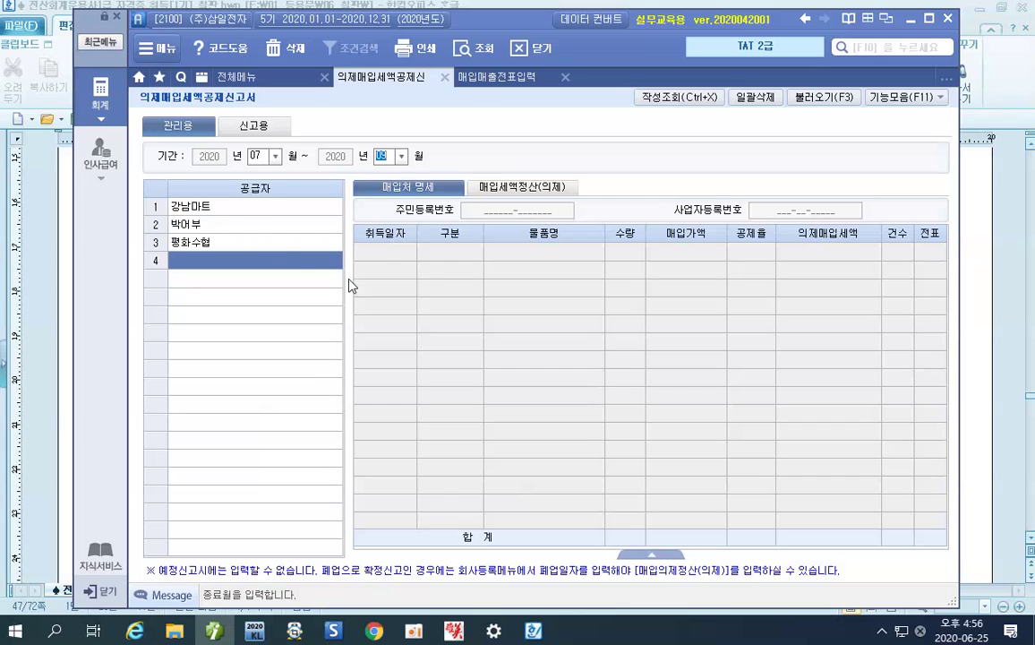
- Review the purchase details of each of the three suppliers and expand the 매입가액 and 의제매입세액 totals summary
click(218, 201)
click(230, 228)
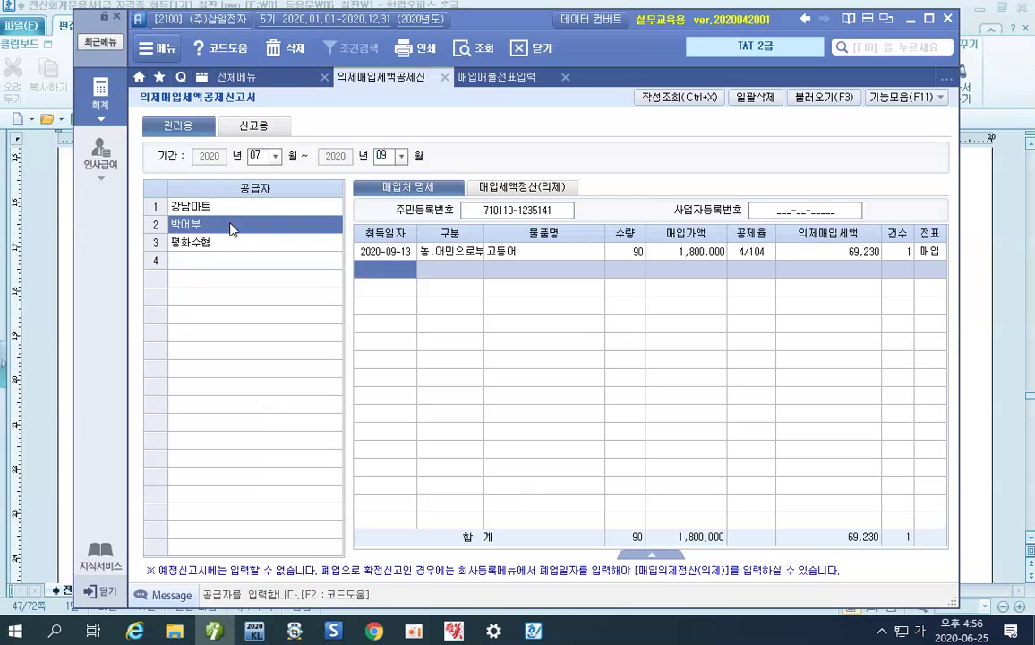
click(210, 241)
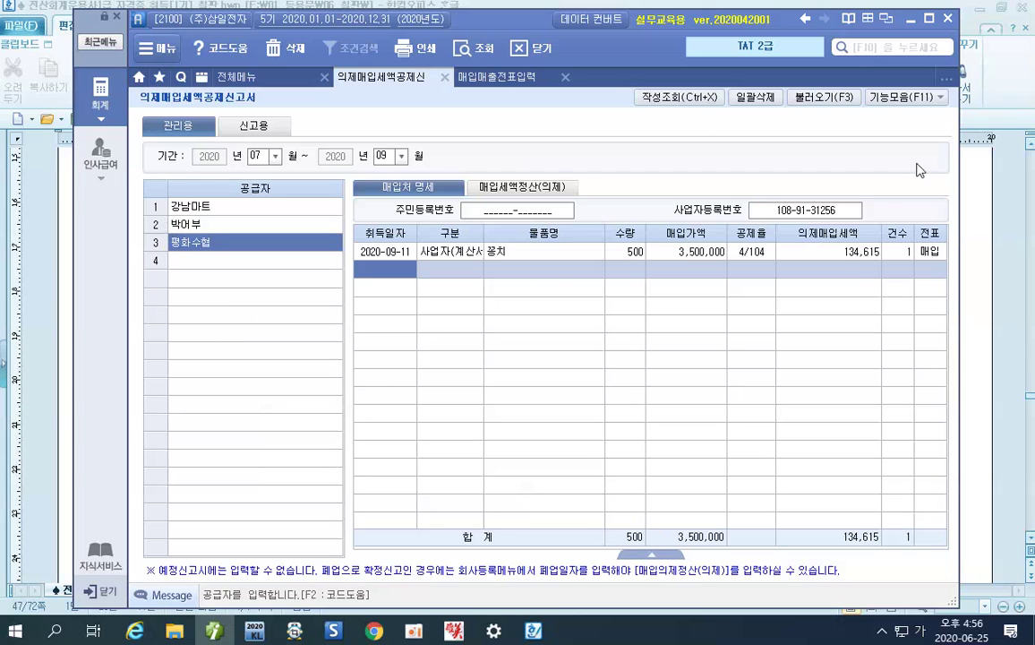
click(650, 555)
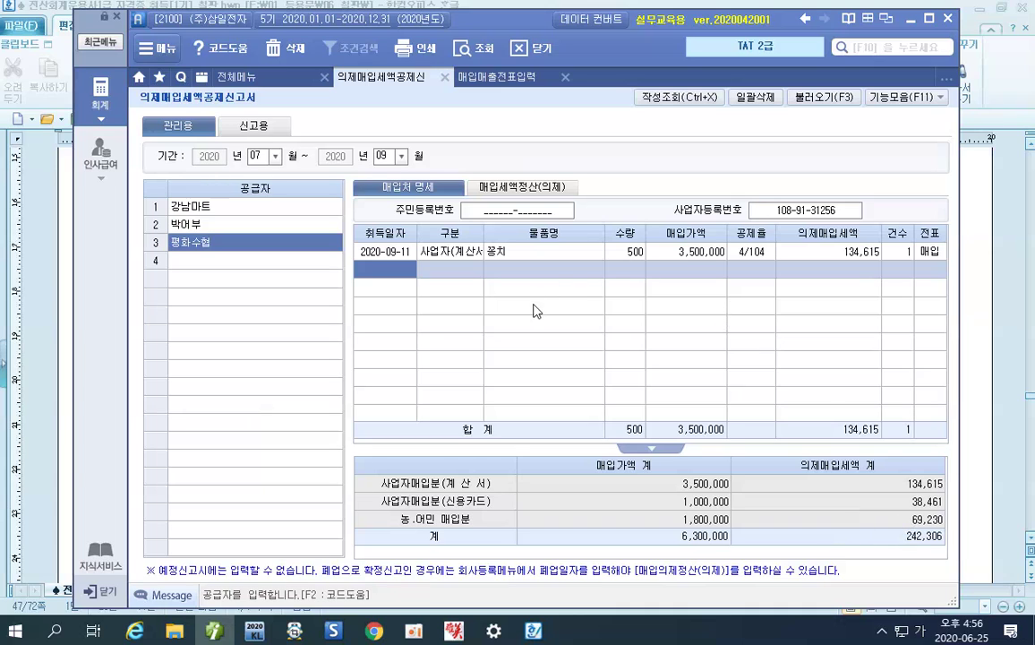
- Mark the 의제매입세액 column and box the total 의제매입세액 in red with the screen pen, and close the pen
key(ctrl+1)
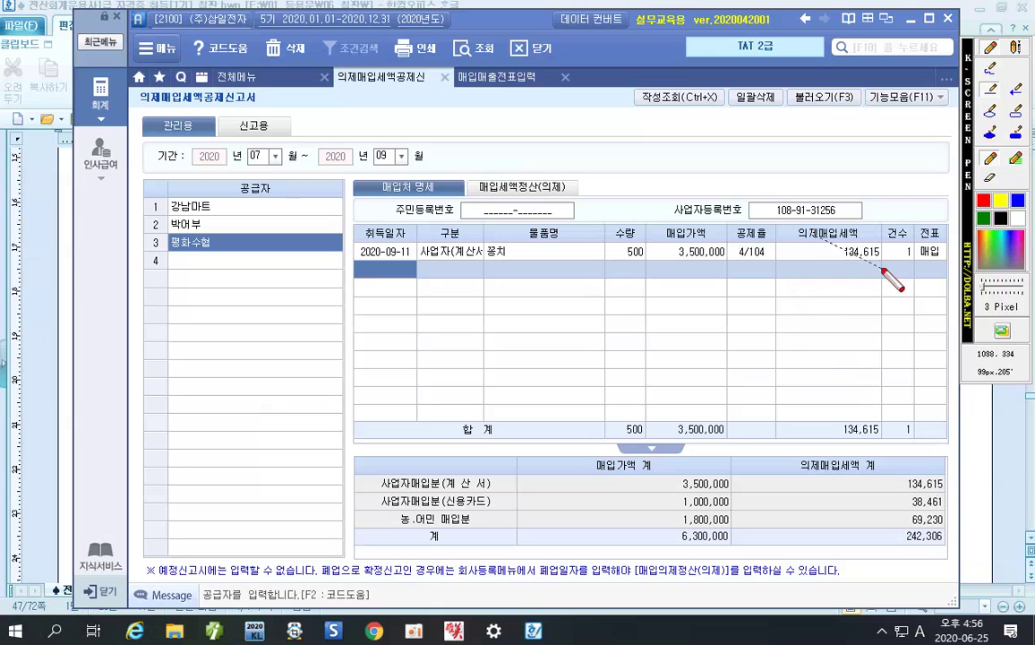
drag(811, 236, 839, 244)
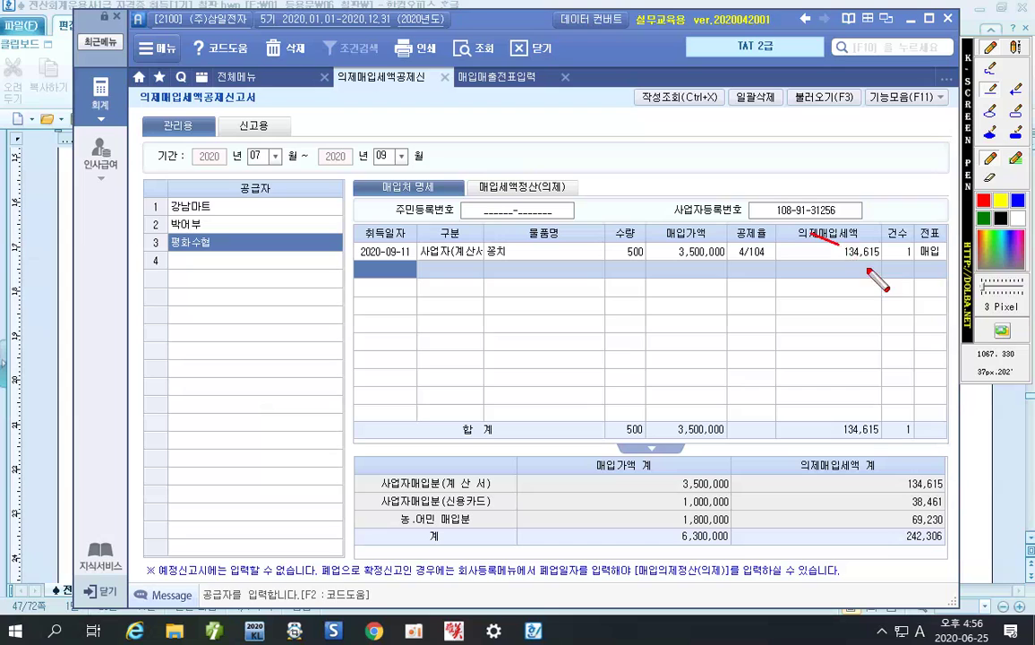
click(1015, 111)
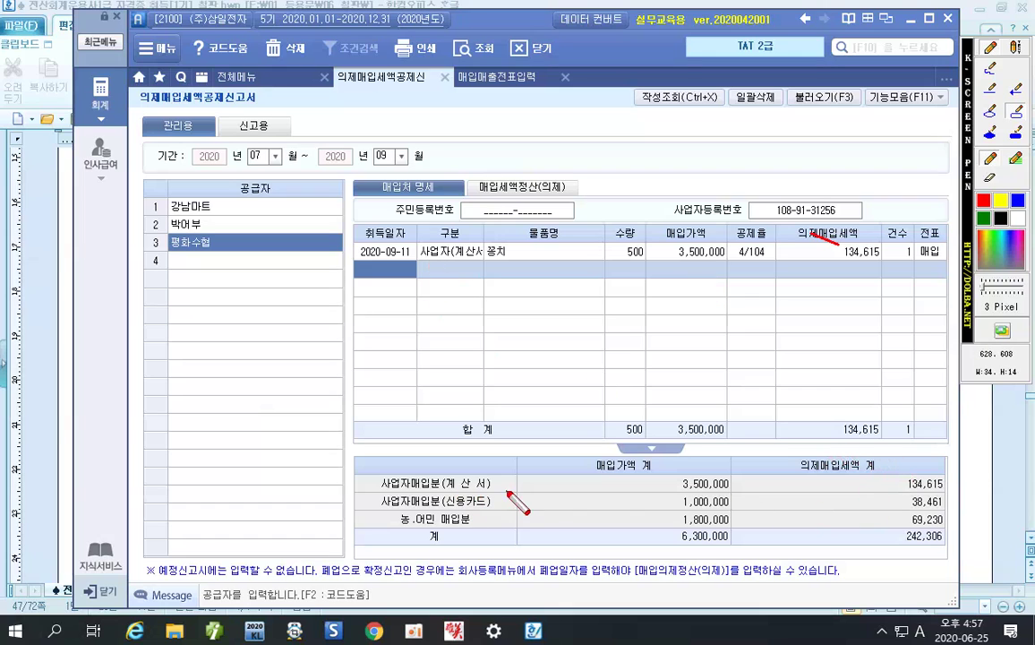
drag(870, 521, 948, 549)
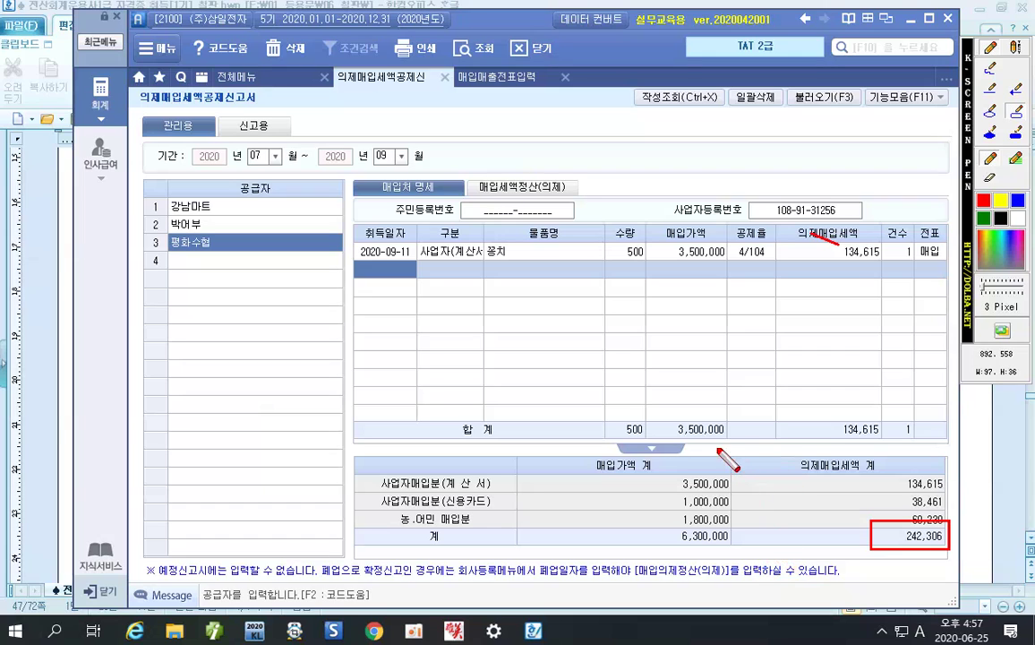
key(Escape)
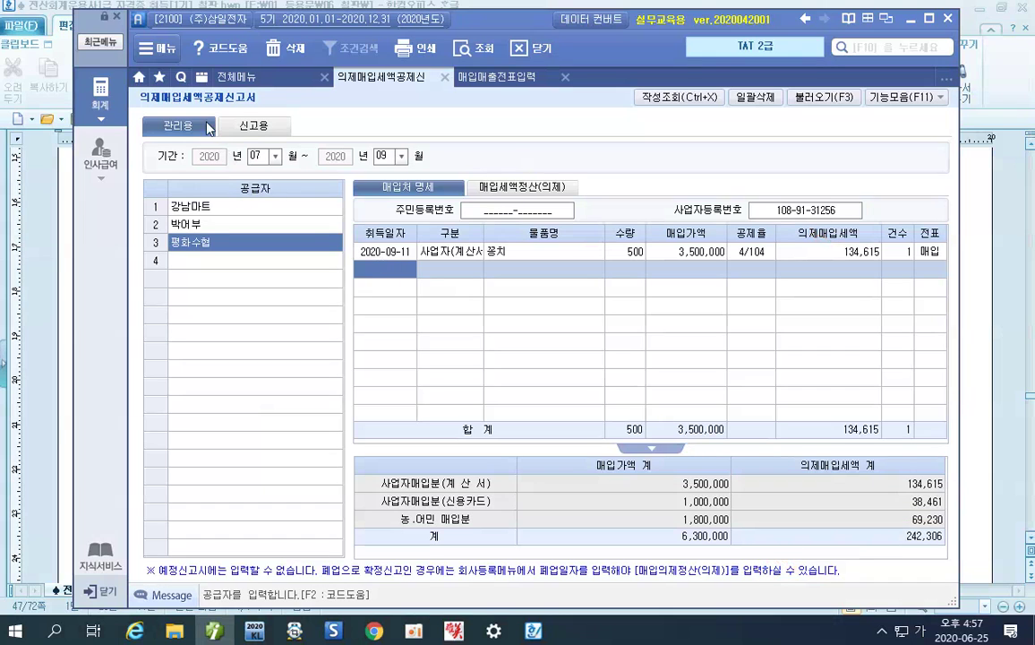
- Open the 부가가치세신고서 for July 1 to September 30, 2020 as 1.정기신고 and load its saved contents
click(98, 109)
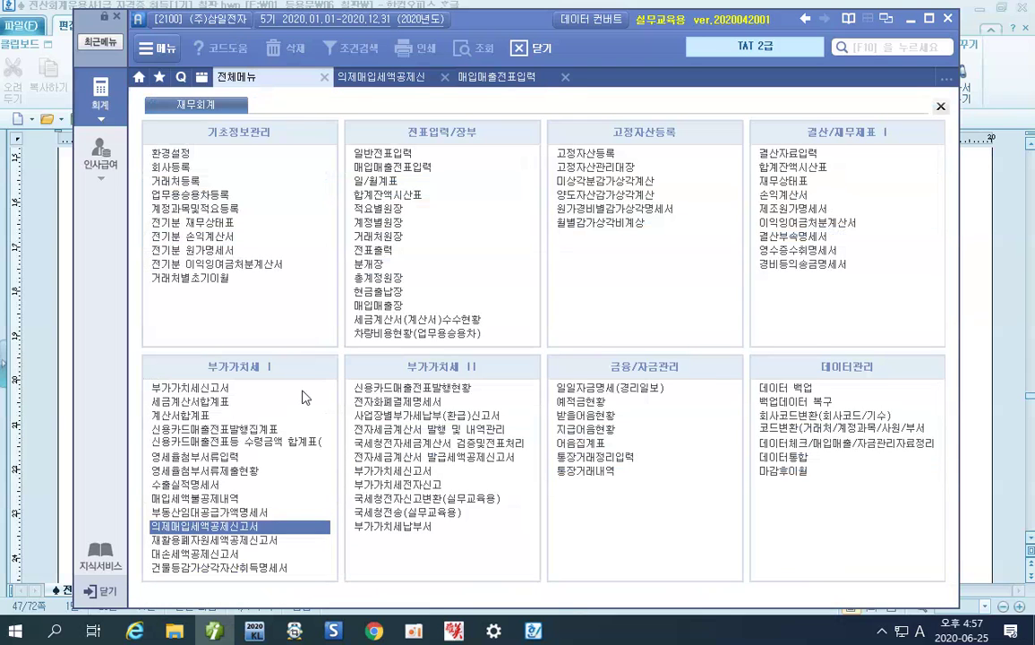
click(198, 390)
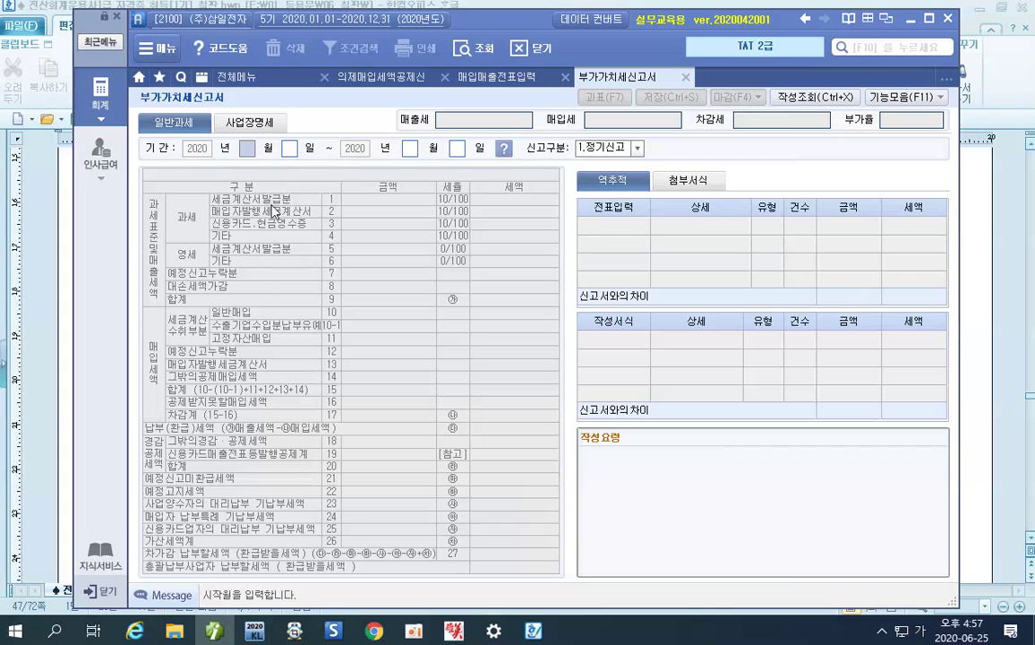
text(07)
key(Return)
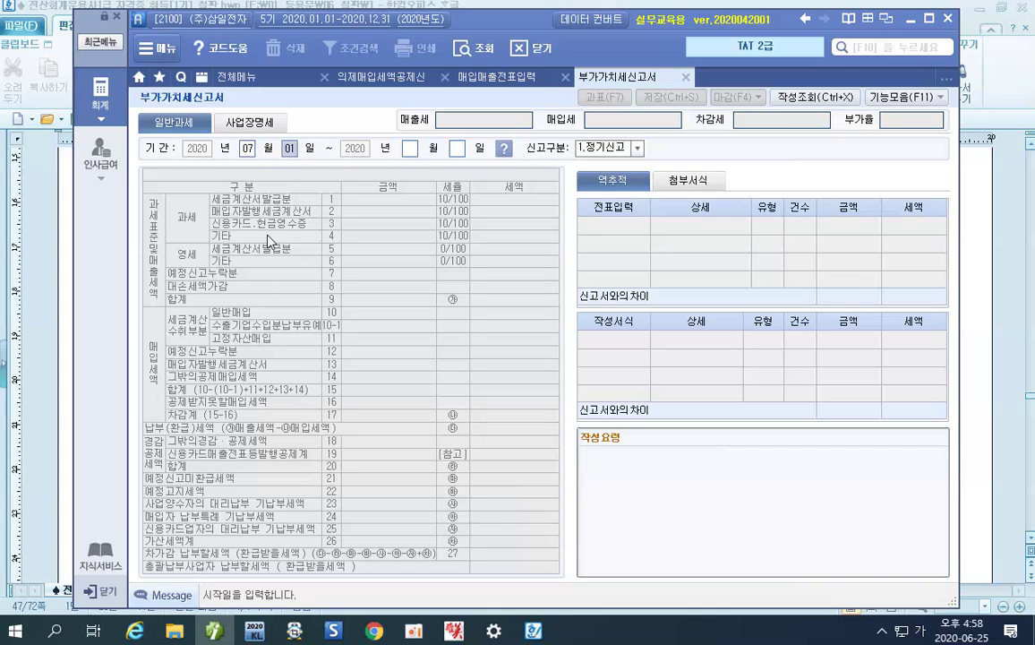
key(Return)
text(09)
key(Return)
text(30)
key(Return)
key(Return)
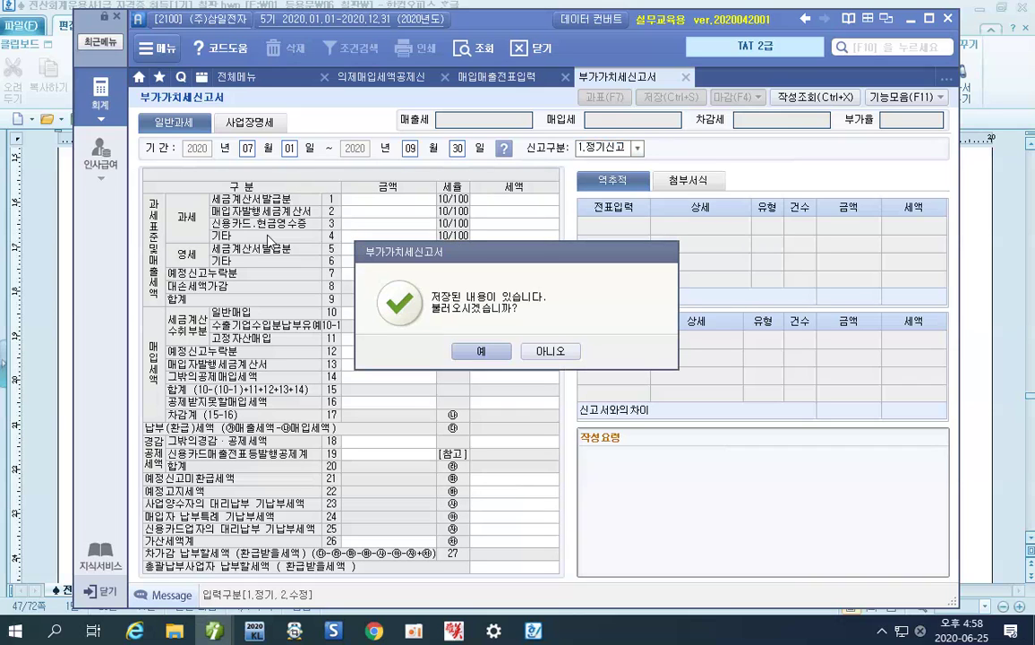
click(481, 350)
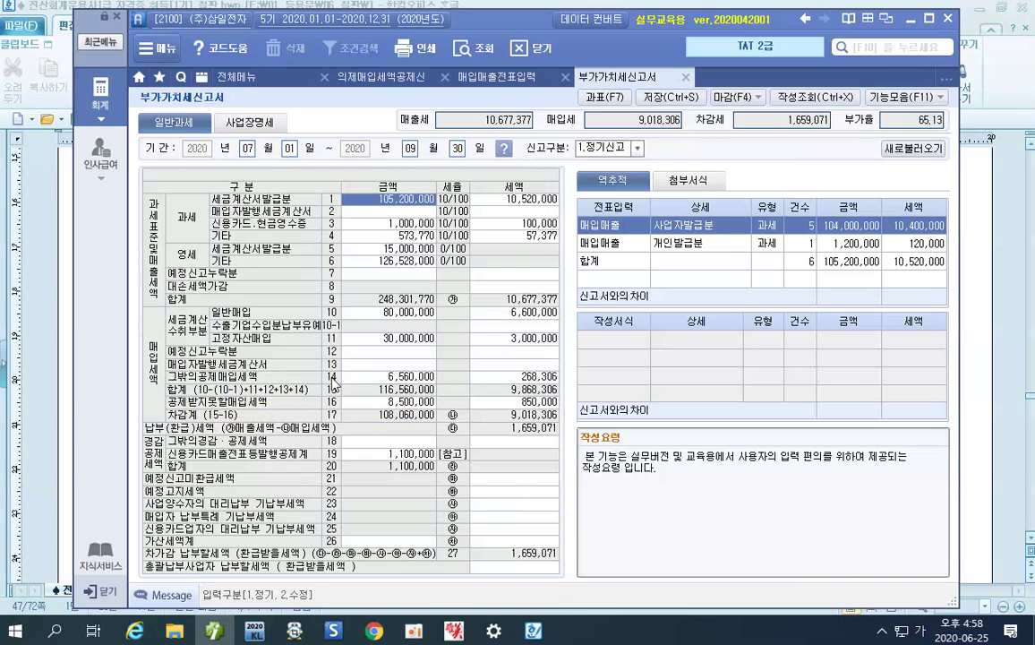
- Examine the 그밖의공제매입세액명세 behind line 14 for the 의제매입세액 amounts and close it
click(381, 376)
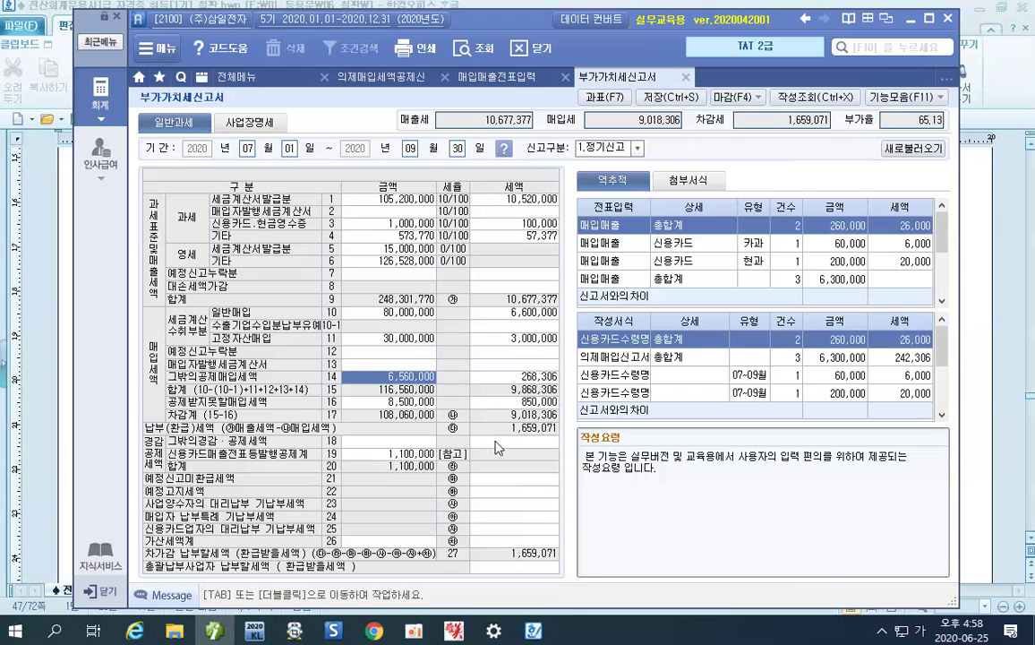
double_click(424, 380)
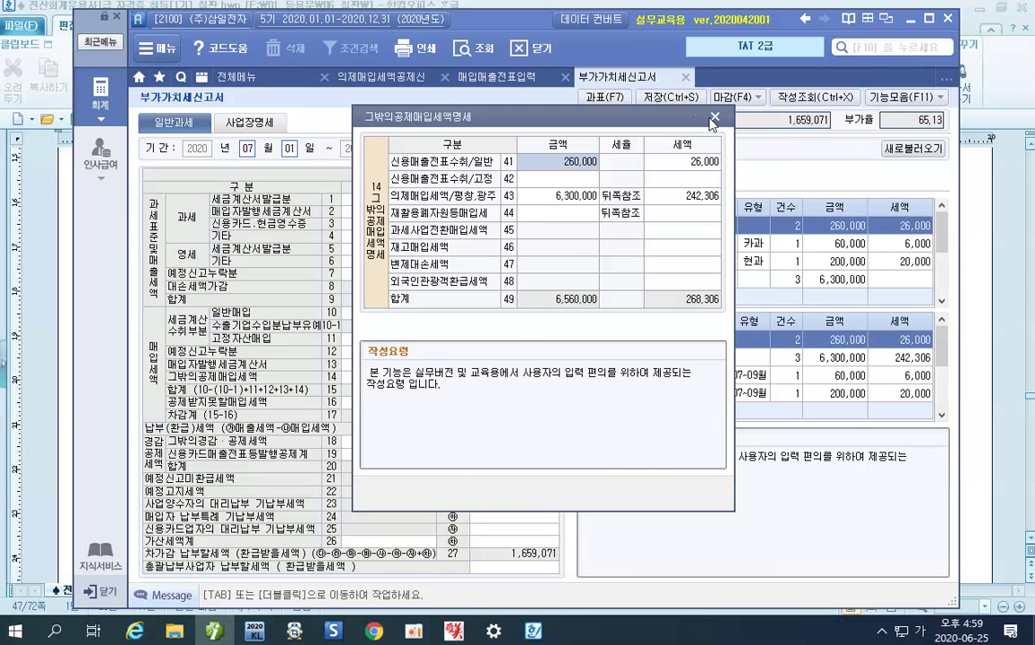
click(714, 116)
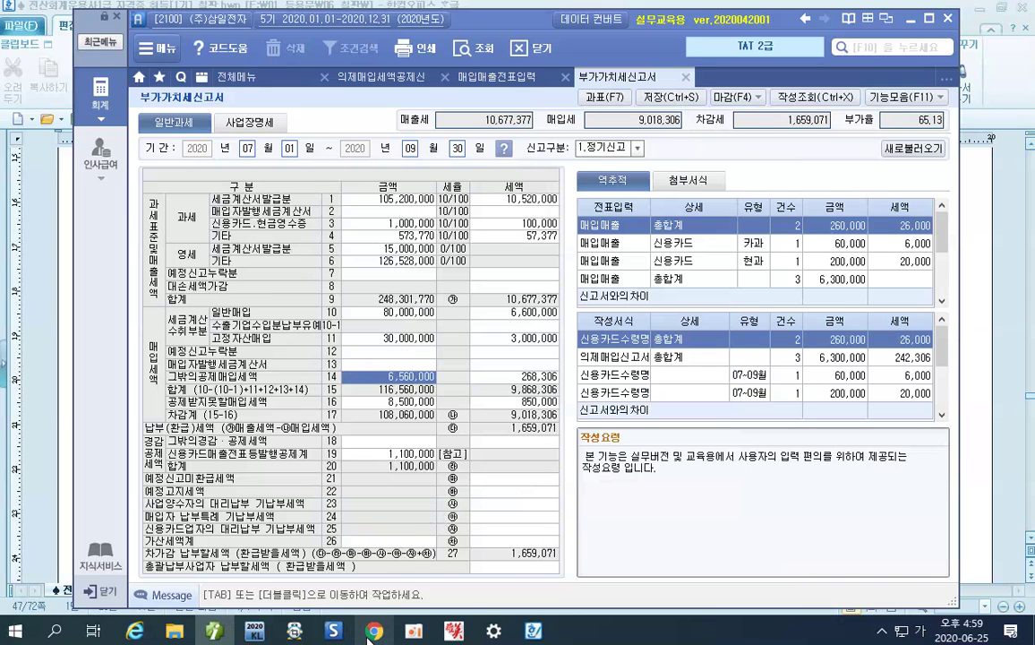
click(376, 564)
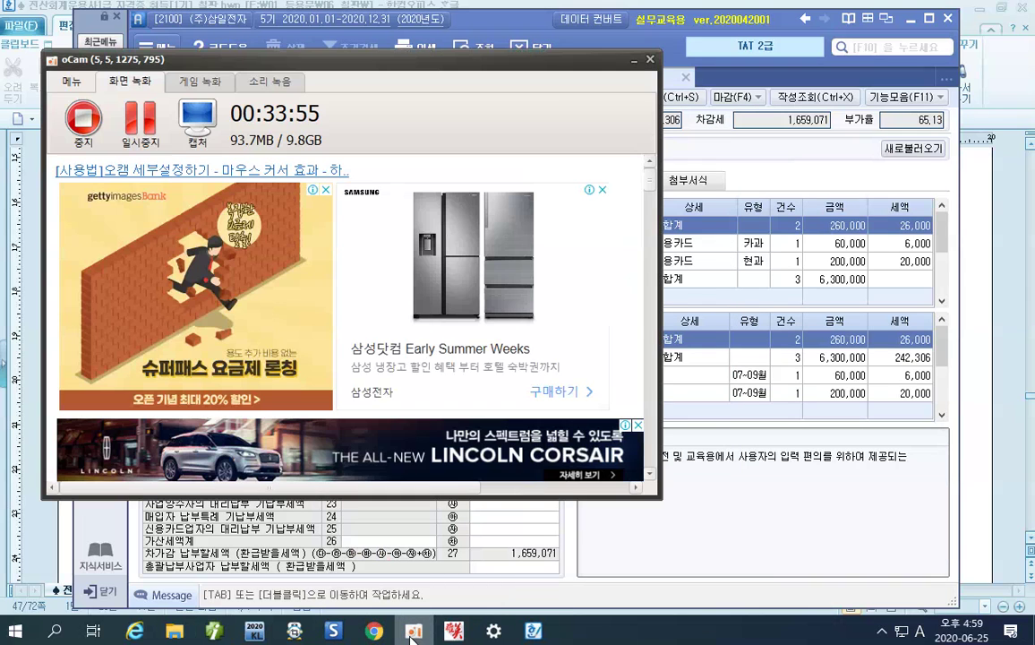